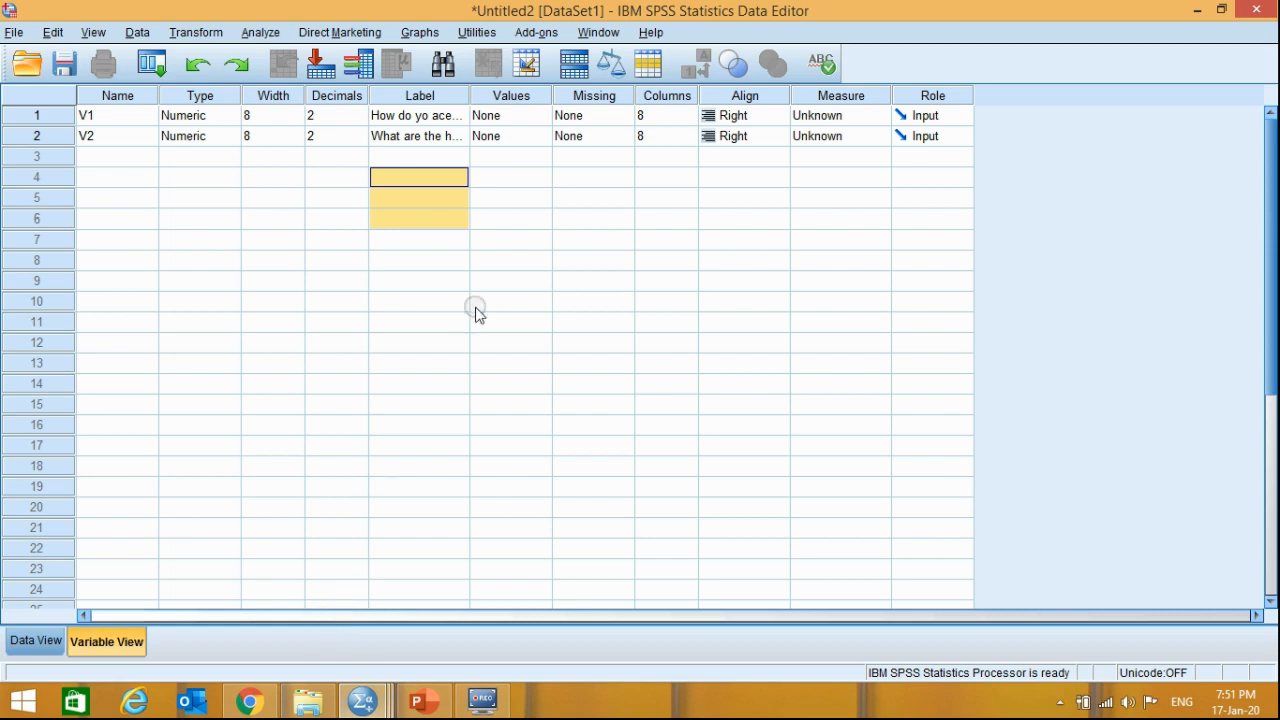
- Examine the names, types and labels of variables V1 and V2 and their matching columns in the data grid
left_click(417, 118)
left_click(418, 136)
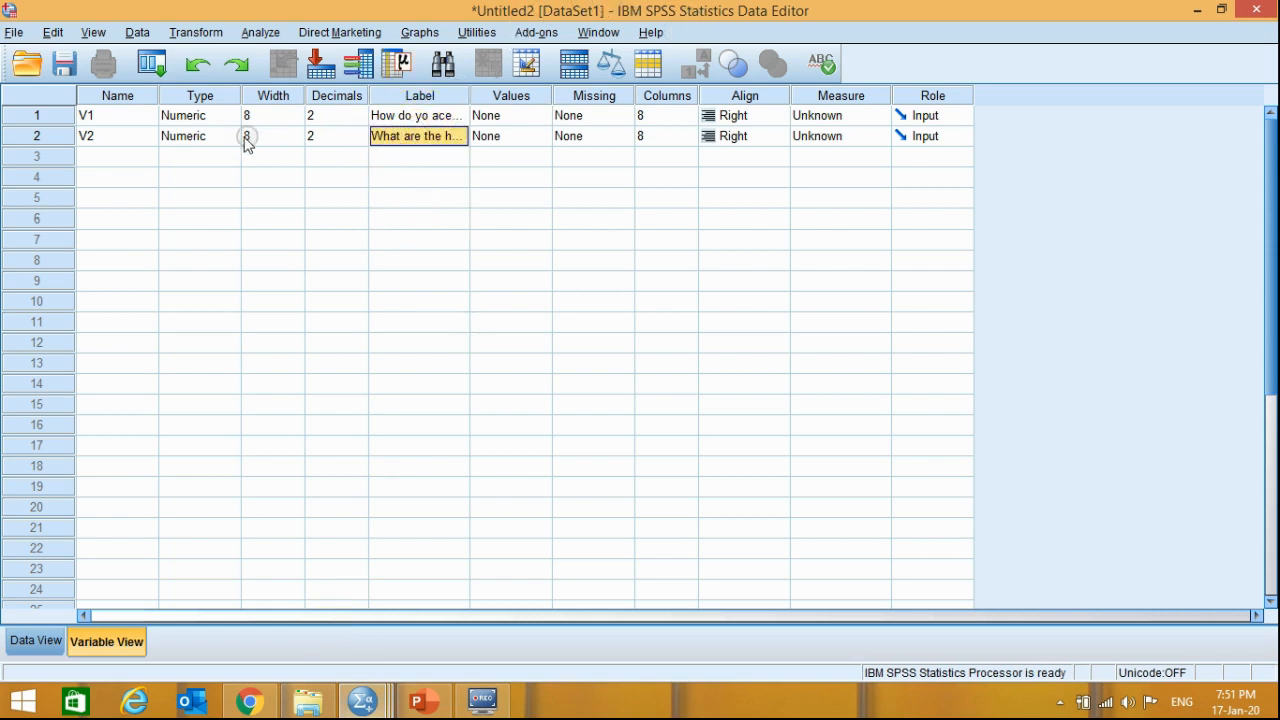
left_click(103, 118)
left_click(107, 136)
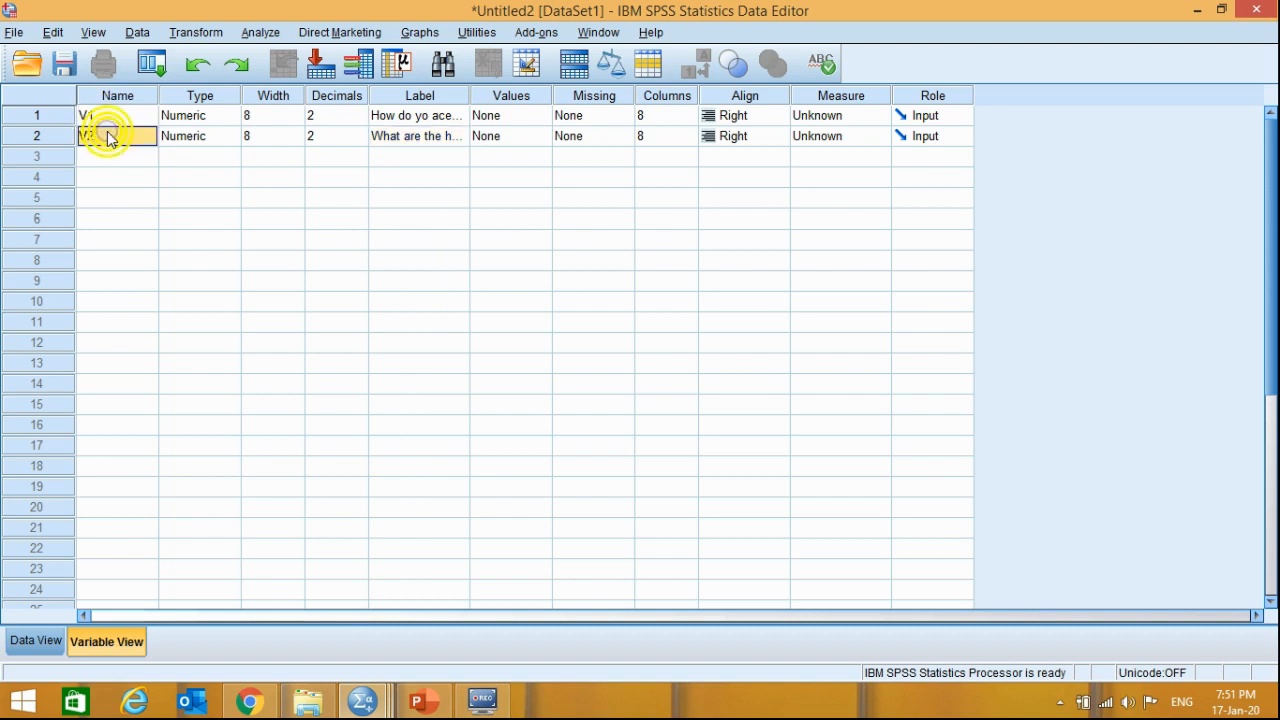
left_click(105, 116)
left_click(180, 118)
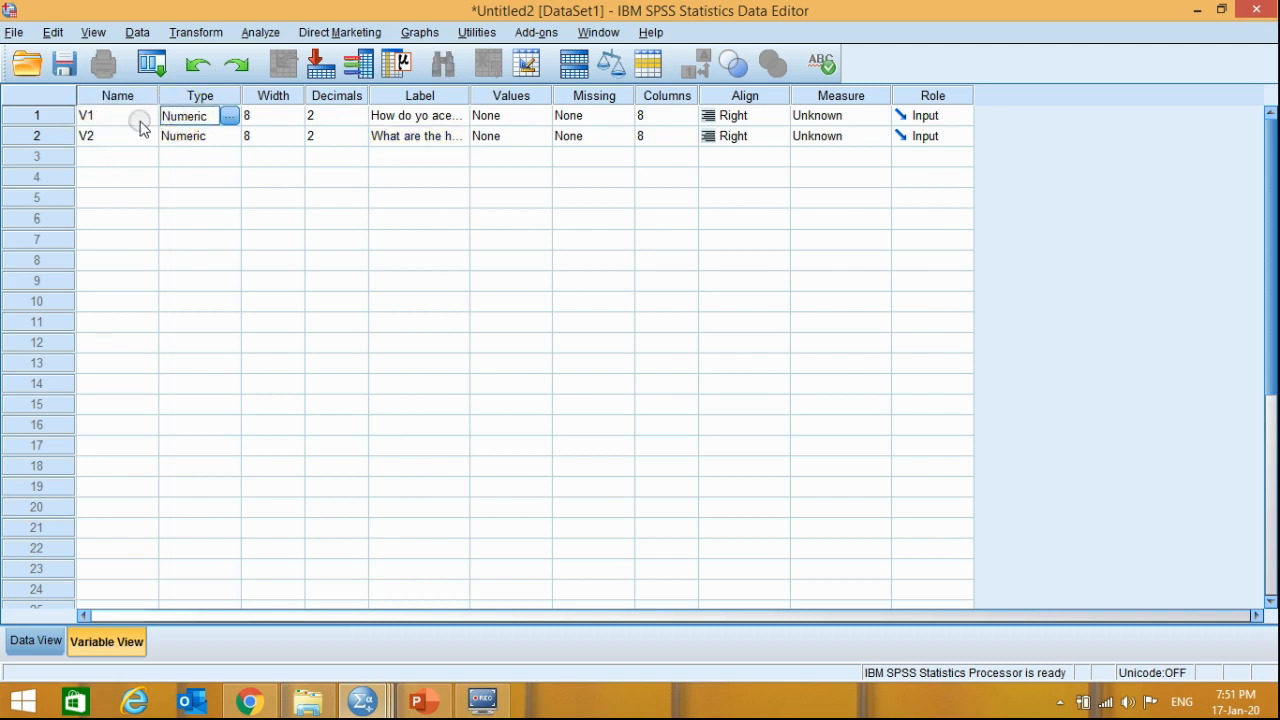
left_click(100, 117)
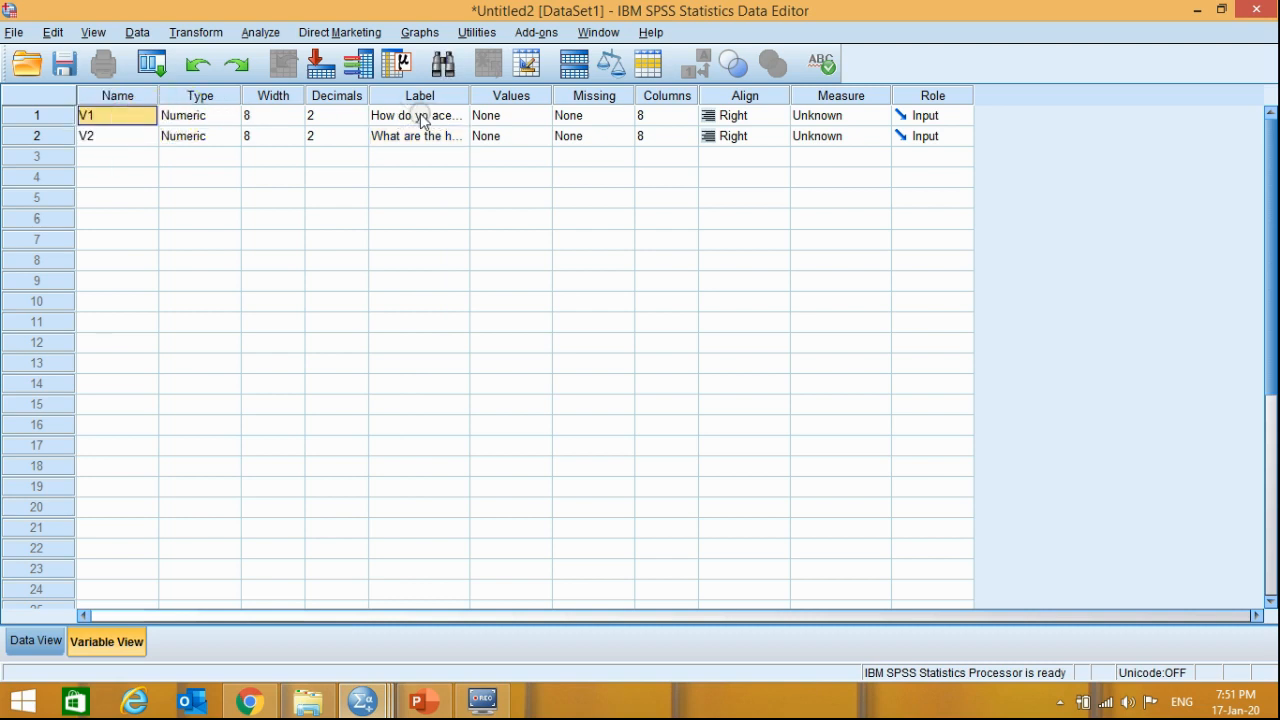
left_click(129, 114)
left_click(445, 115)
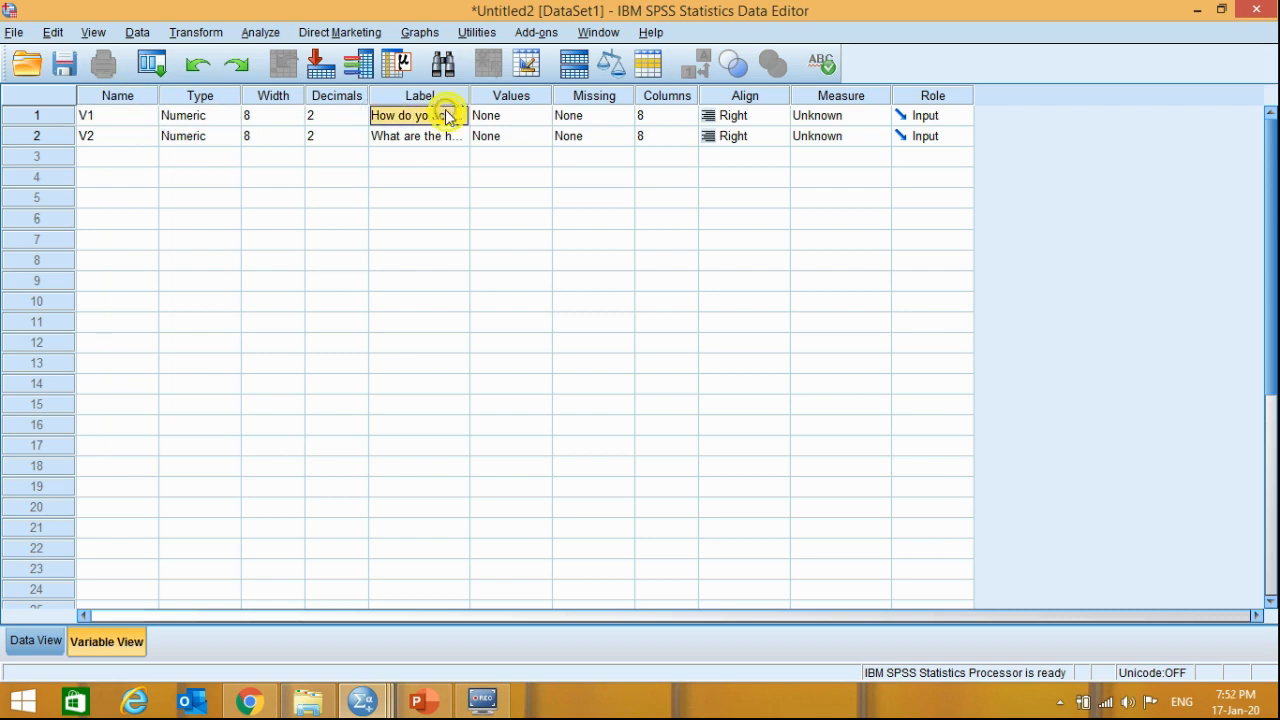
left_click(28, 641)
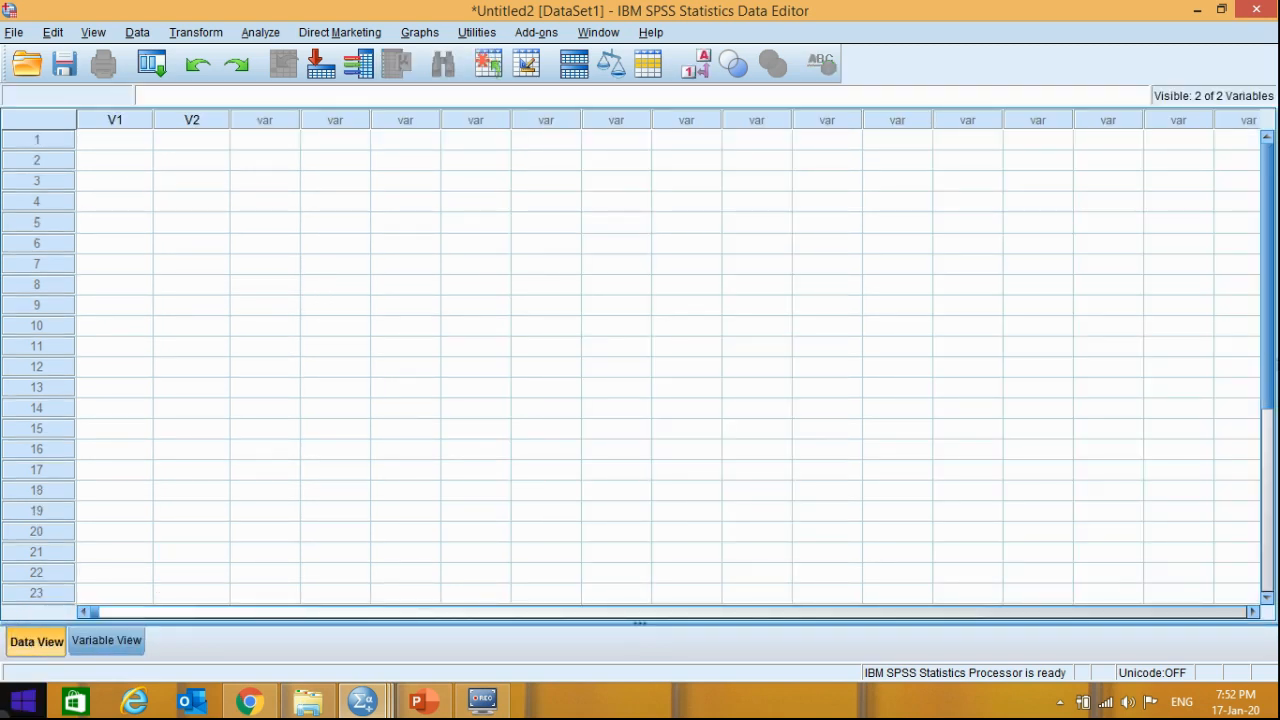
left_click(95, 641)
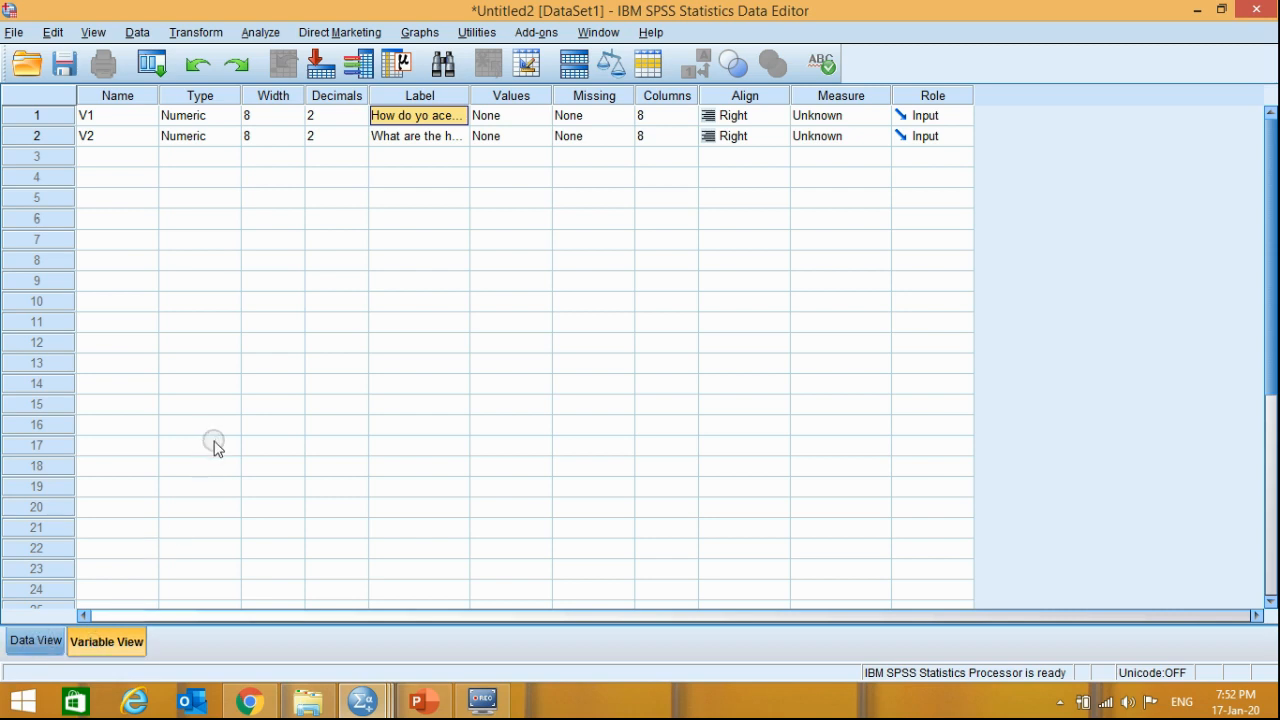
left_click(28, 640)
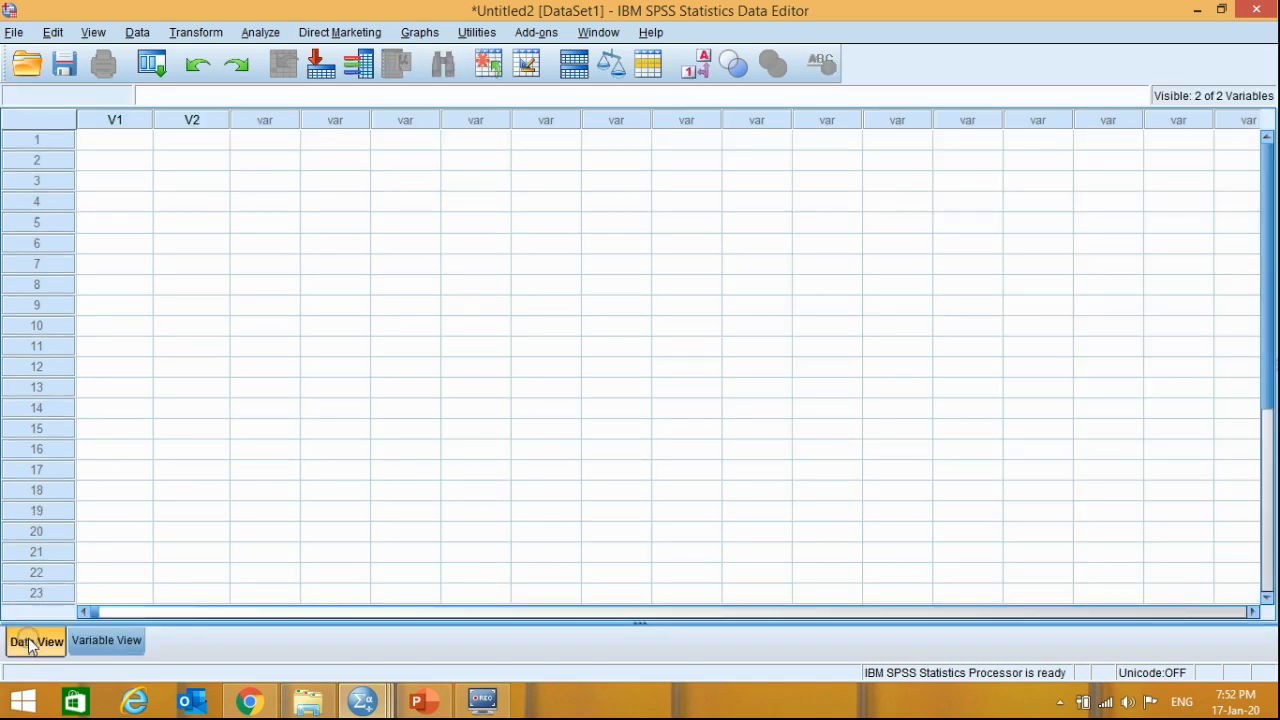
left_click(115, 119)
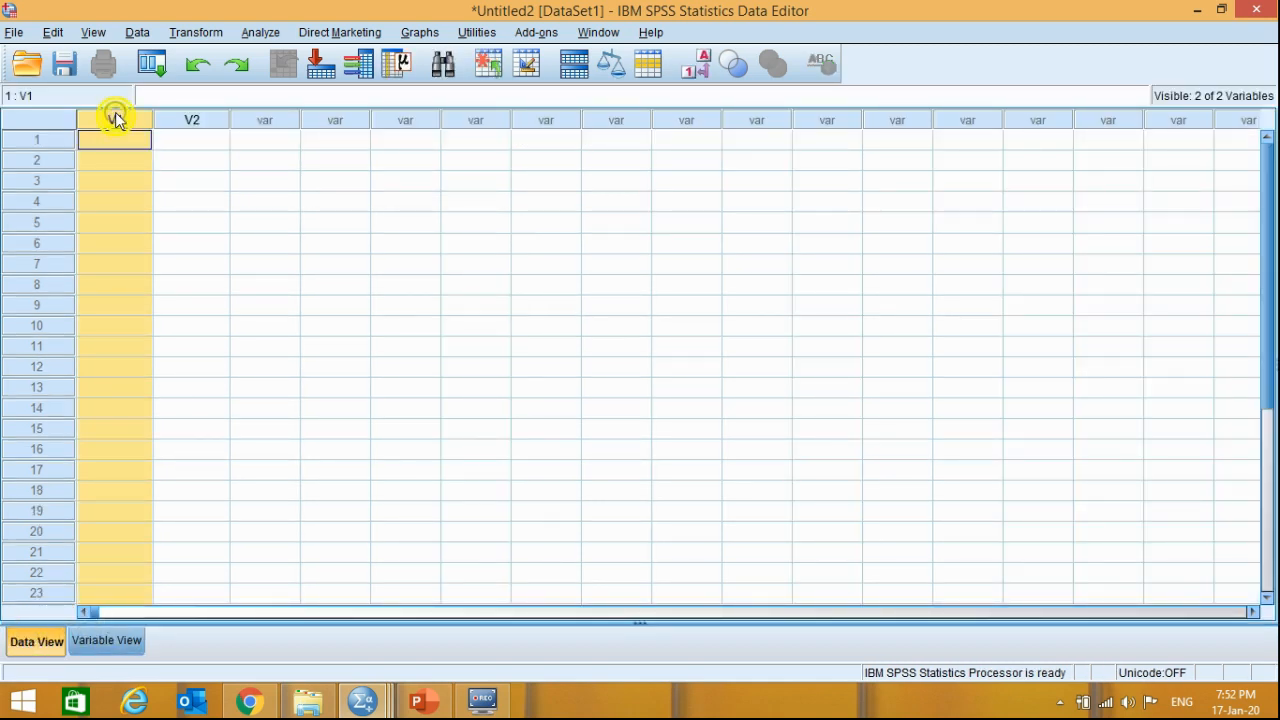
- Insert three new variables between V1 and V2 in the variable definitions
left_click(118, 642)
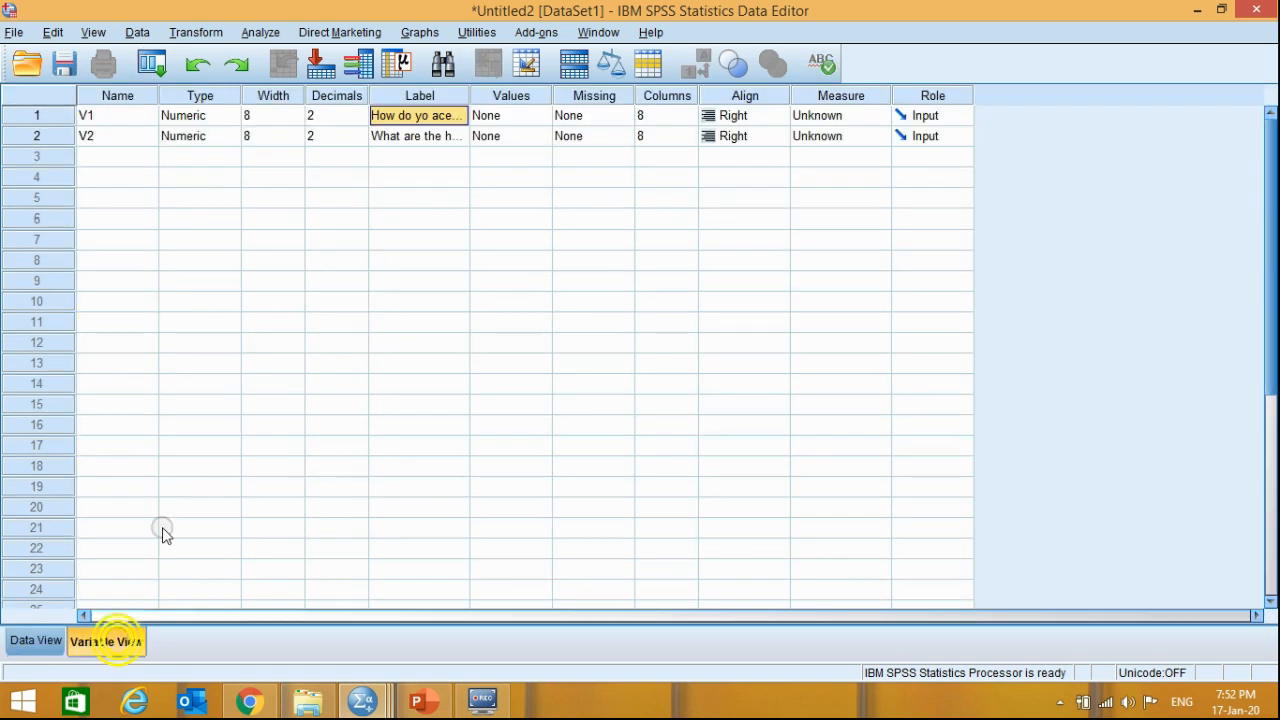
right_click(38, 138)
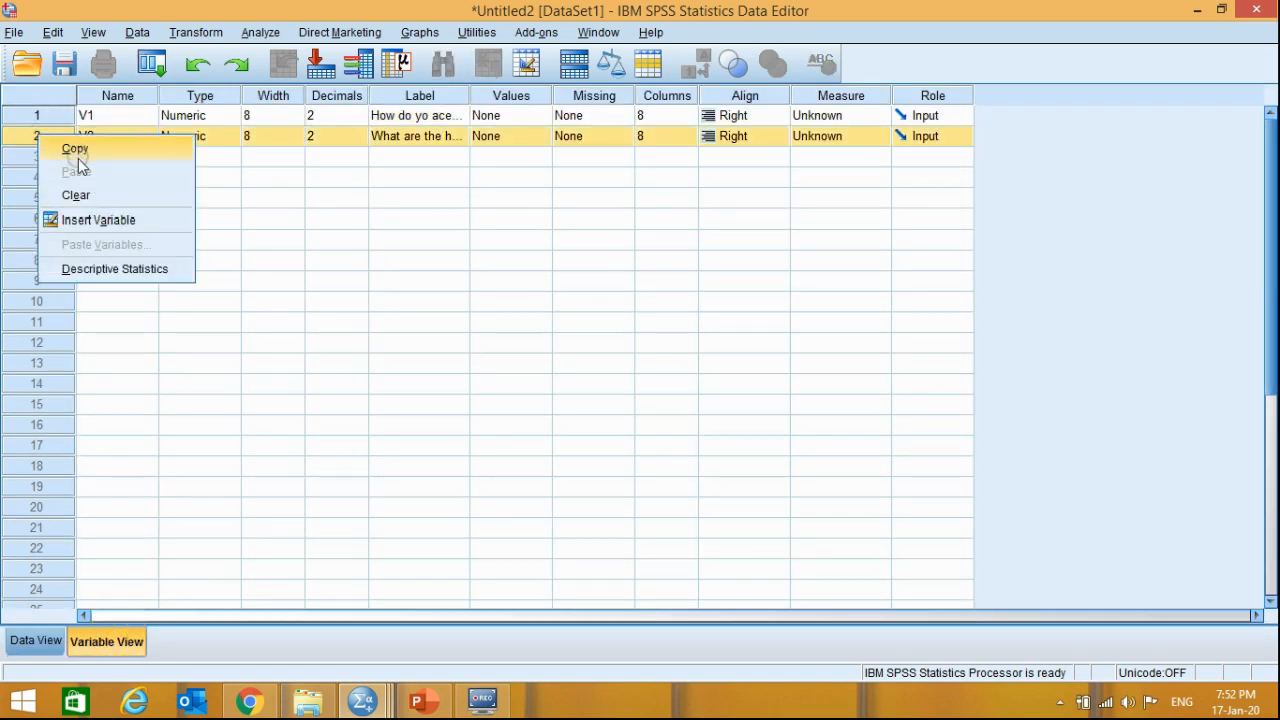
left_click(294, 212)
left_click(31, 136)
right_click(30, 138)
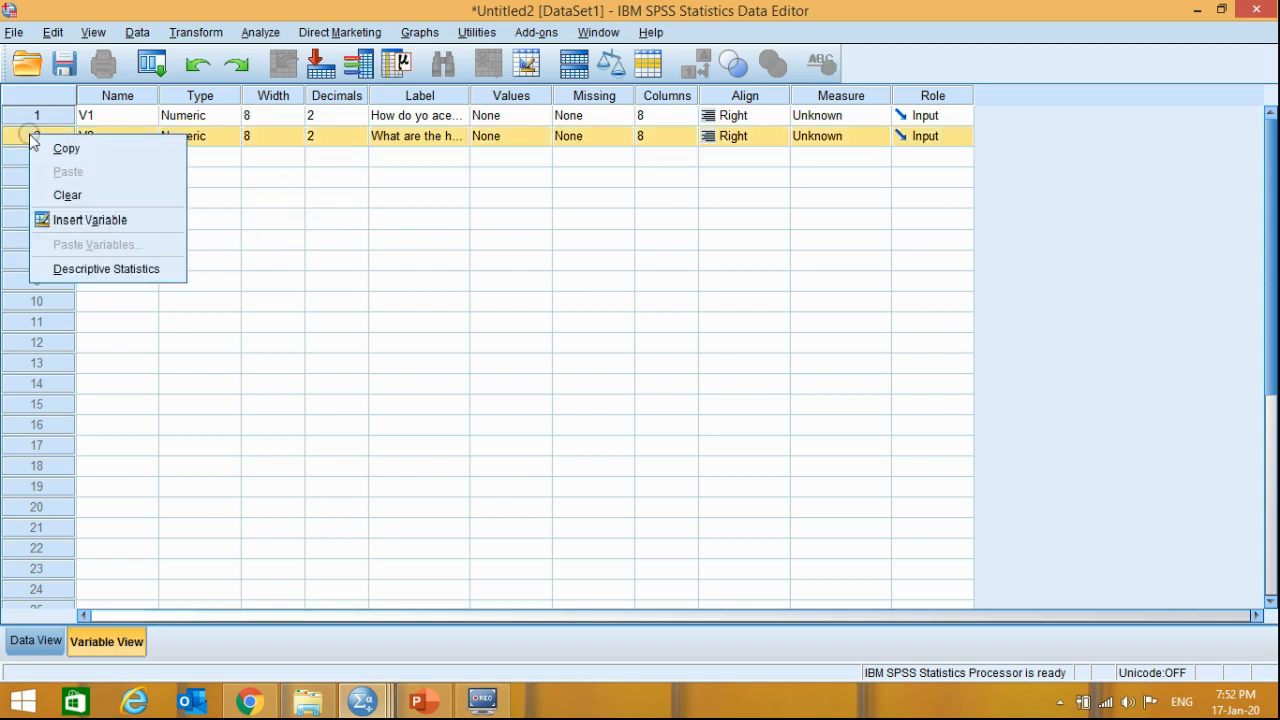
left_click(112, 220)
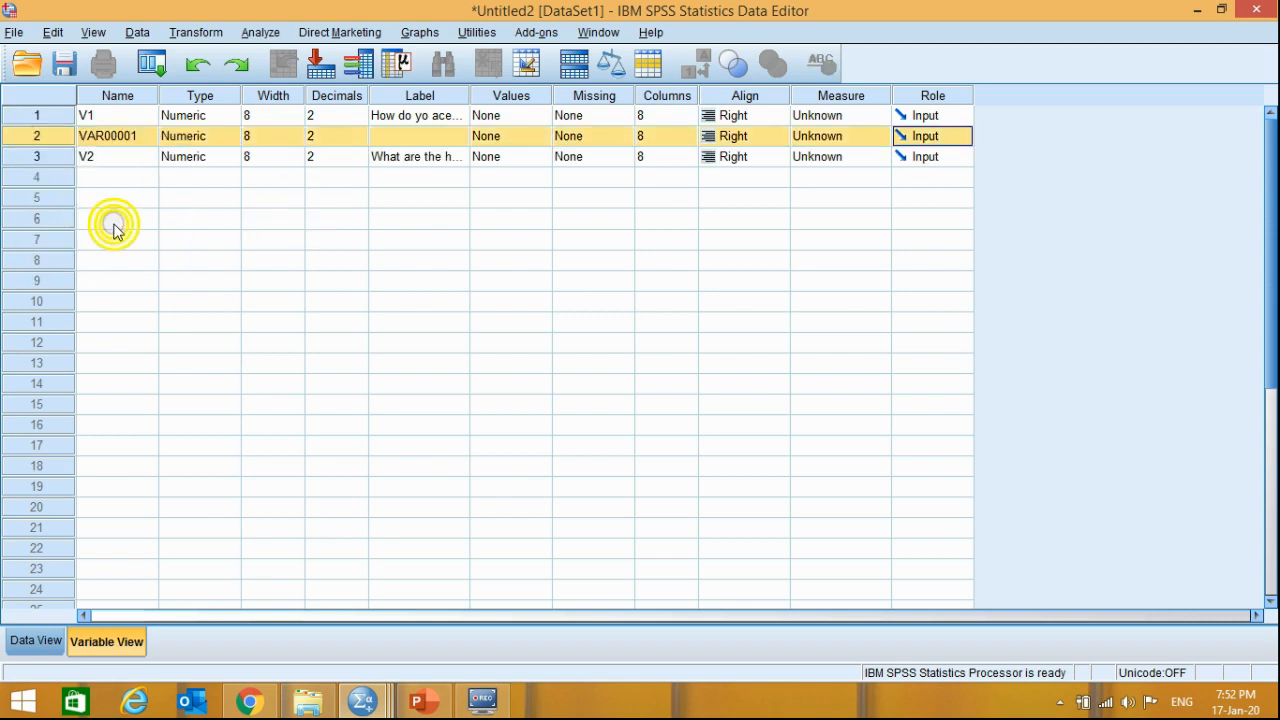
right_click(31, 136)
left_click(100, 212)
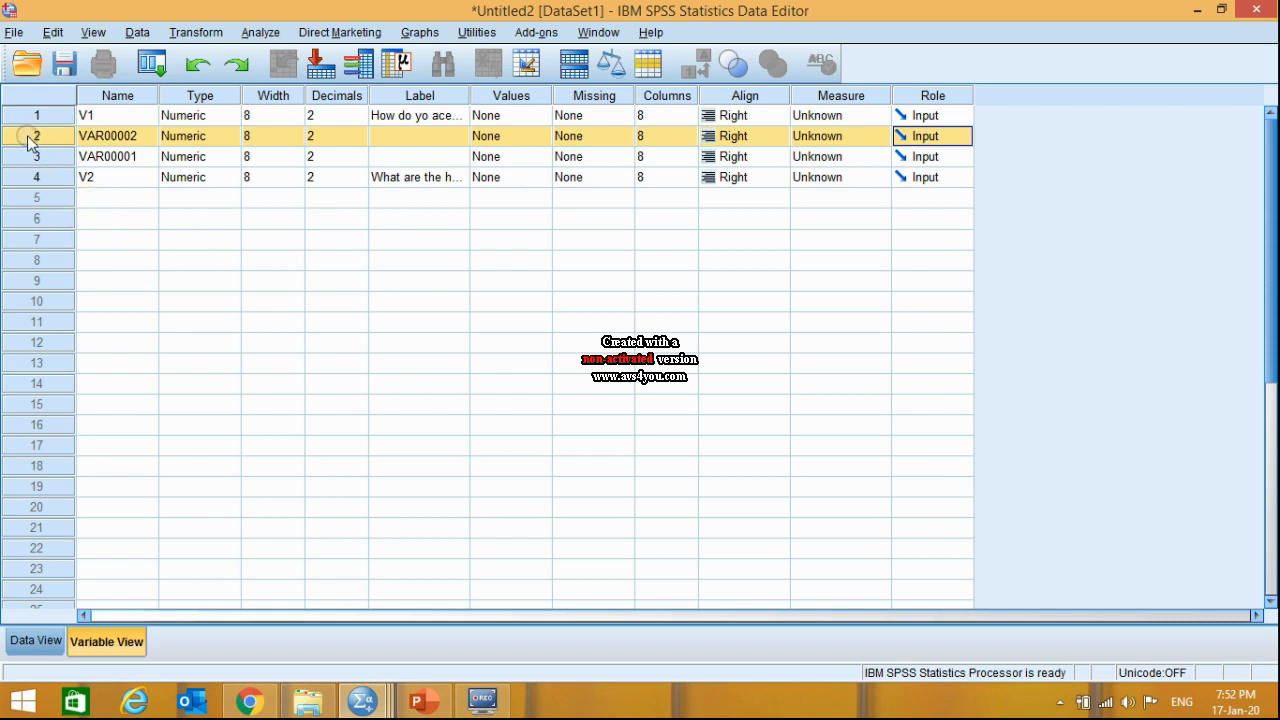
right_click(30, 138)
left_click(95, 221)
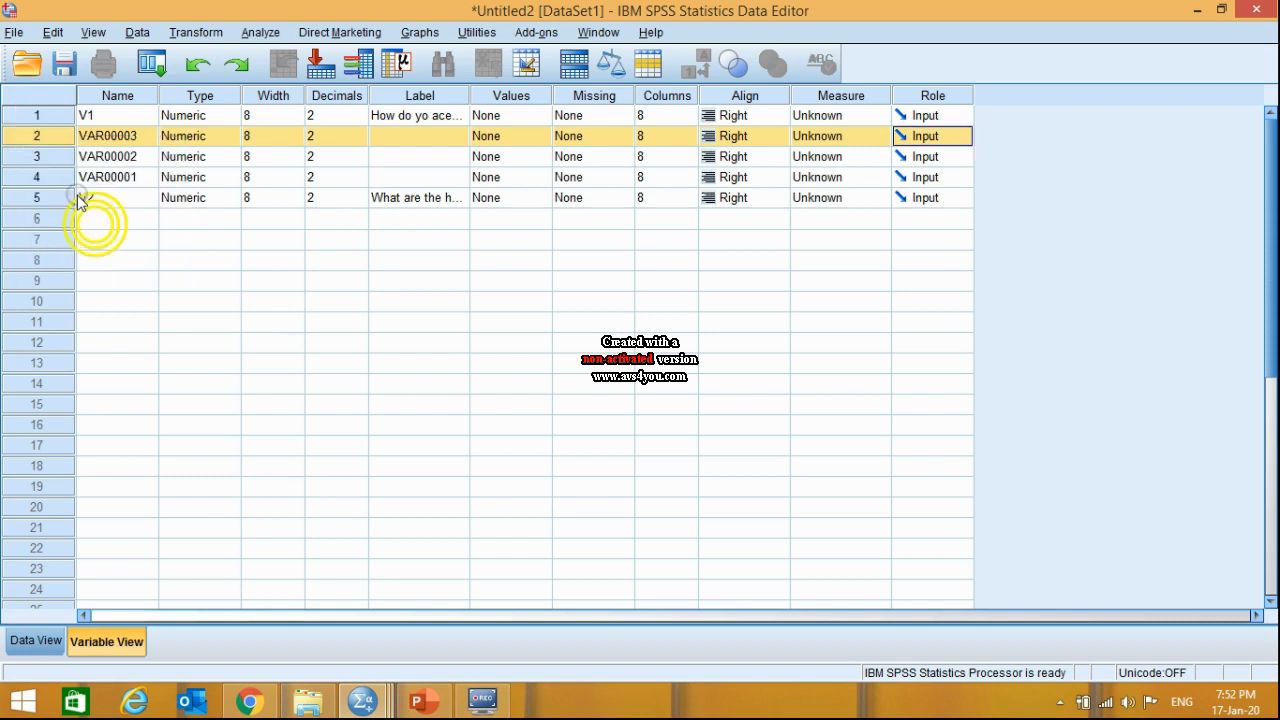
- Rename V1 to V1a and the three inserted variables, in row order, to V1b, V1c and V1d
left_click(100, 116)
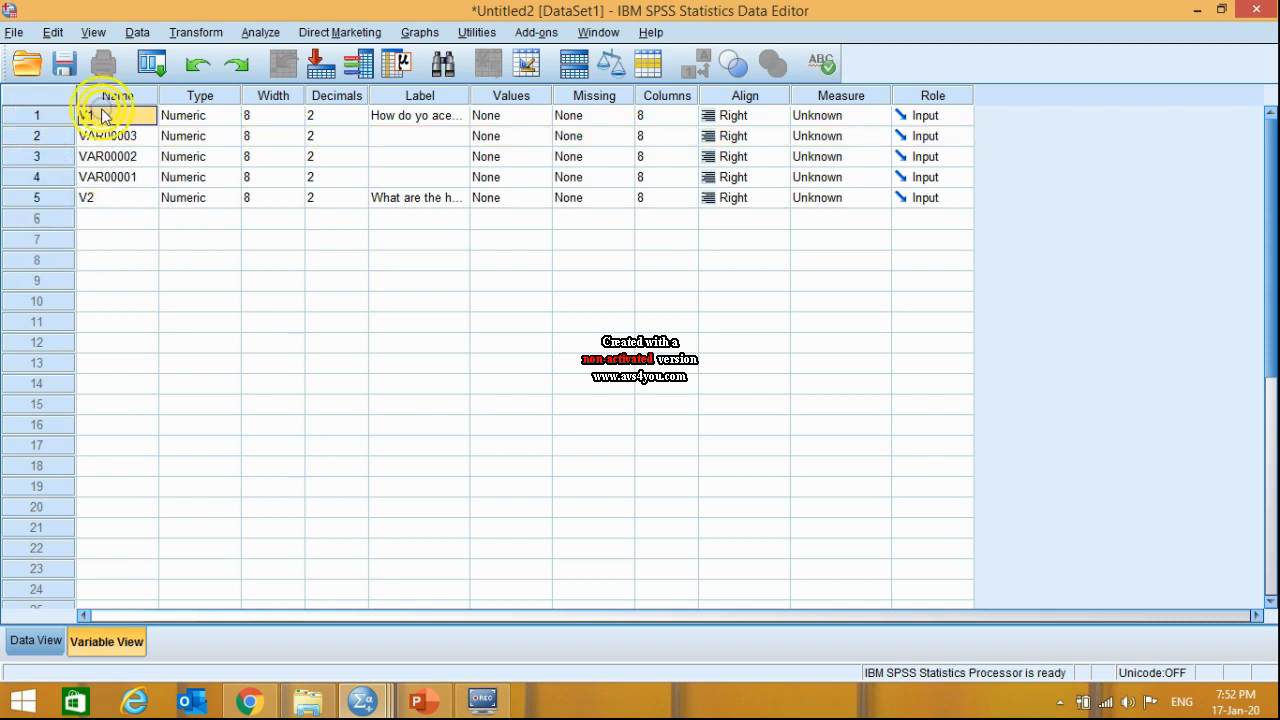
double_click(100, 116)
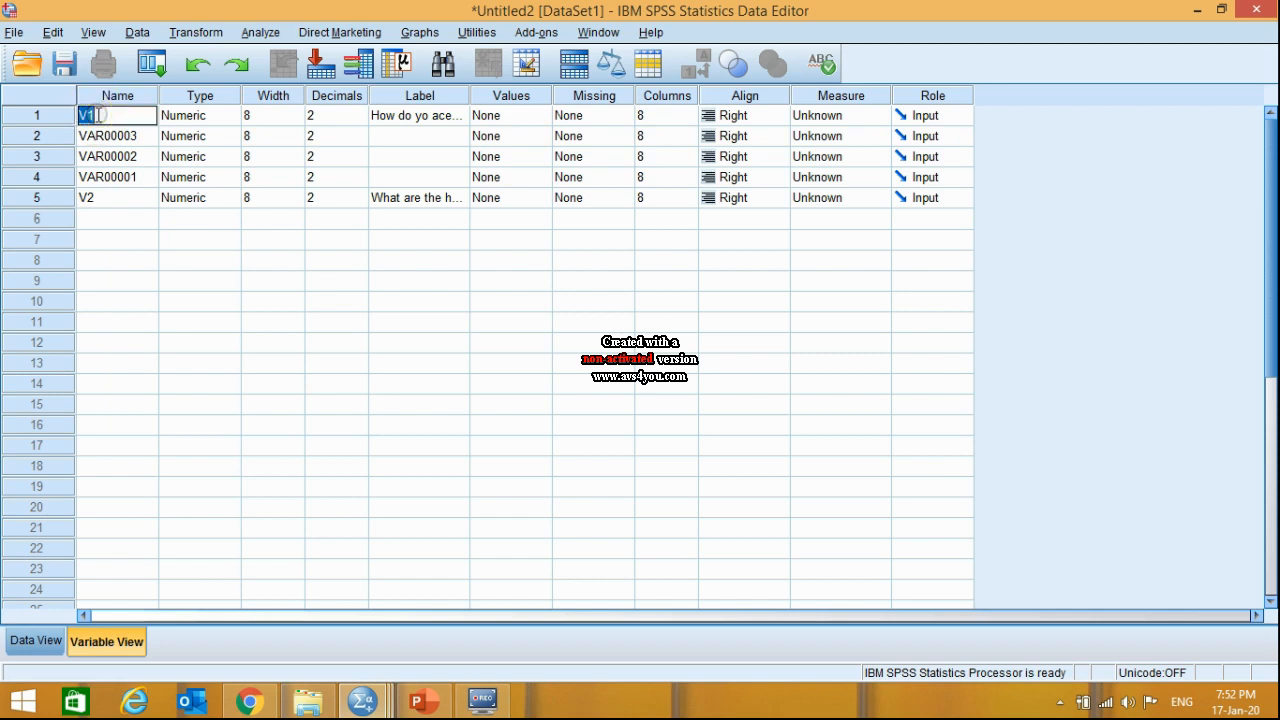
type("a")
left_click(103, 135)
type("V1b")
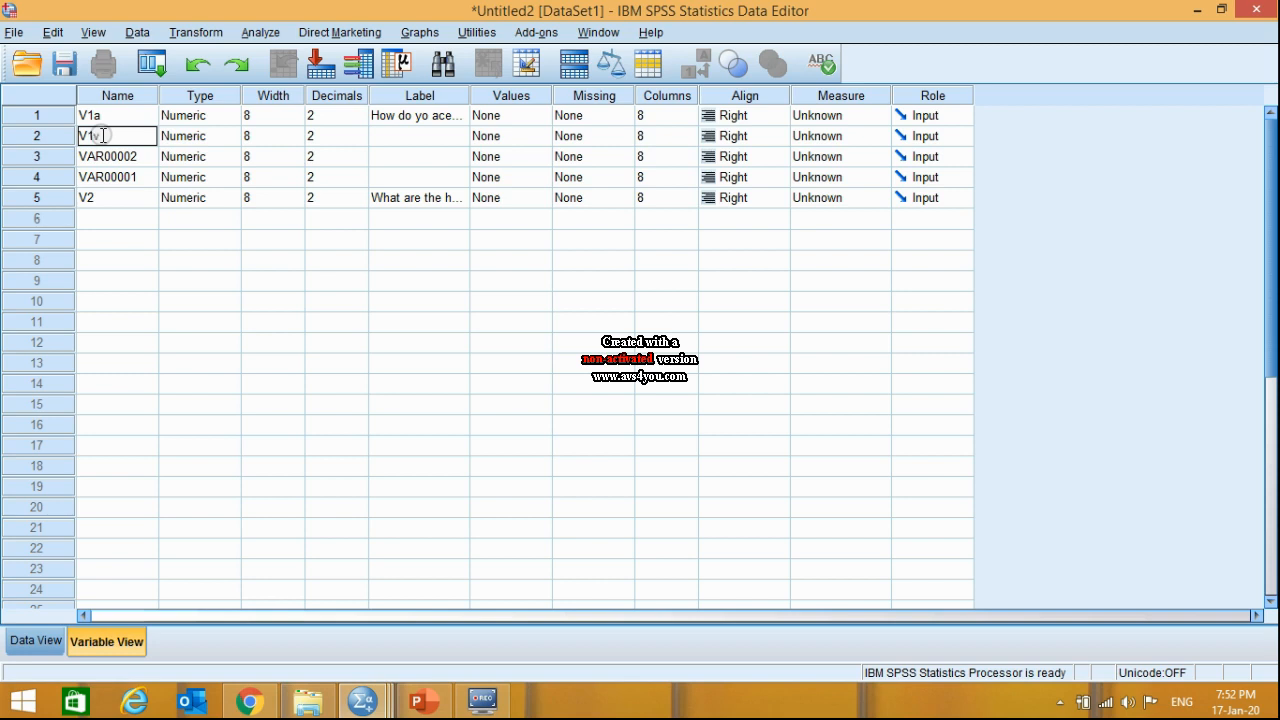
left_click(103, 156)
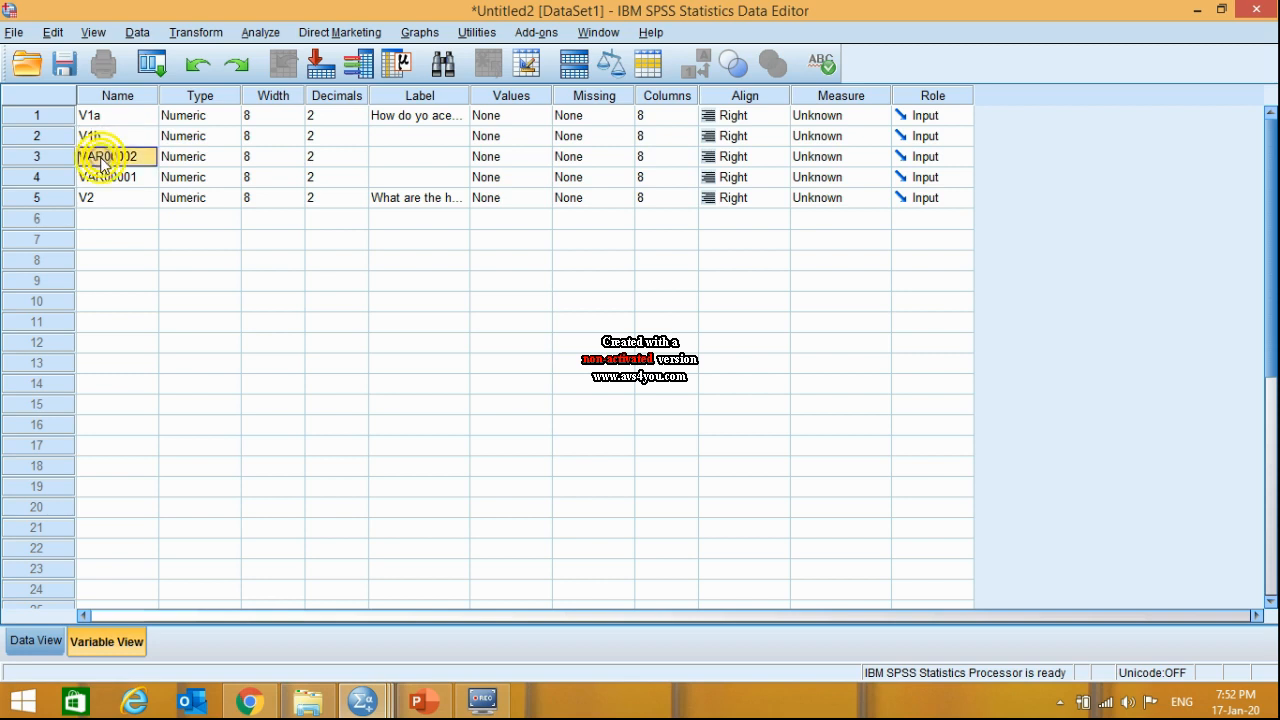
type("V1c")
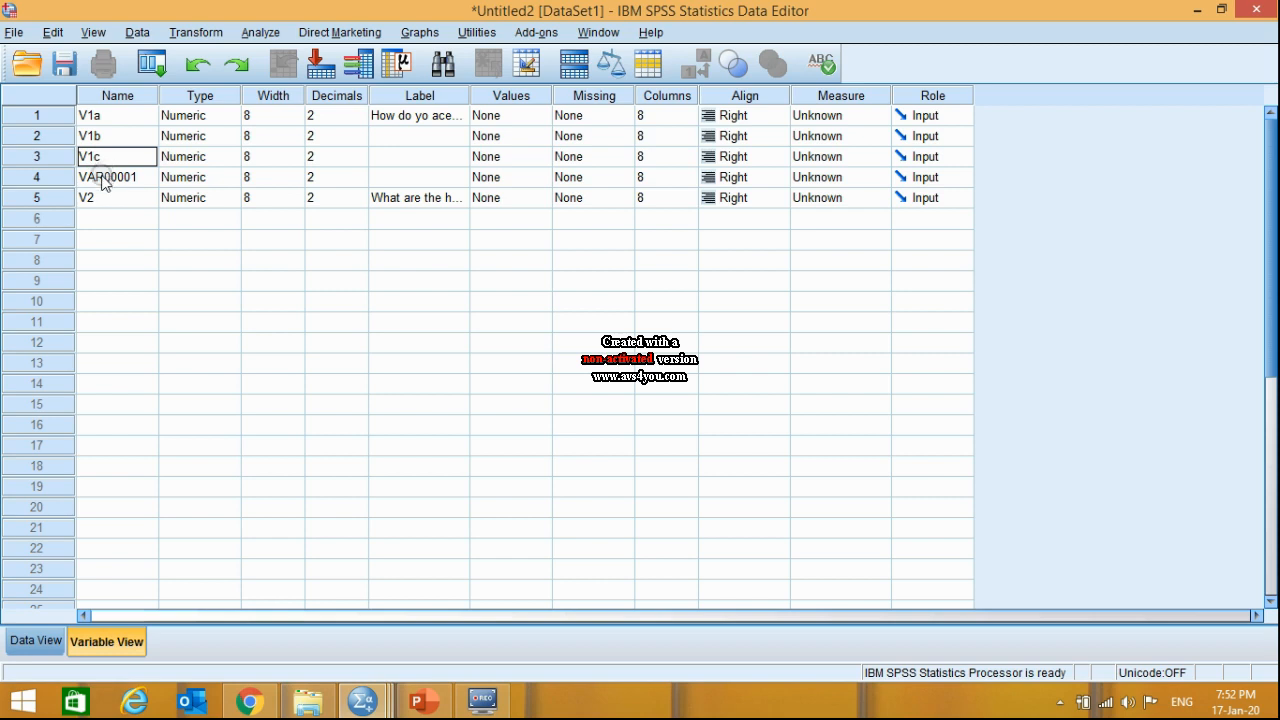
left_click(104, 177)
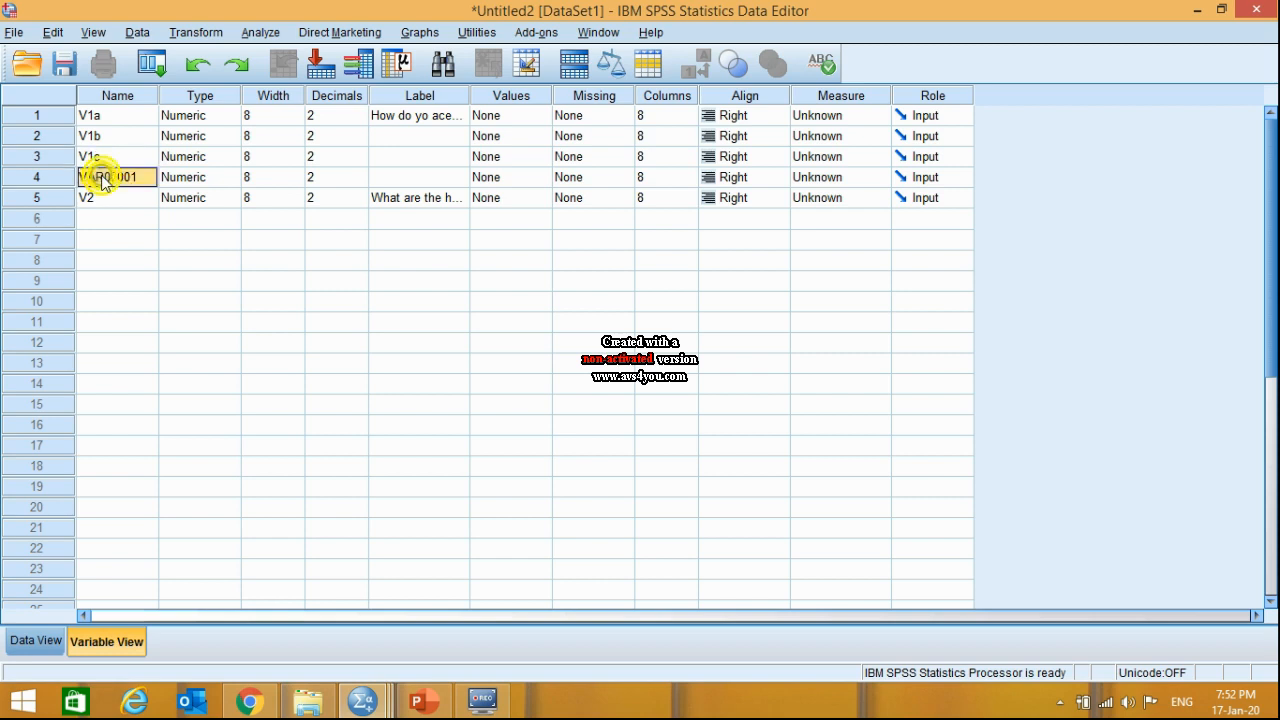
type("v")
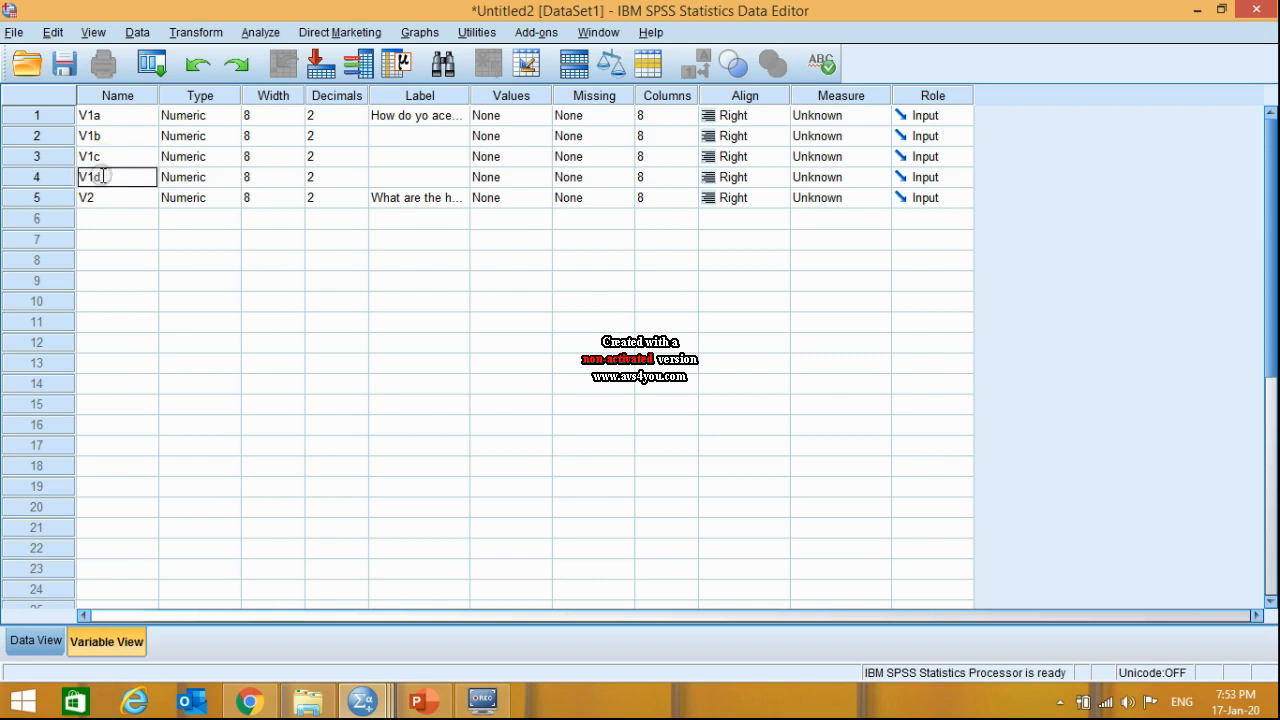
- Show the data grid with the first V1a cell selected, and check the first two answer options of Q 1 in the PowerPoint slide
left_click(34, 640)
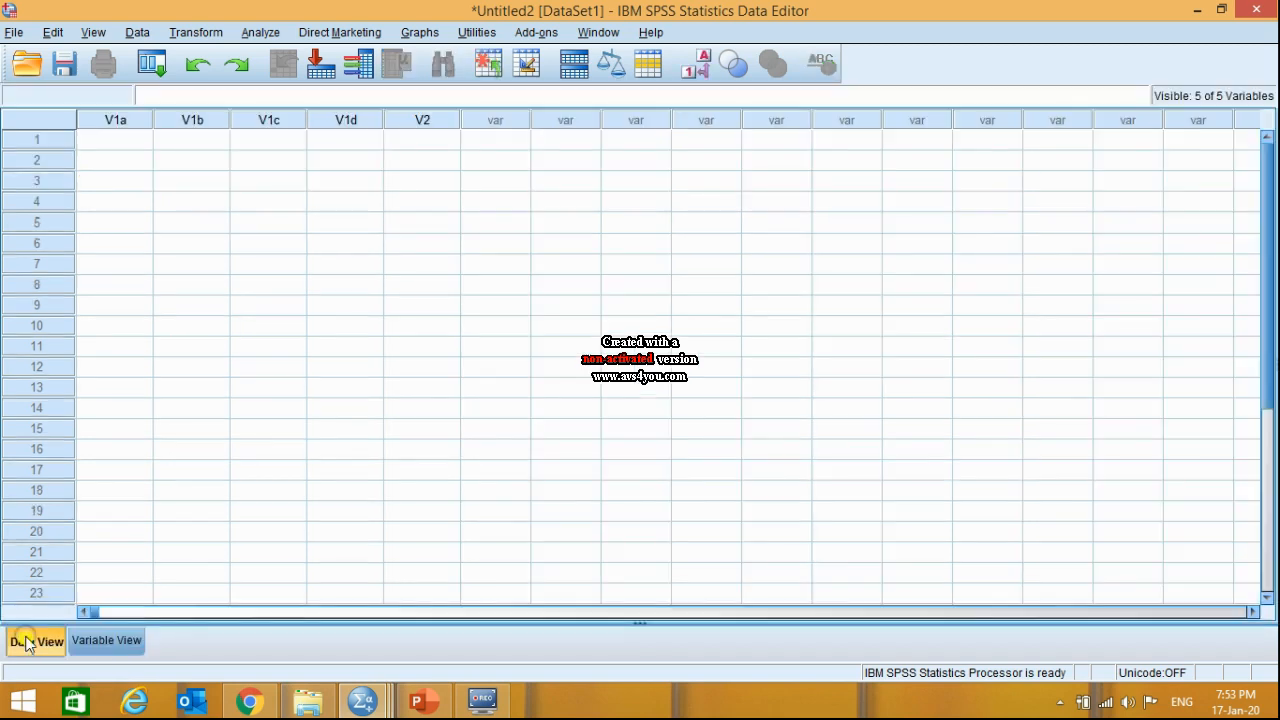
left_click(109, 145)
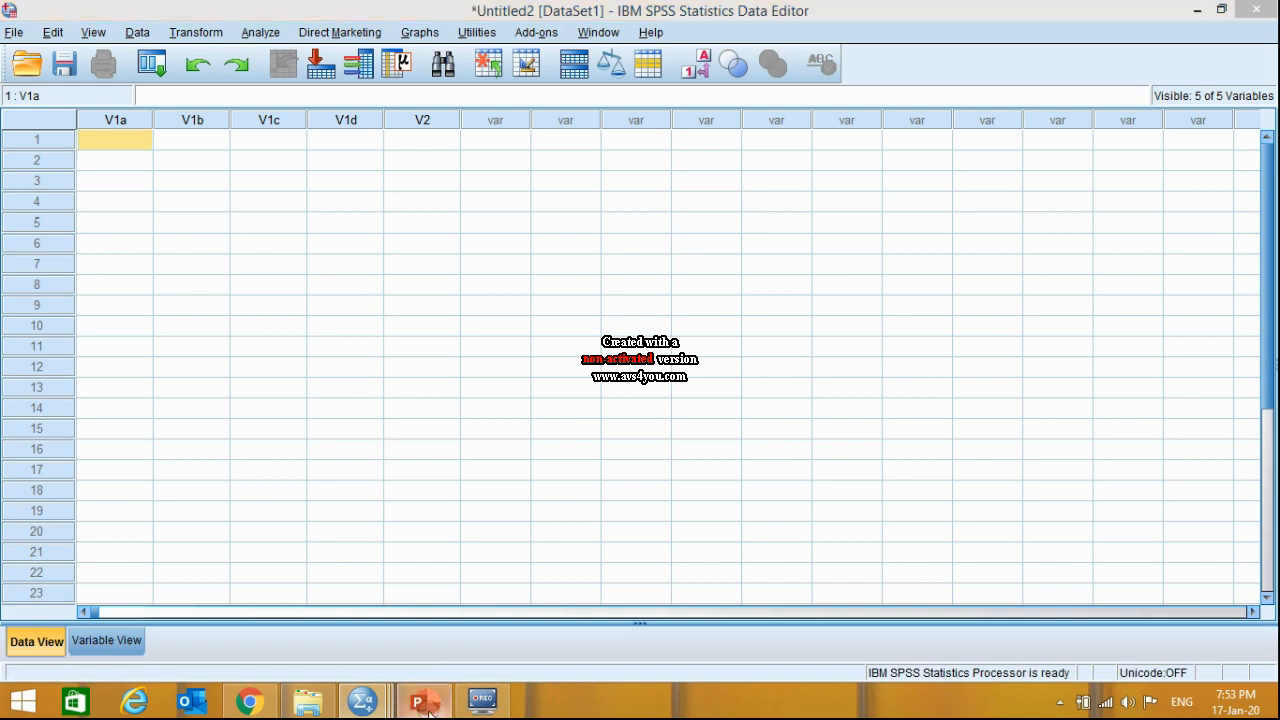
left_click(425, 703)
left_click(90, 138)
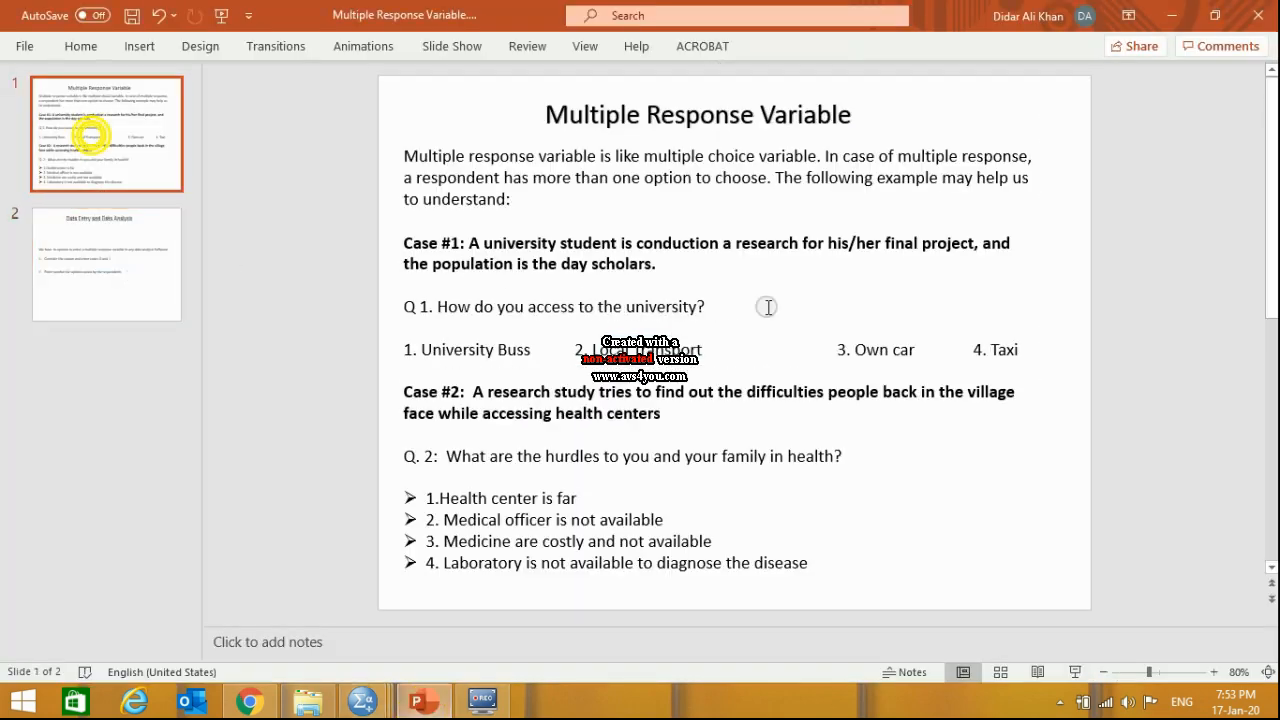
left_click_drag(420, 349, 706, 349)
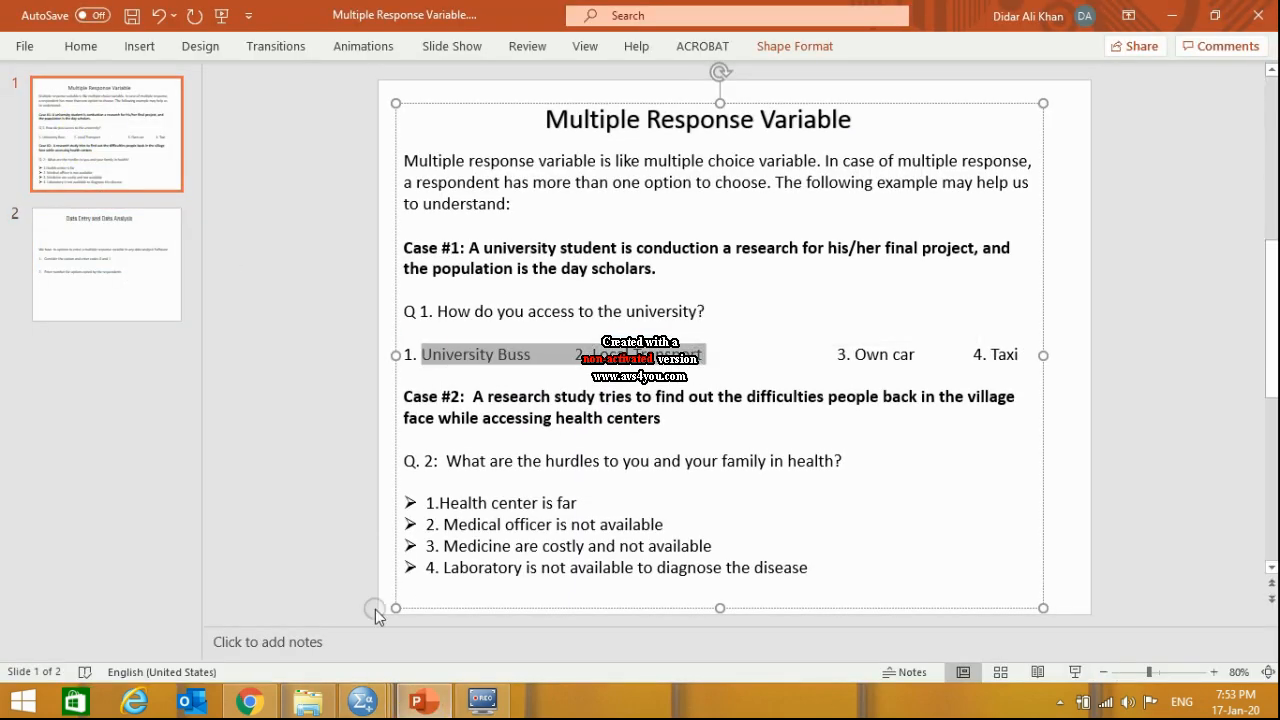
- Switch back to the SPSS data editor and enter 1, 1, 0 and 0 for V1a, V1b, V1c and V1d in case 1
mouse_move(362, 711)
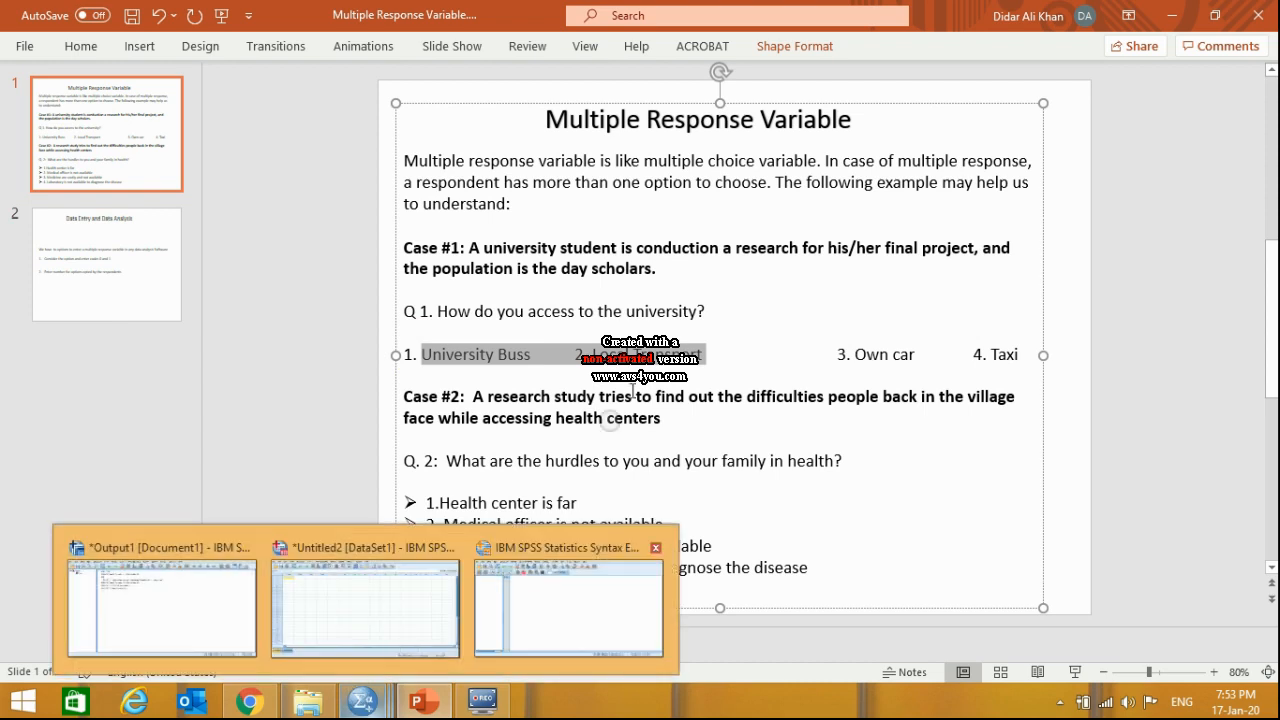
left_click(415, 585)
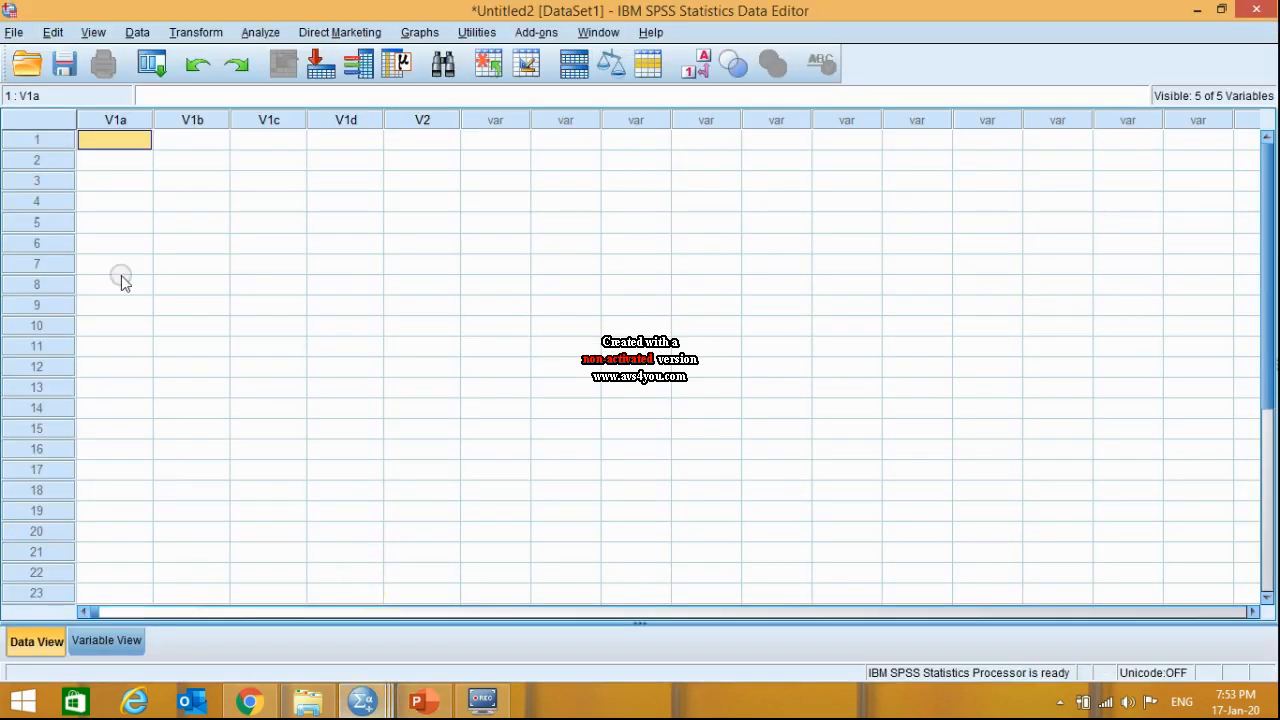
left_click(127, 146)
type("1")
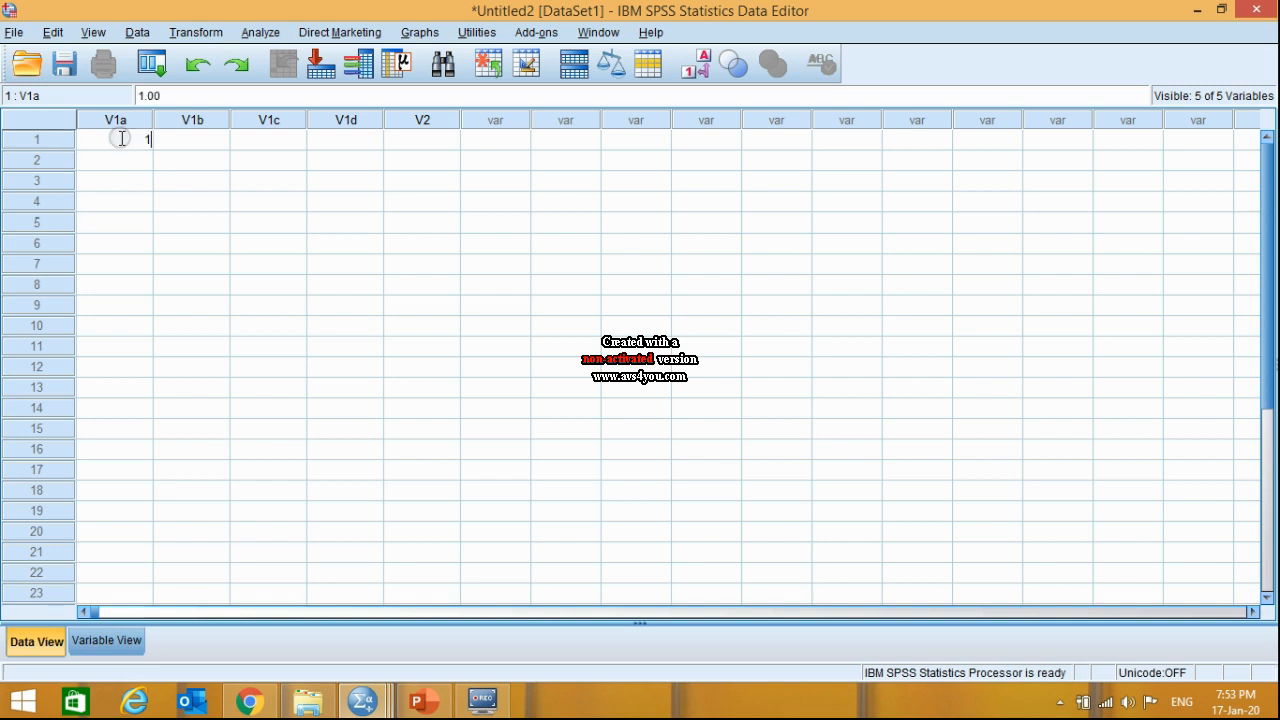
left_click(199, 140)
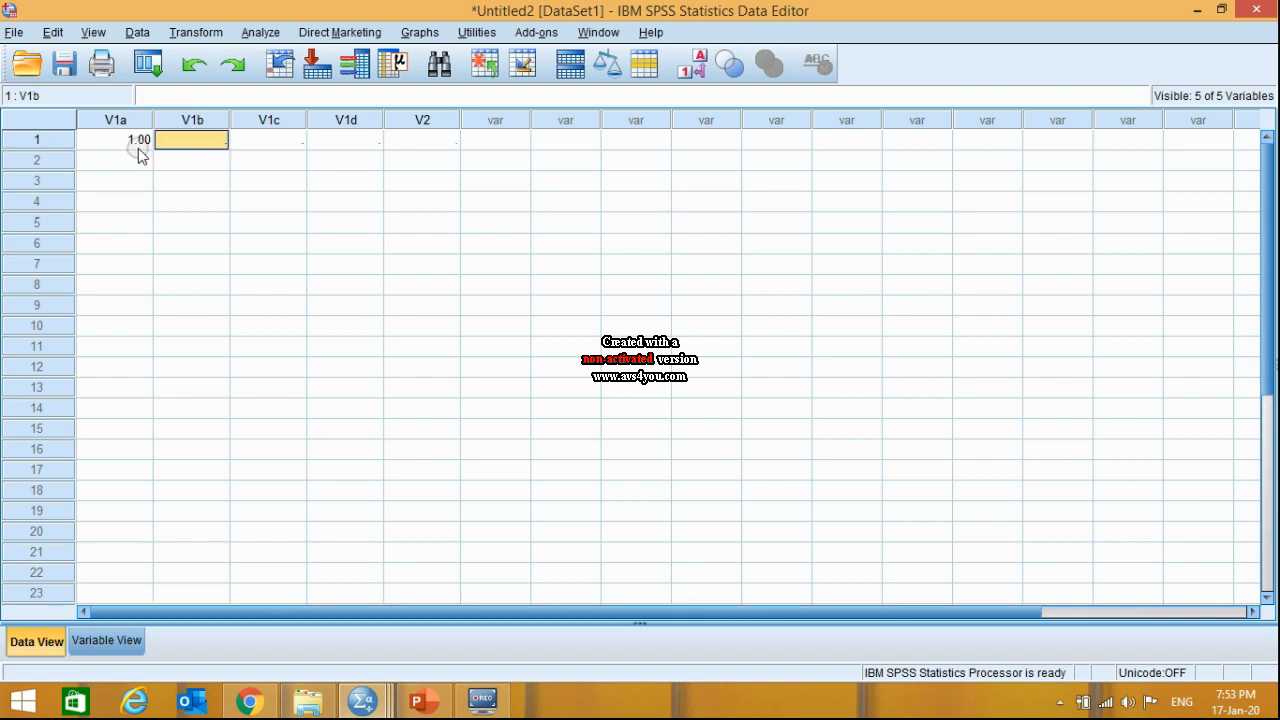
left_click(188, 145)
type("1")
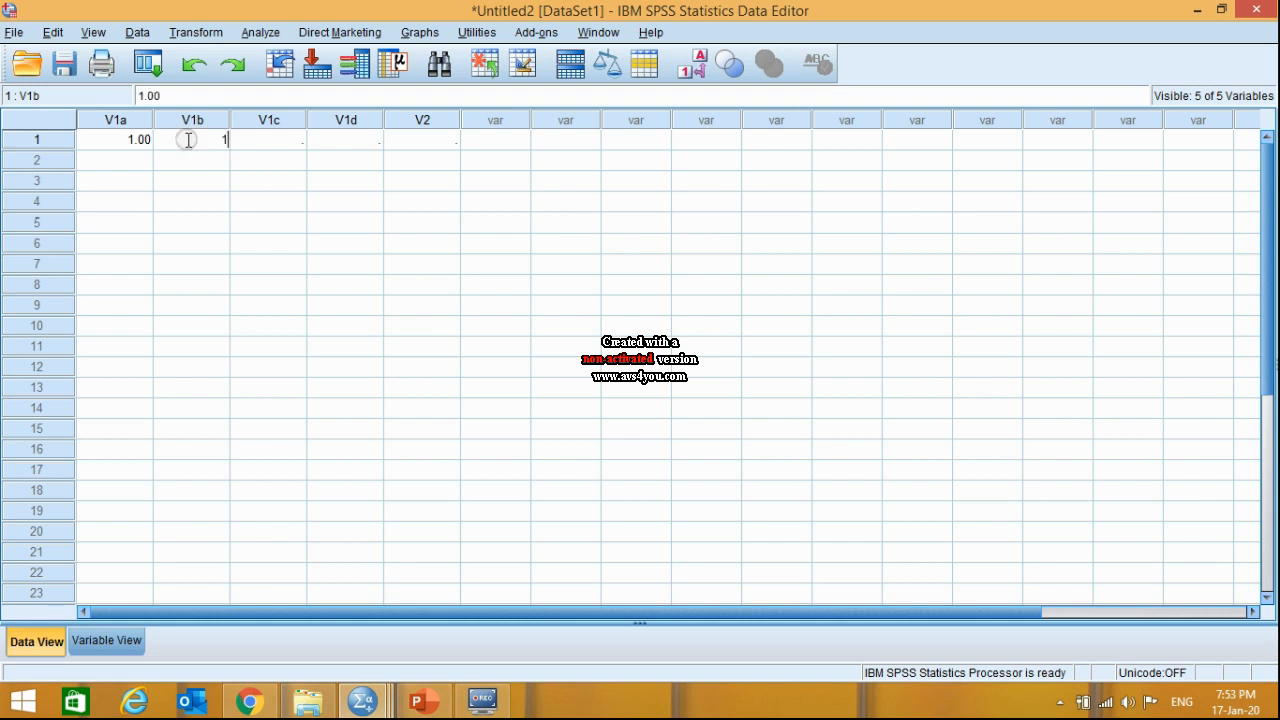
left_click(267, 143)
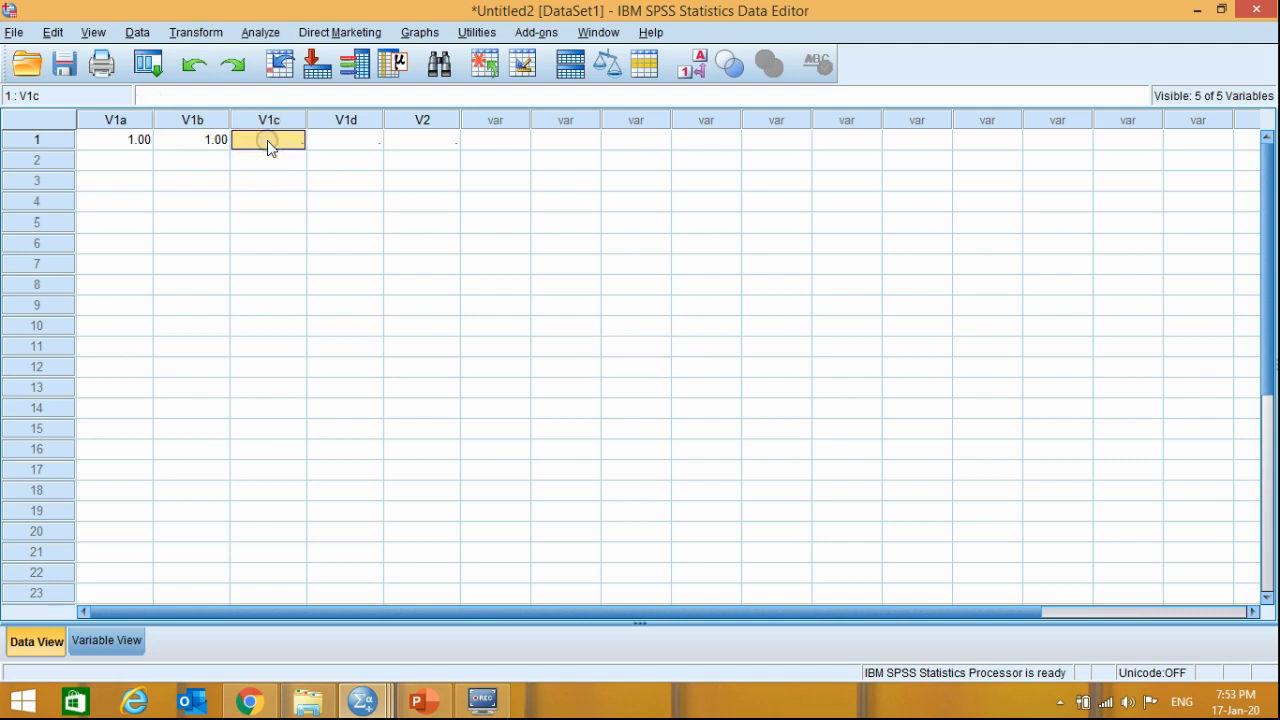
type("0")
left_click(350, 143)
type("0")
- Enter 1, 1, 1 and 0 for V1a, V1b, V1c and V1d in case 2
left_click(113, 162)
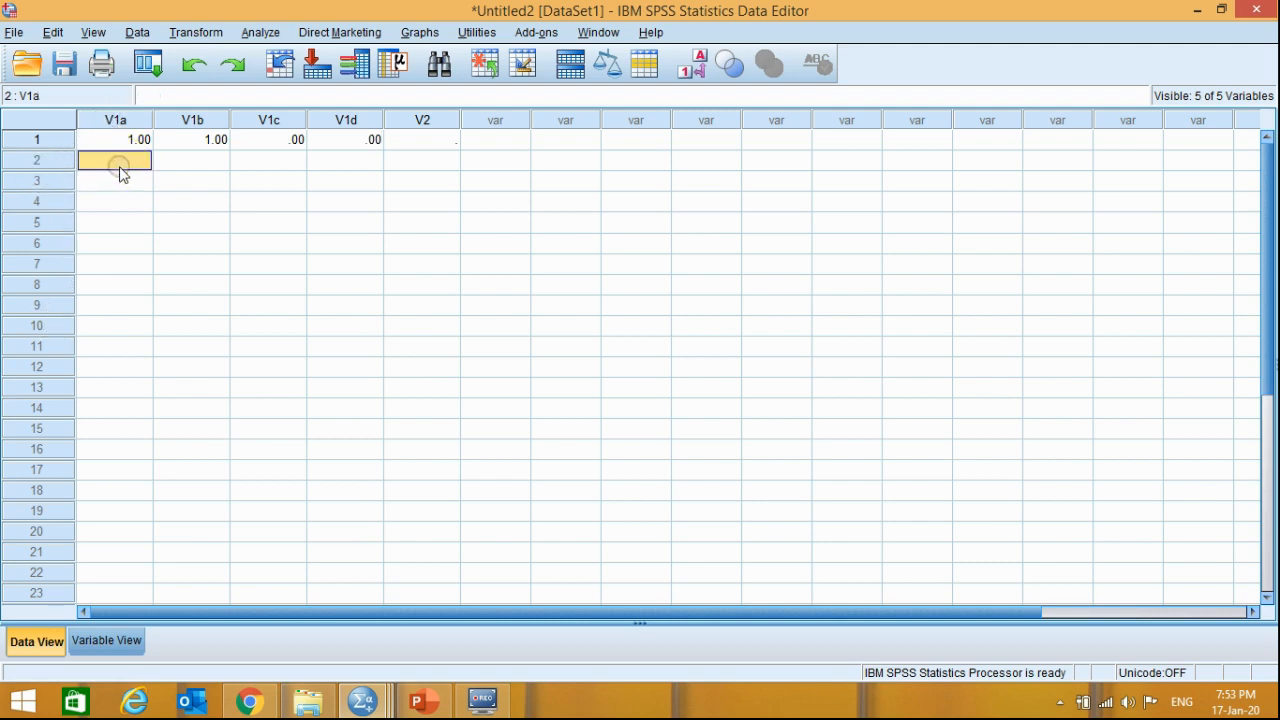
type("1")
left_click(190, 163)
type("1")
left_click(255, 160)
type("1")
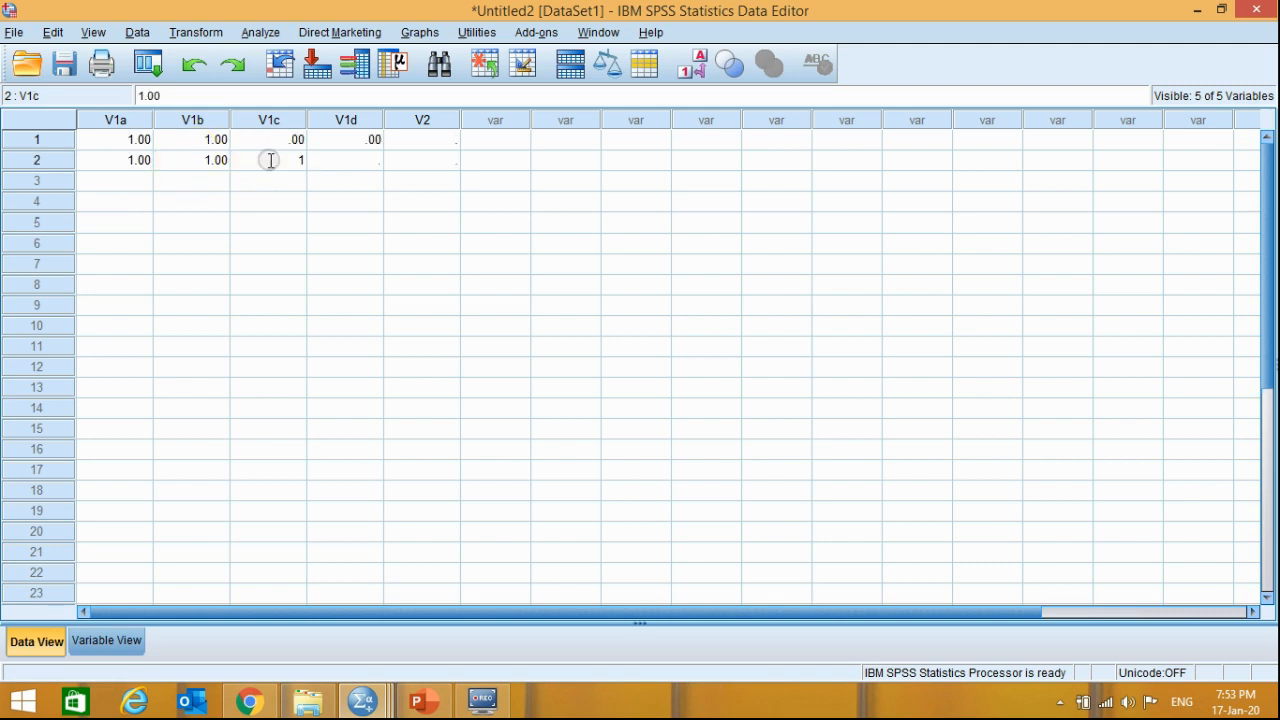
left_click(347, 162)
type("0")
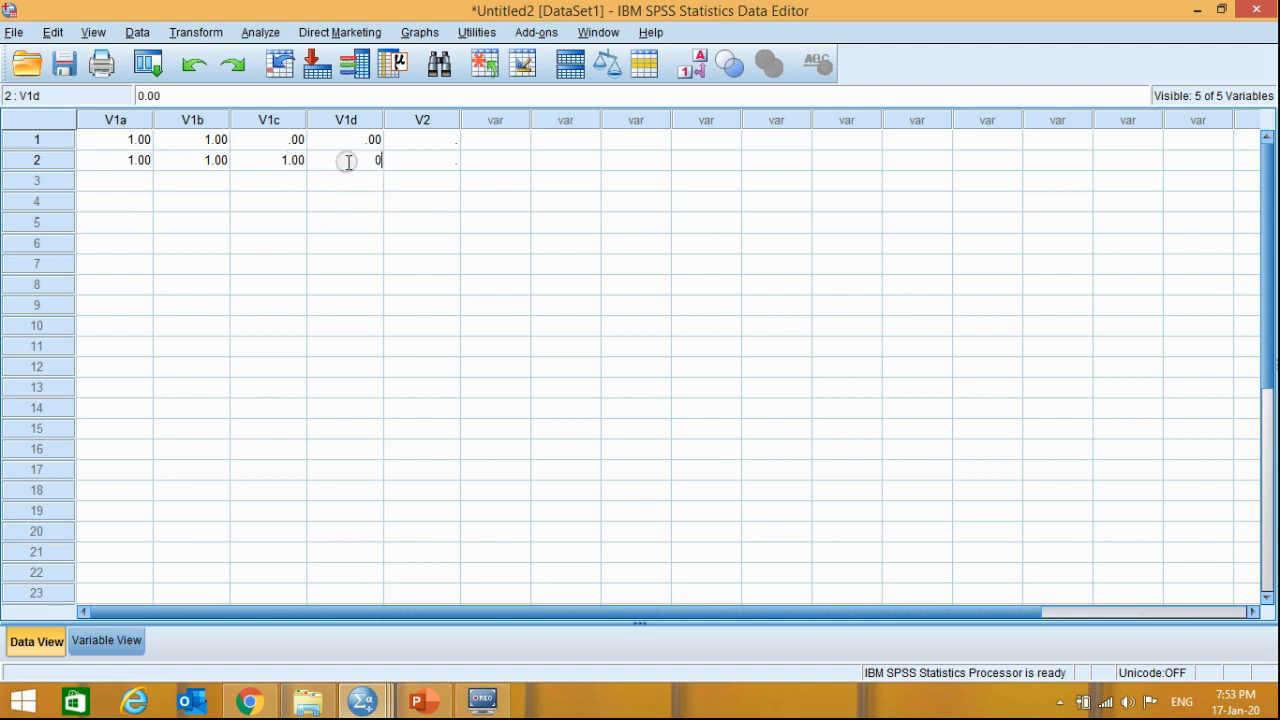
- Enter 0, 1, 1 and 0 for V1a, V1b, V1c and V1d in case 3
left_click(111, 190)
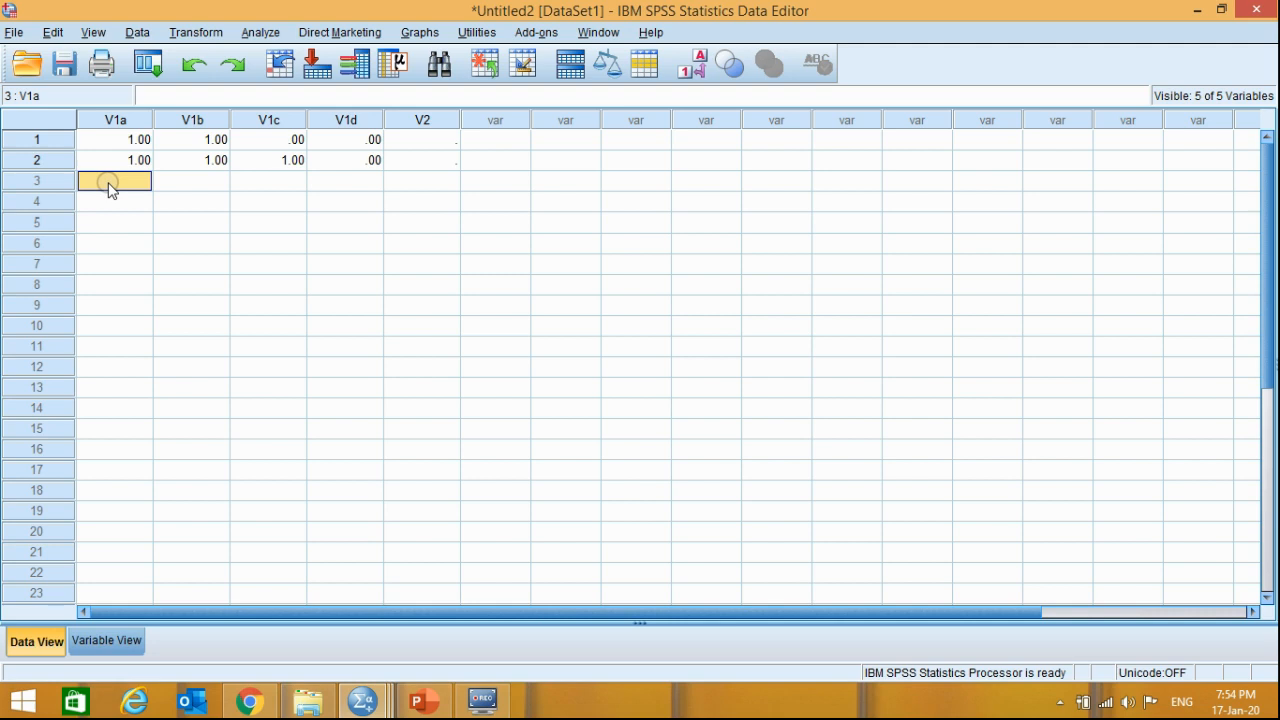
type("0")
left_click(190, 189)
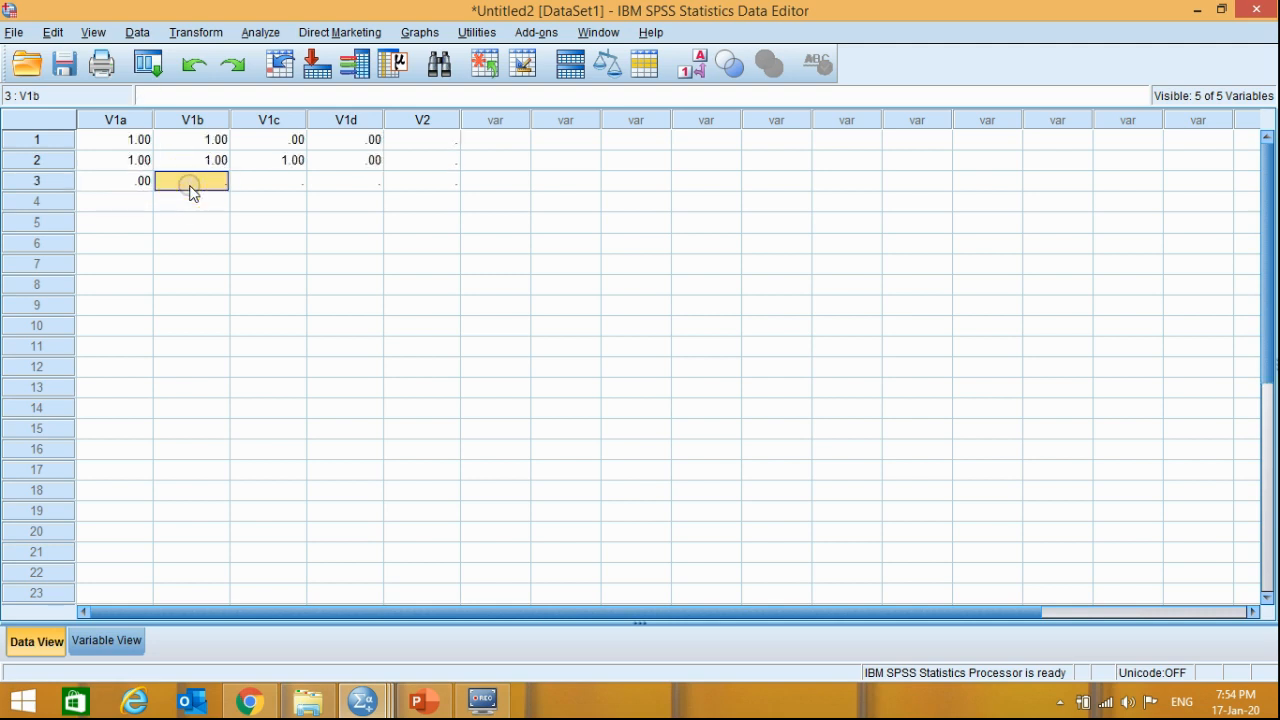
left_click(143, 182)
left_click(206, 189)
type("1")
left_click(255, 185)
type("1")
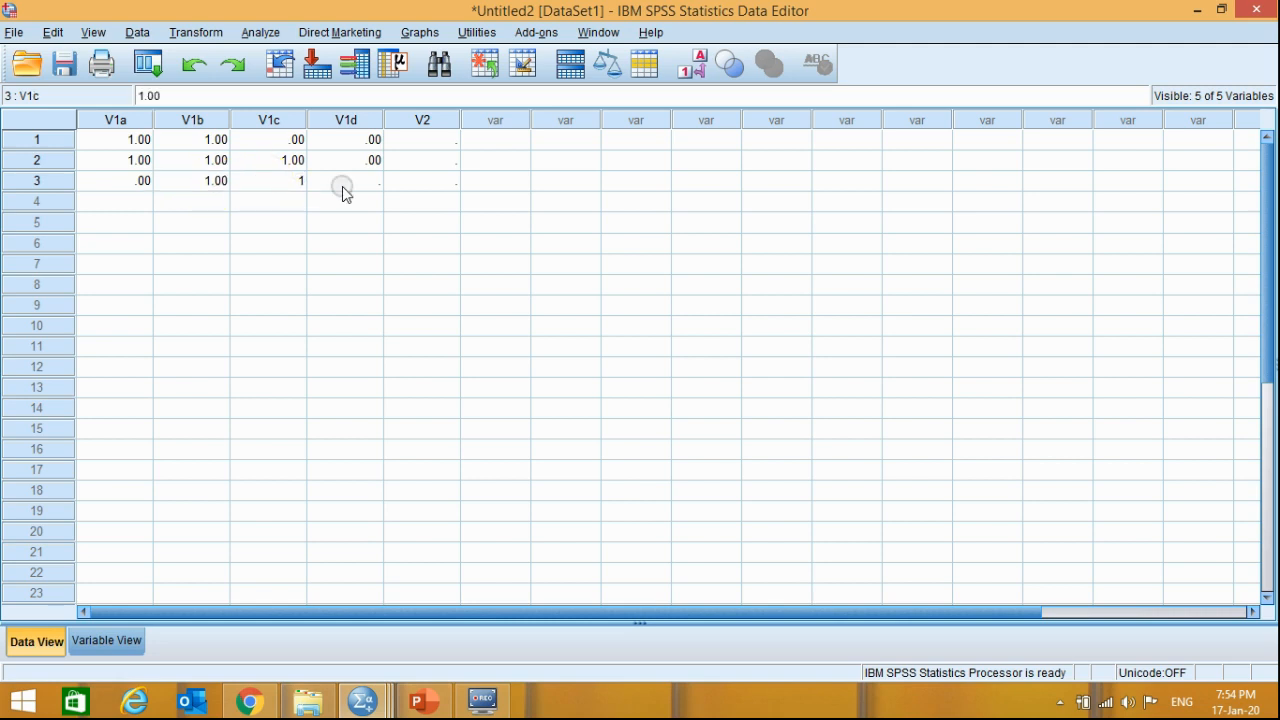
left_click(342, 190)
type("0")
- Enter 0, 0, 0 and 1 for V1a, V1b, V1c and V1d in case 4
left_click(133, 200)
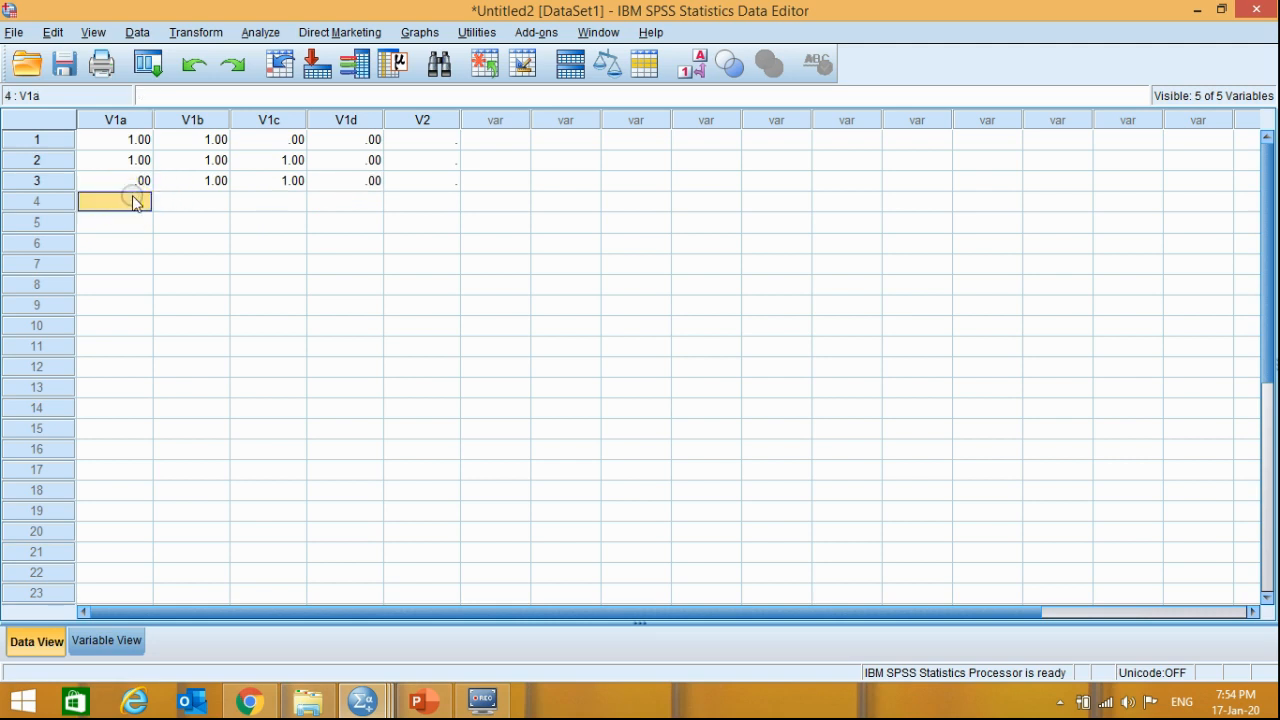
type("0")
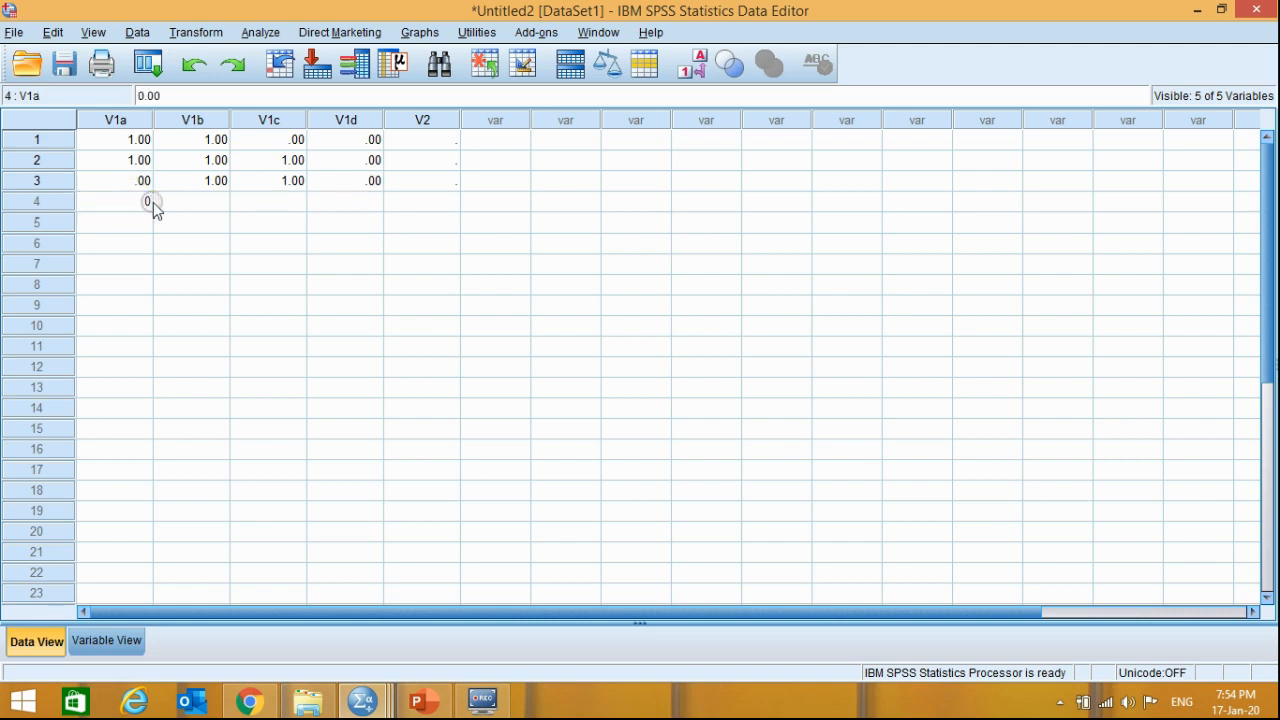
left_click(158, 202)
type("0")
left_click(293, 203)
type("0")
left_click(351, 205)
type("1")
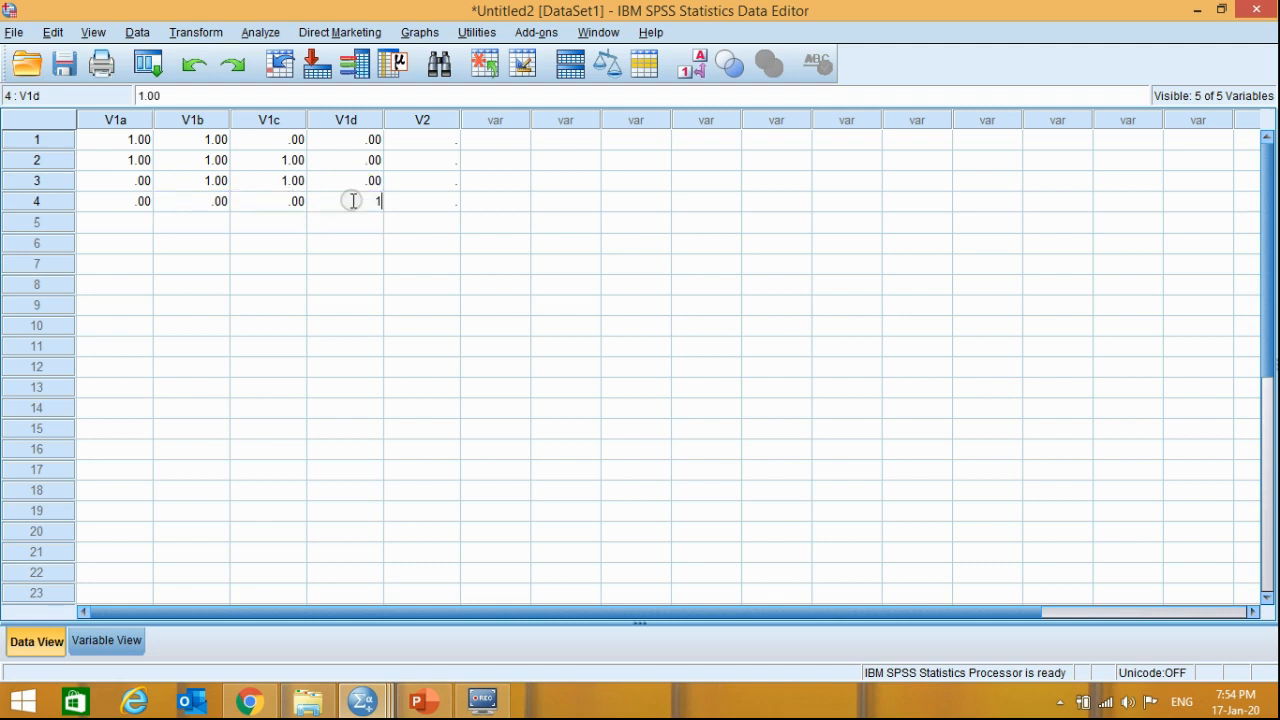
- Enter 1 for each of V1a, V1b, V1c and V1d in case 5
left_click(129, 223)
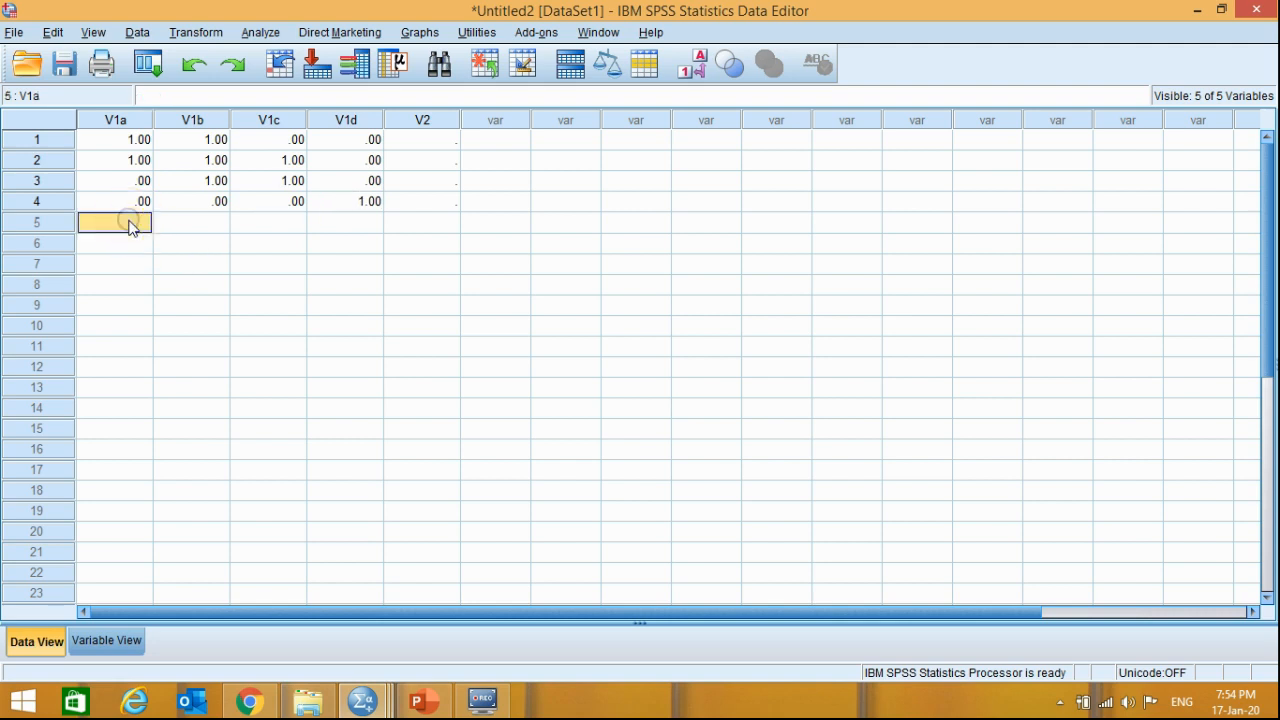
type("1")
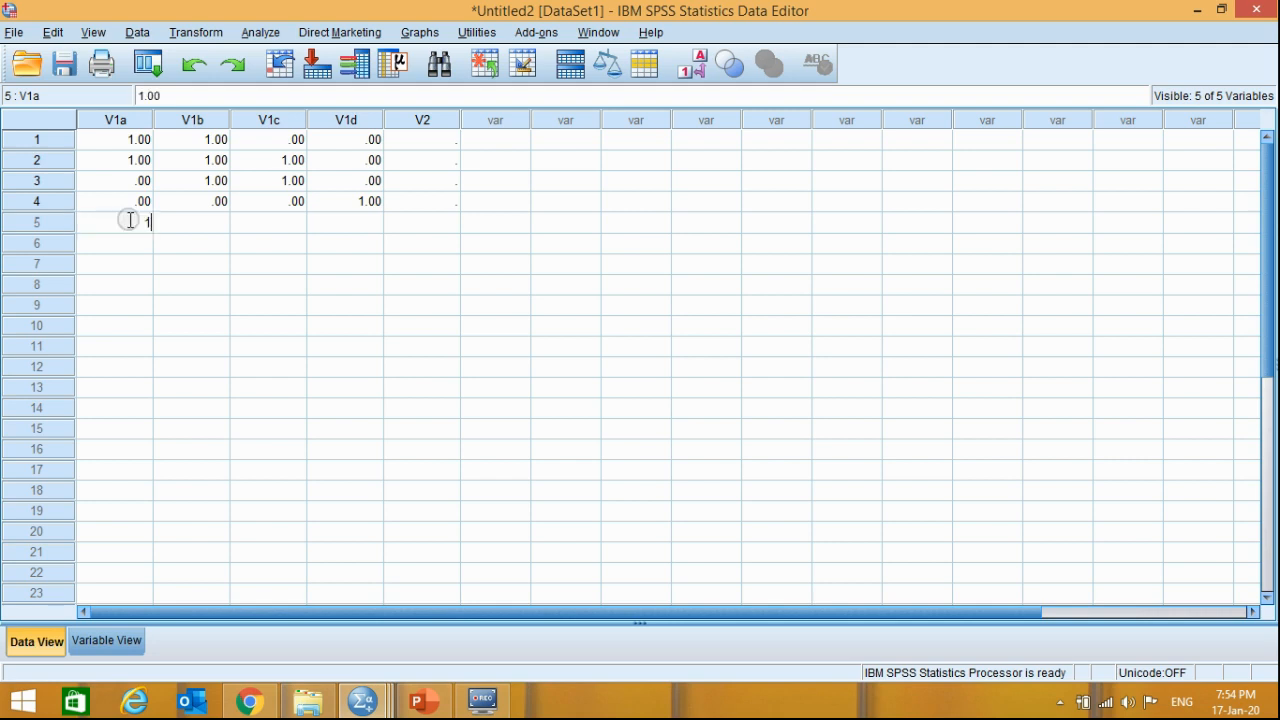
left_click(200, 220)
type("1")
left_click(295, 226)
type("1")
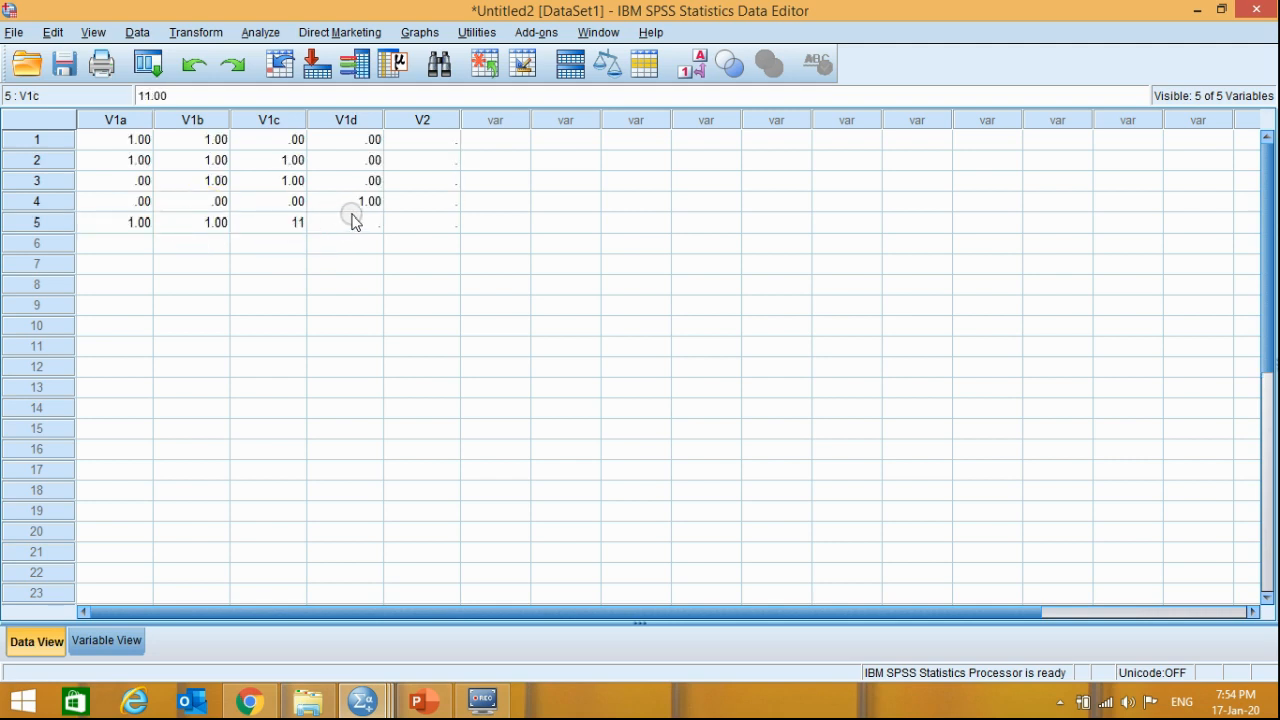
type("1")
left_click(335, 226)
type("1")
left_click(448, 210)
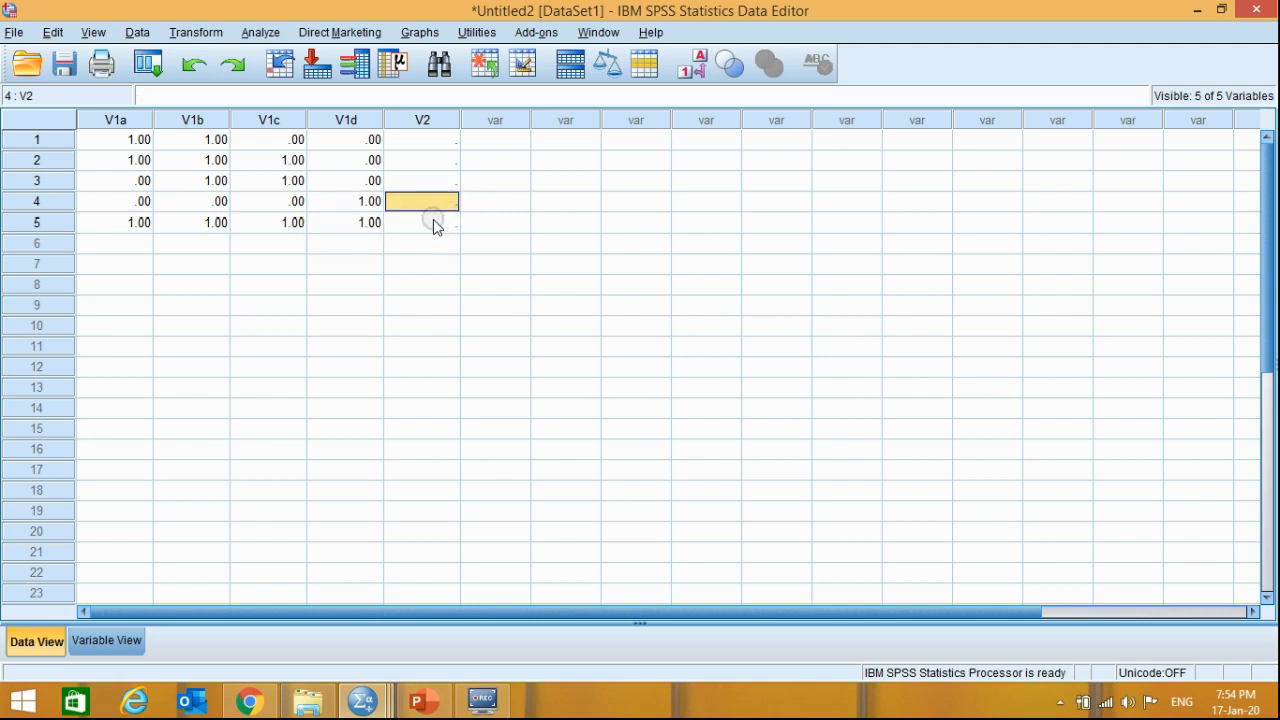
- Select the first V2 cell, check the second data-entry method in PowerPoint, and return to SPSS with the Multiple Response Variable slide left open
left_click(434, 224)
left_click(437, 143)
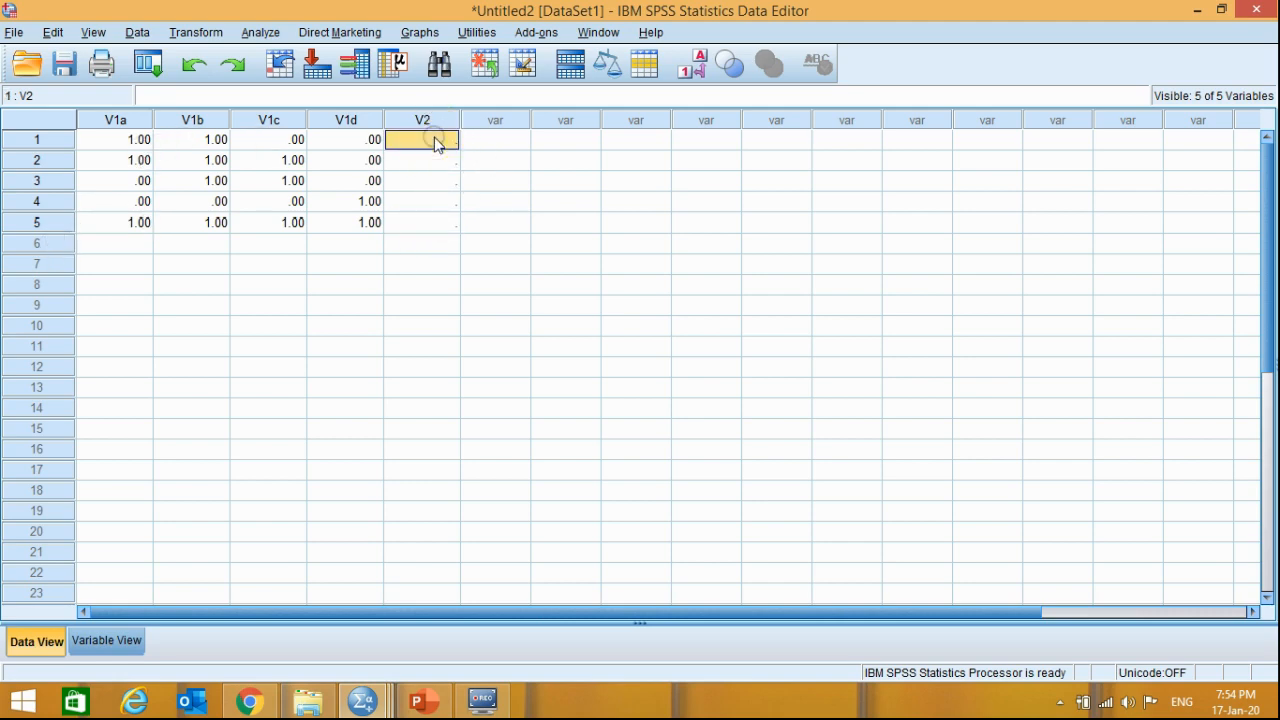
left_click(421, 701)
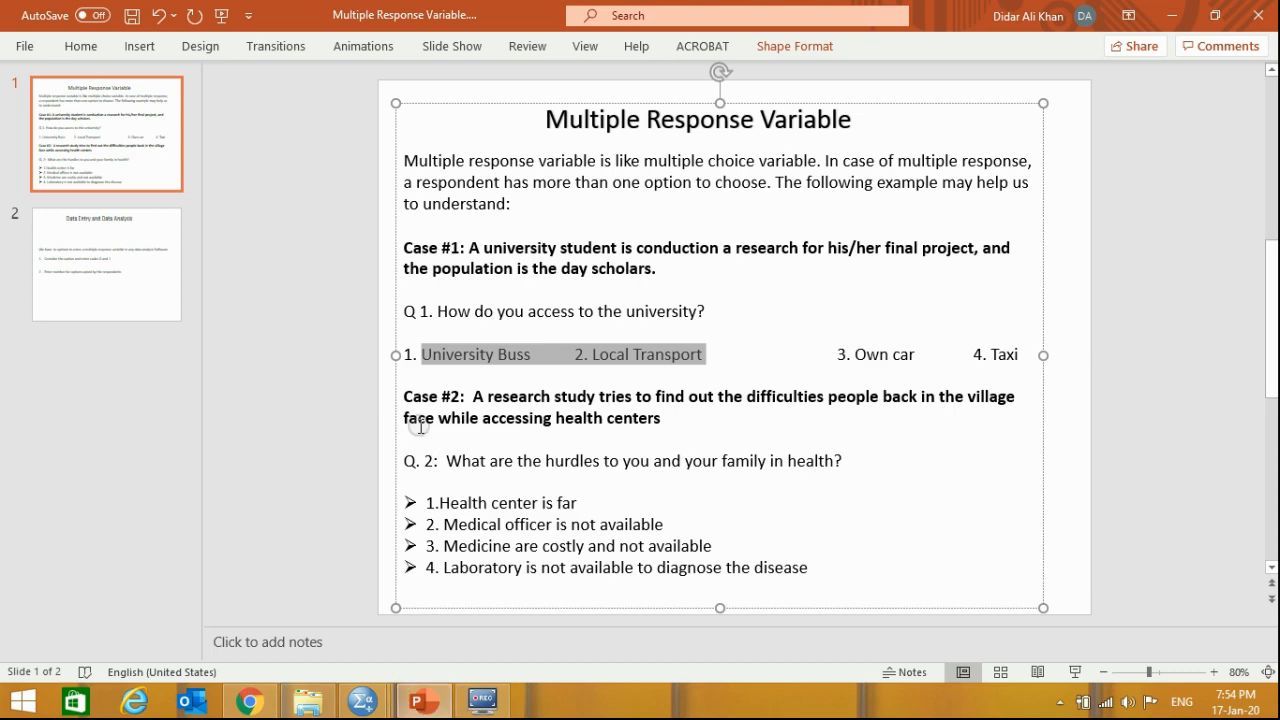
left_click(92, 272)
left_click_drag(815, 374, 452, 373)
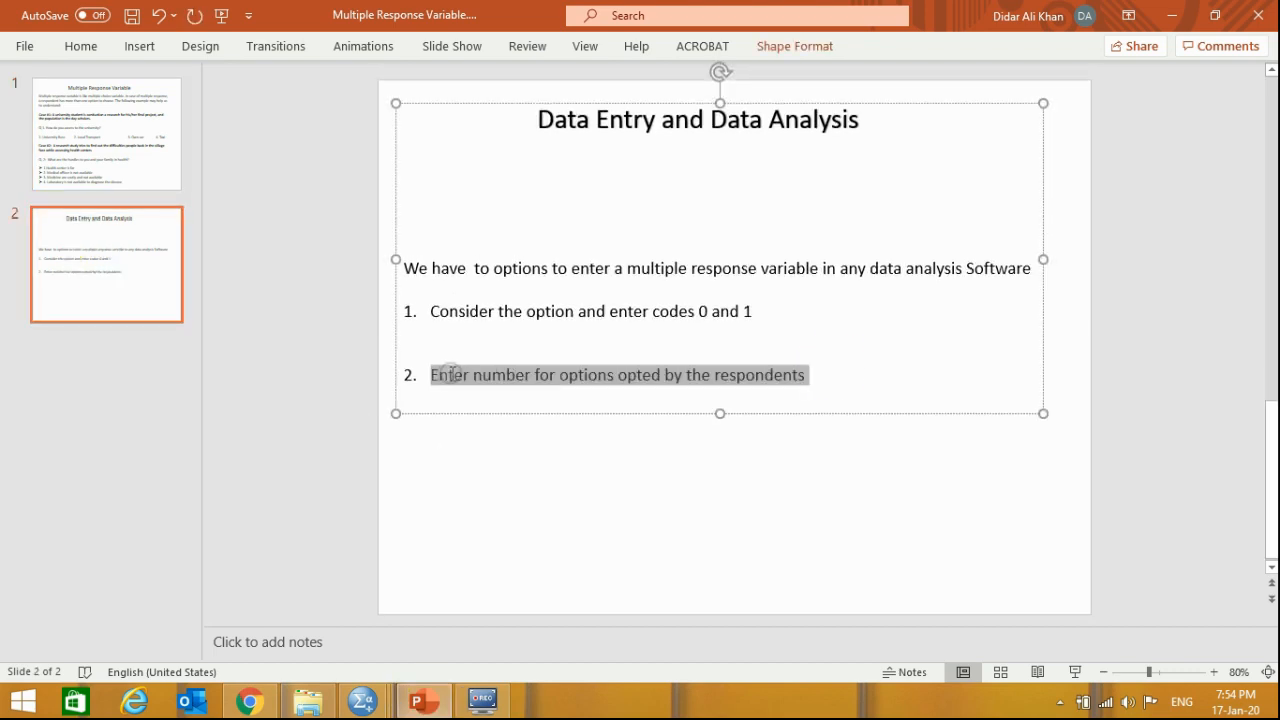
key("alt+Tab")
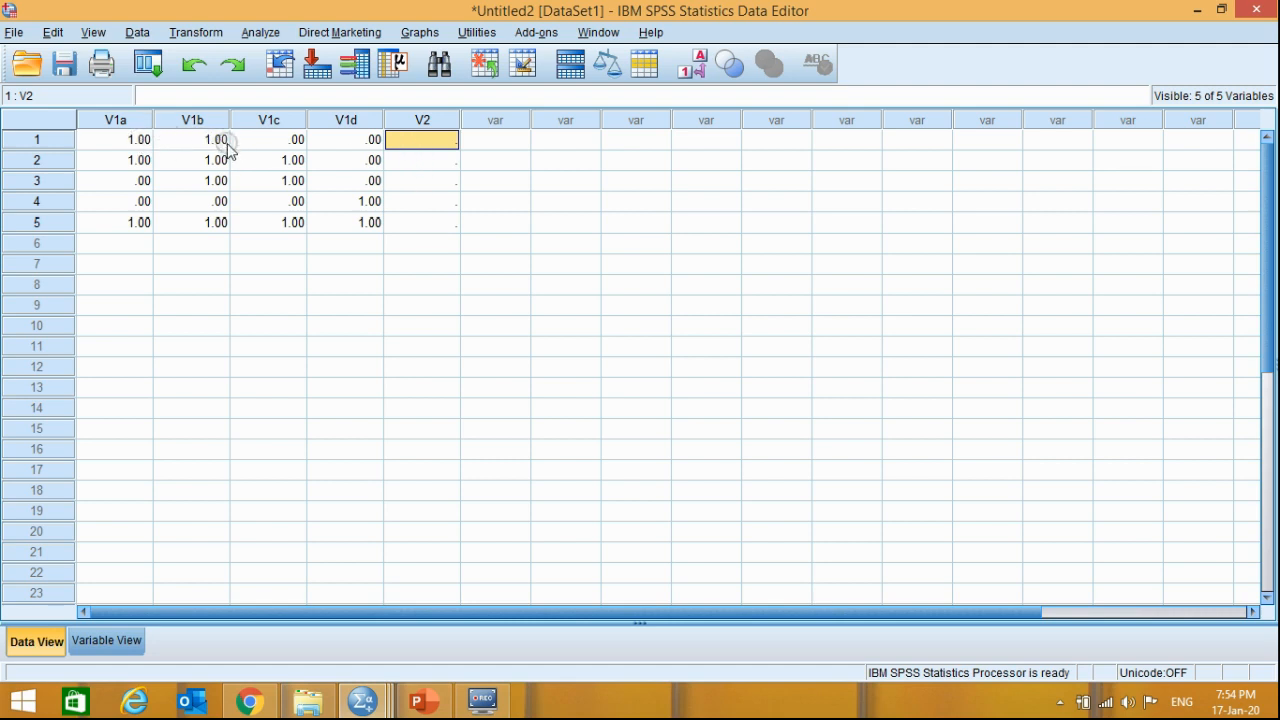
left_click(417, 702)
left_click(115, 183)
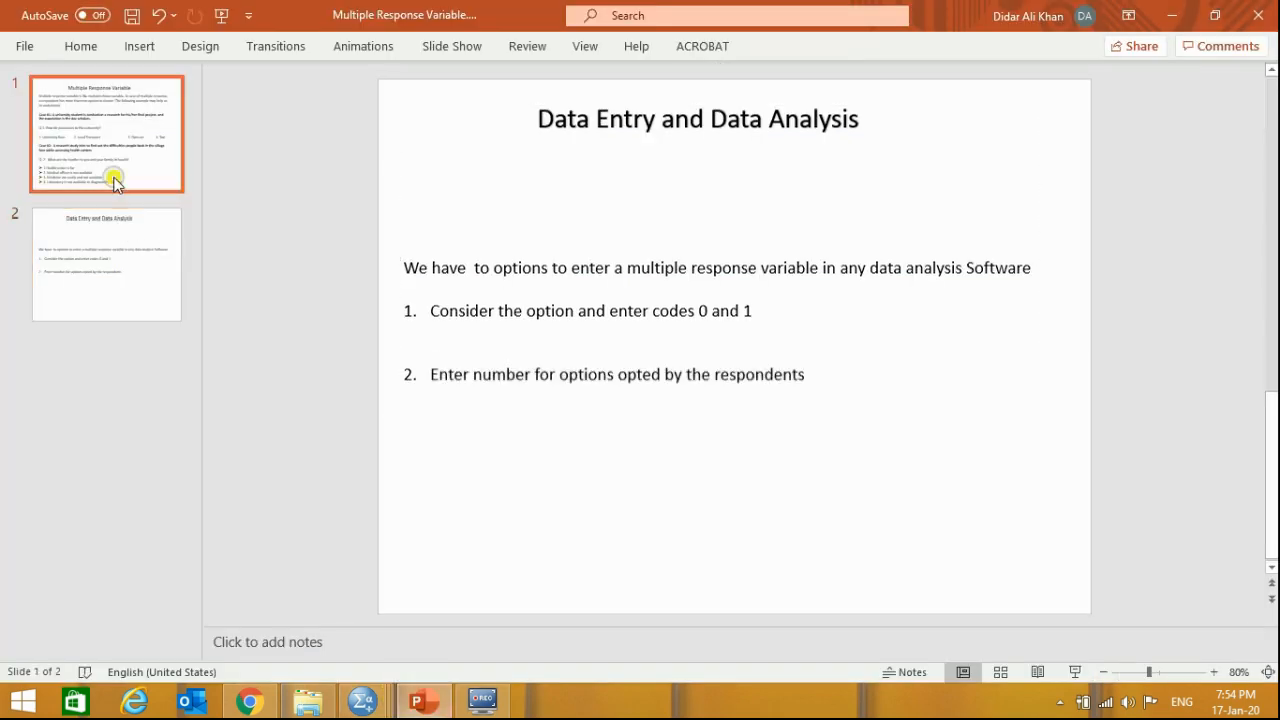
key("alt+Tab")
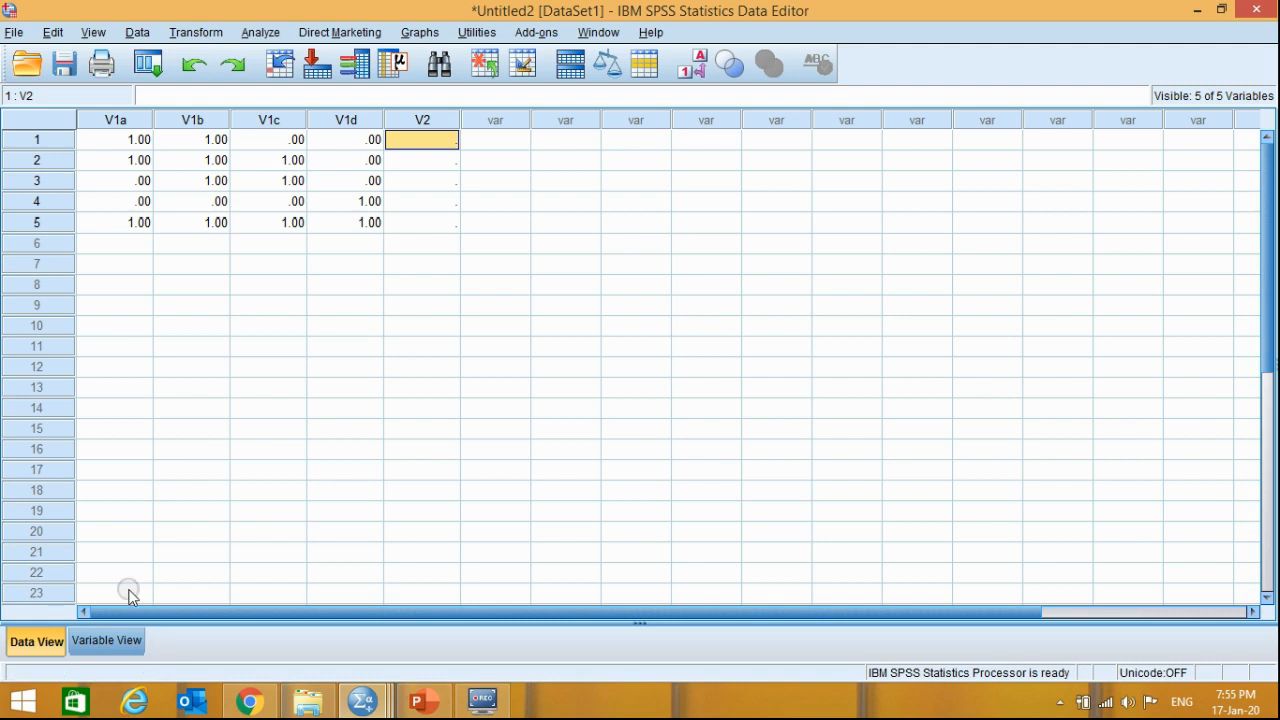
- Show the variable definitions and replace the label of V1a with University Bus
left_click(92, 640)
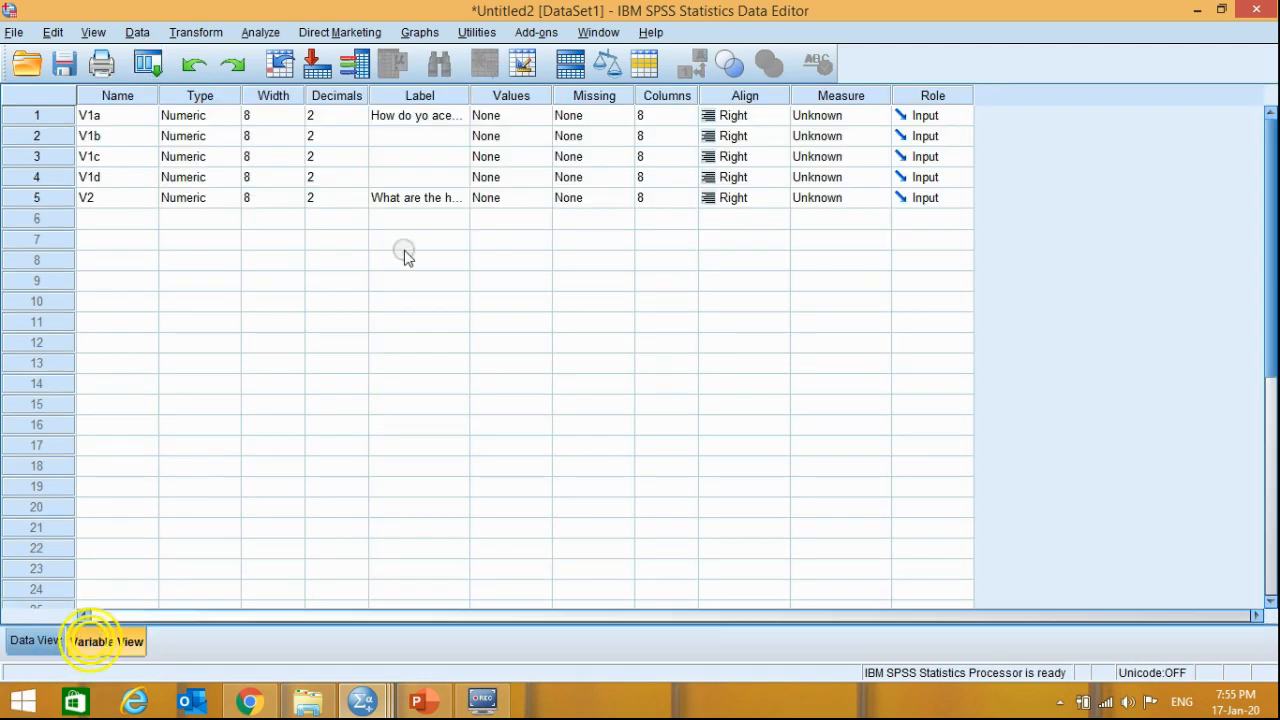
left_click(405, 117)
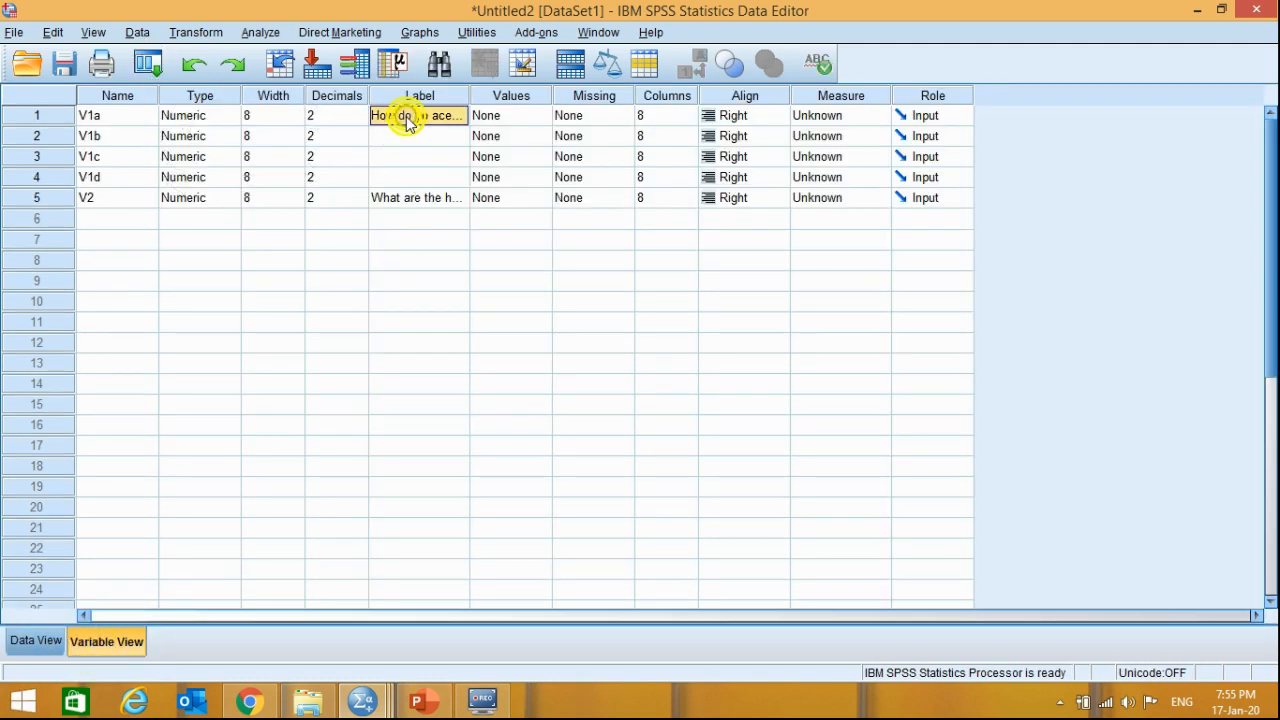
left_click(407, 117)
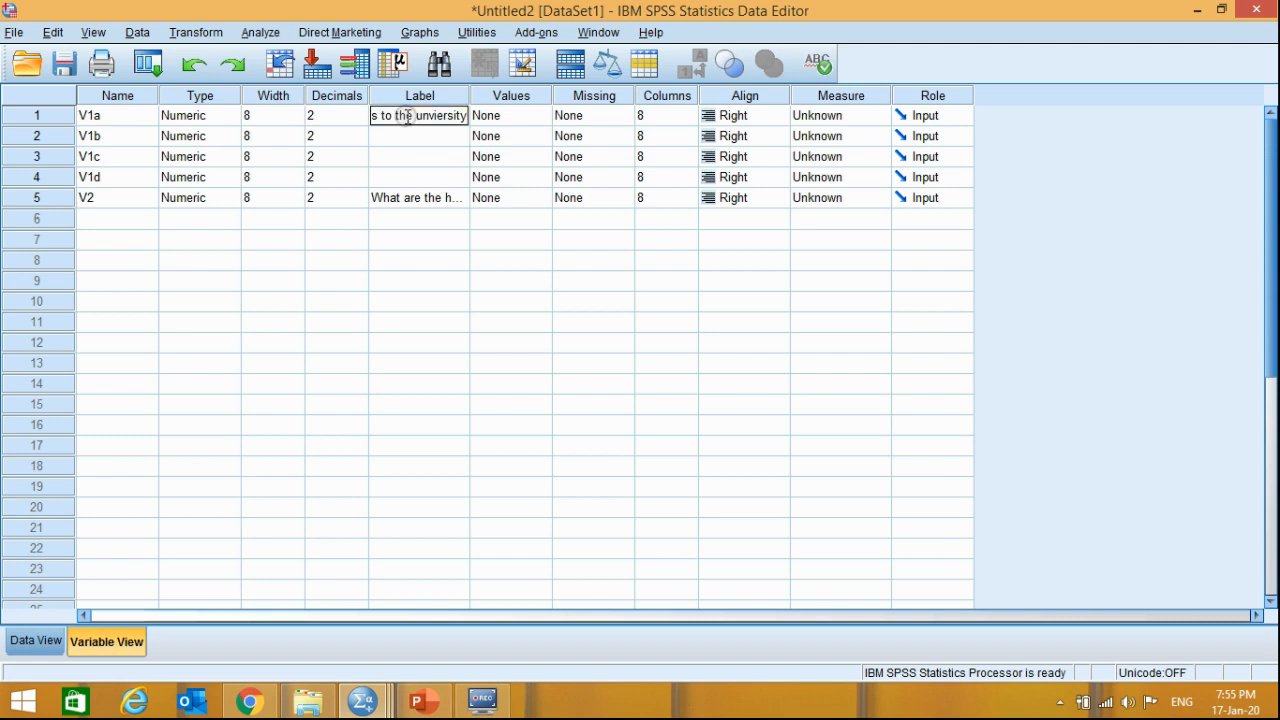
left_click(405, 116)
left_click(404, 115)
type("uN")
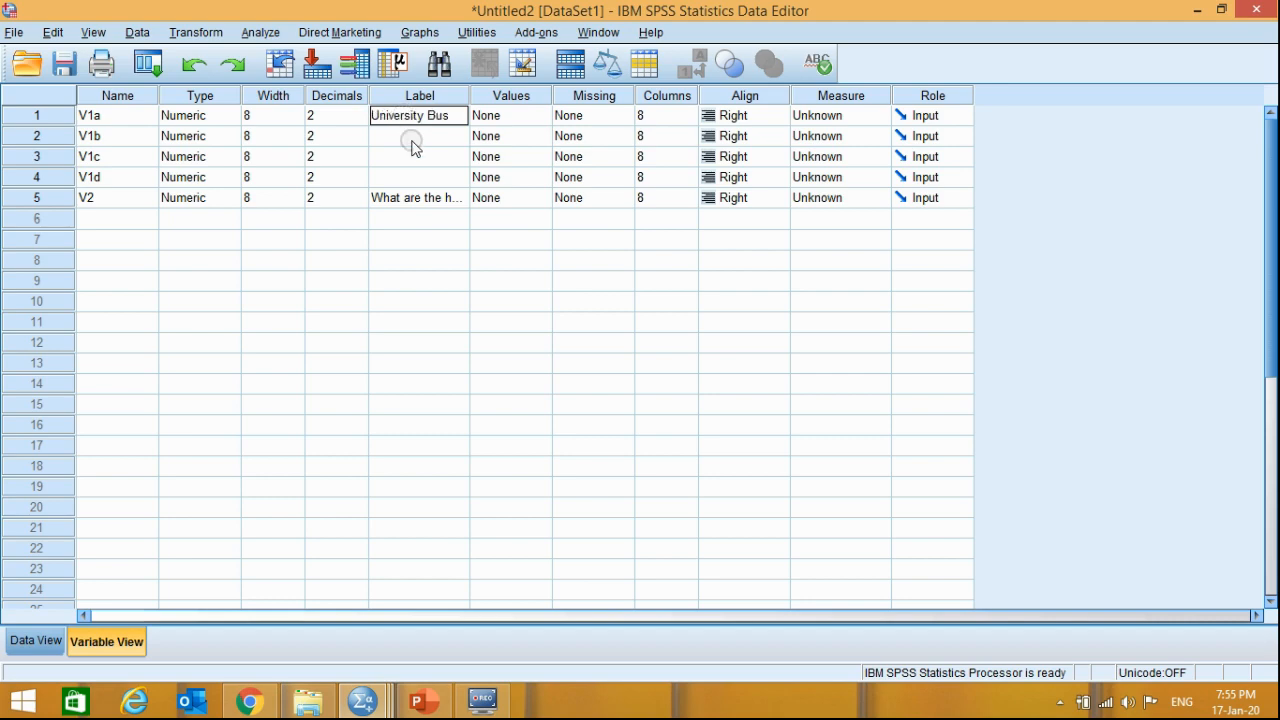
- Check the second answer option of Q 1 in the PowerPoint slide and label V1b as Local T in SPSS
left_click(411, 136)
key("alt+Tab")
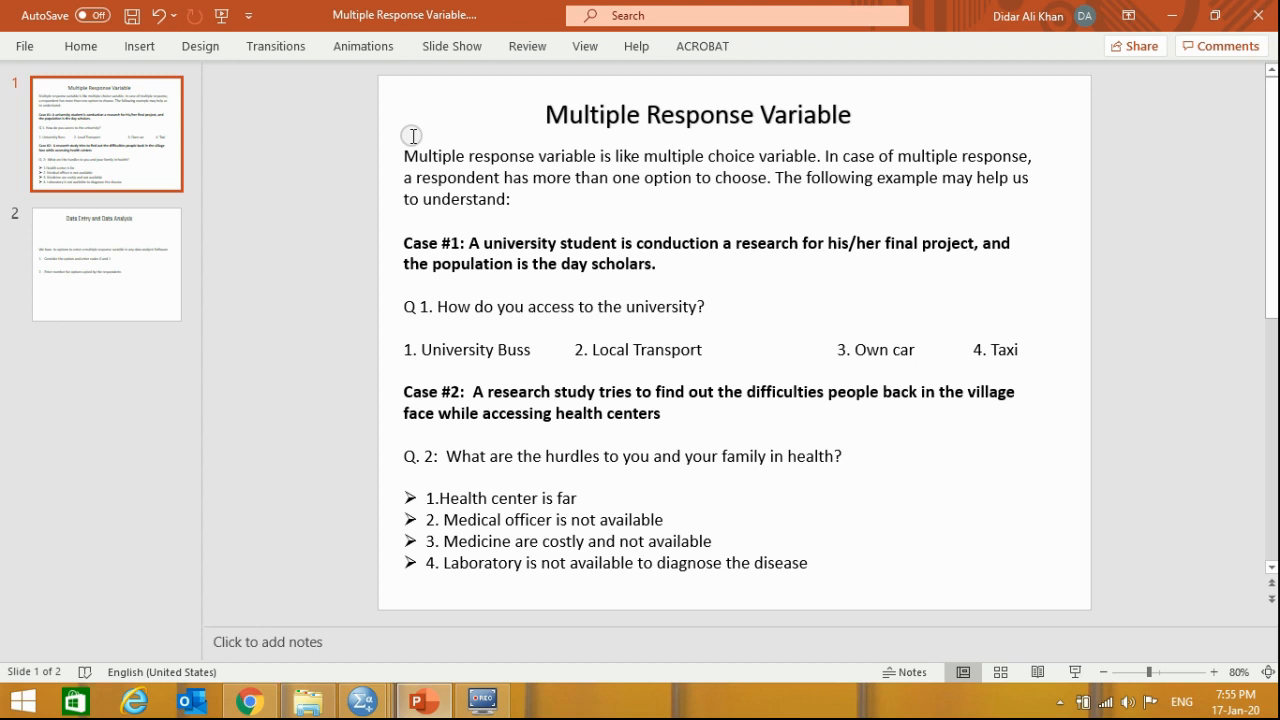
key("alt+Tab")
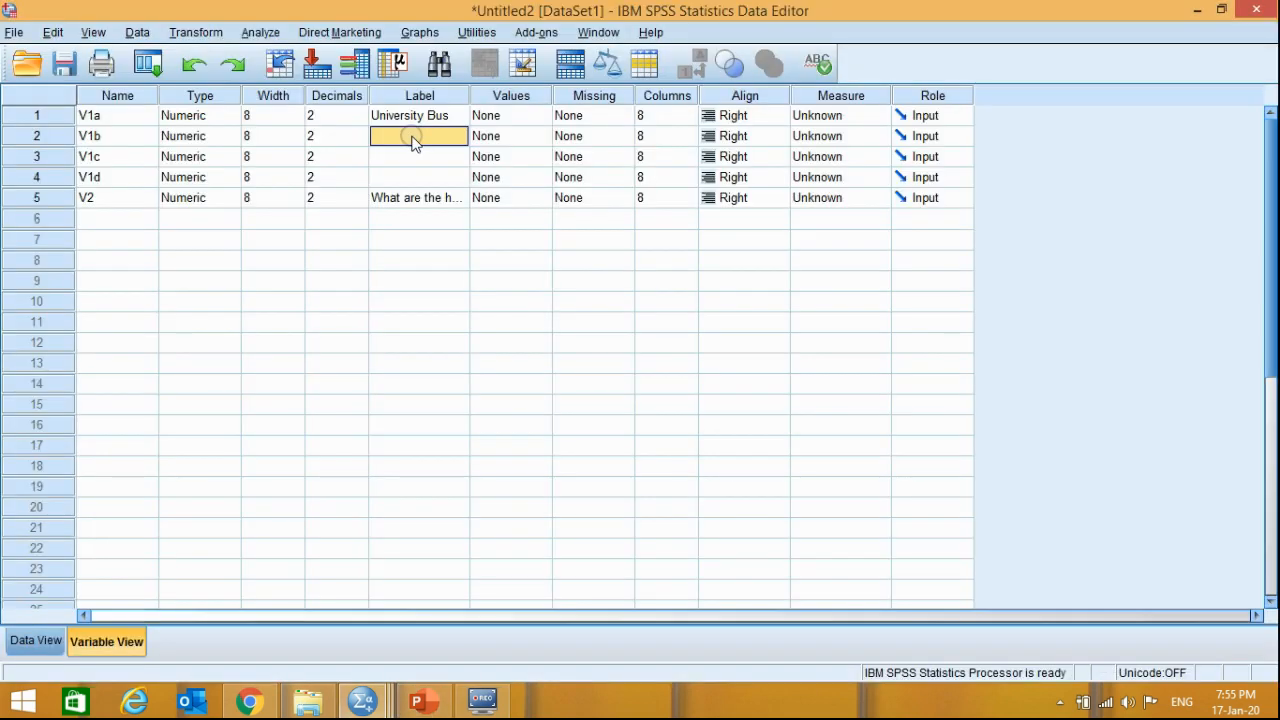
type("Local T")
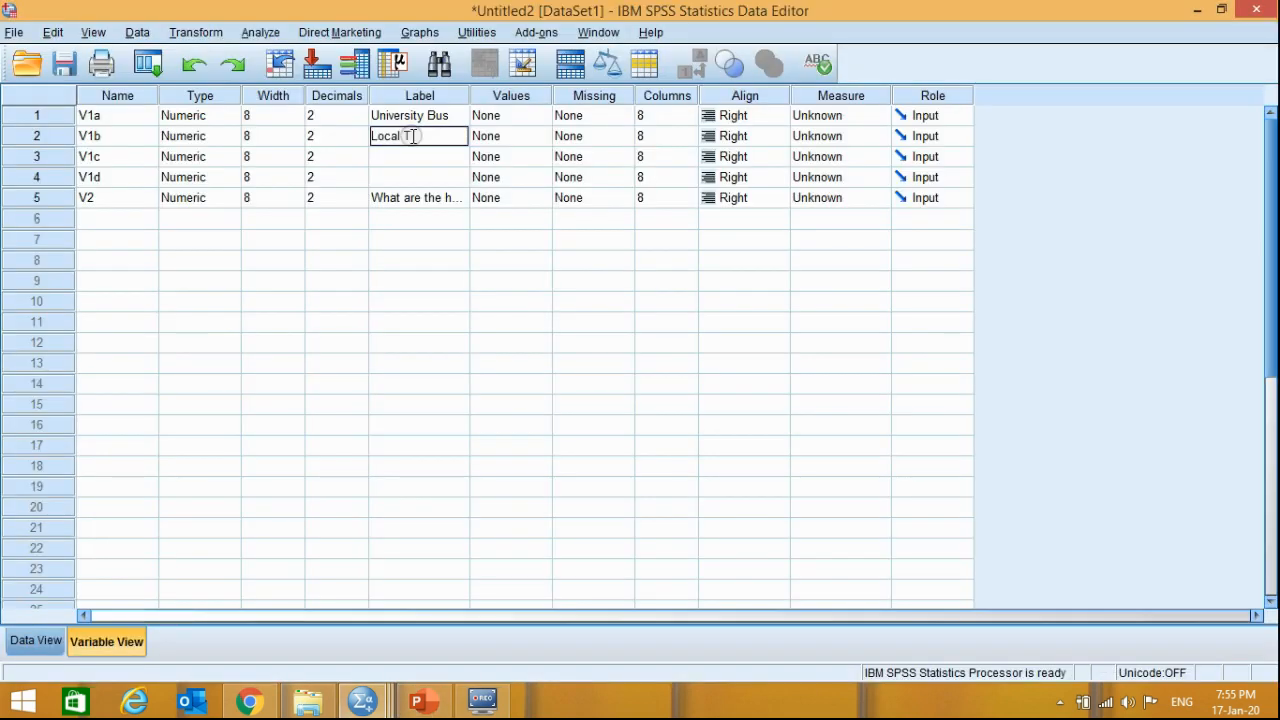
- Check the third answer option of Q 1 in the PowerPoint slide and label V1c as Own Car in SPSS
left_click(408, 158)
key("alt+Tab")
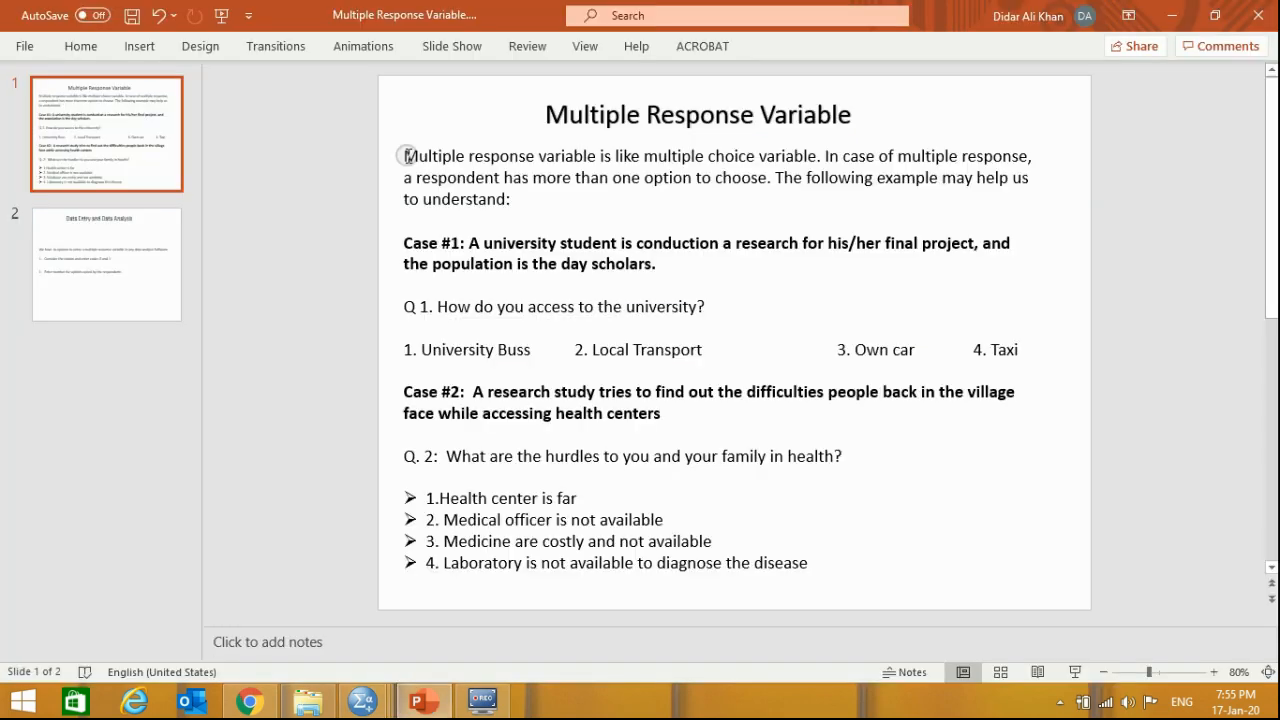
key("alt")
key("alt+Tab")
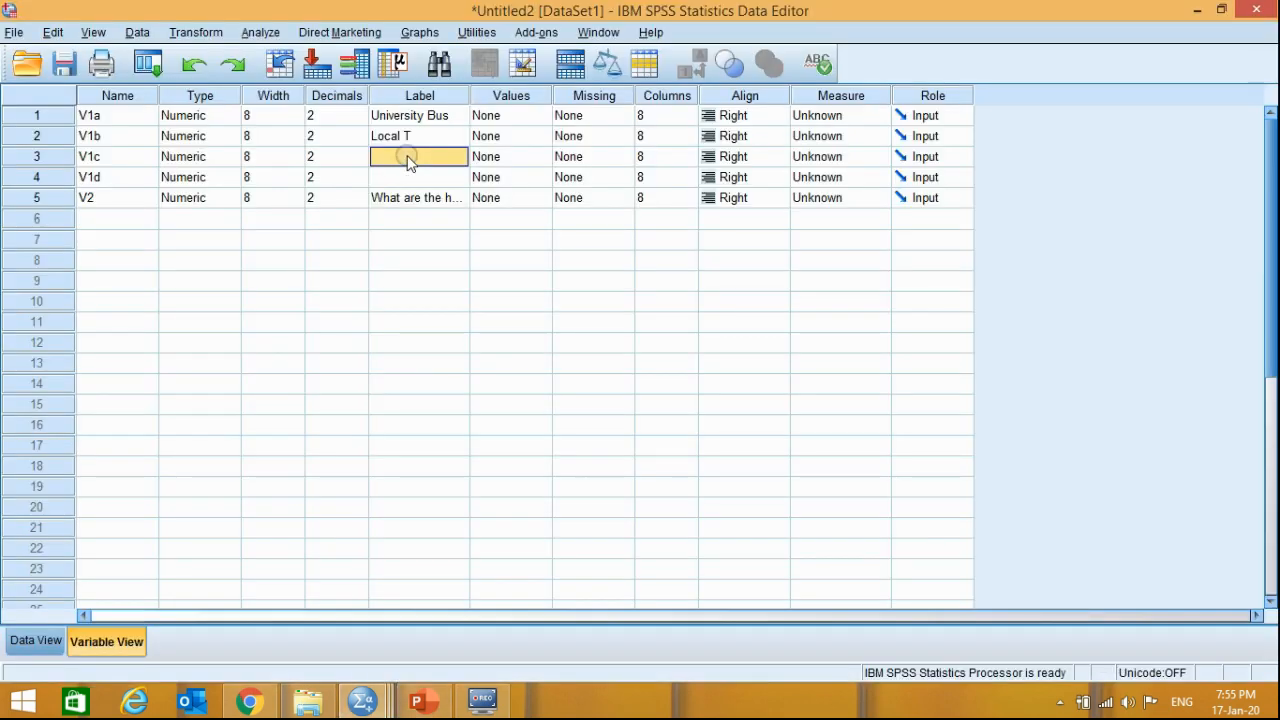
type("Owq")
- Check the fourth answer option of Q 1 in the PowerPoint slide and label V1d as Taxi in SPSS
key("alt+Tab")
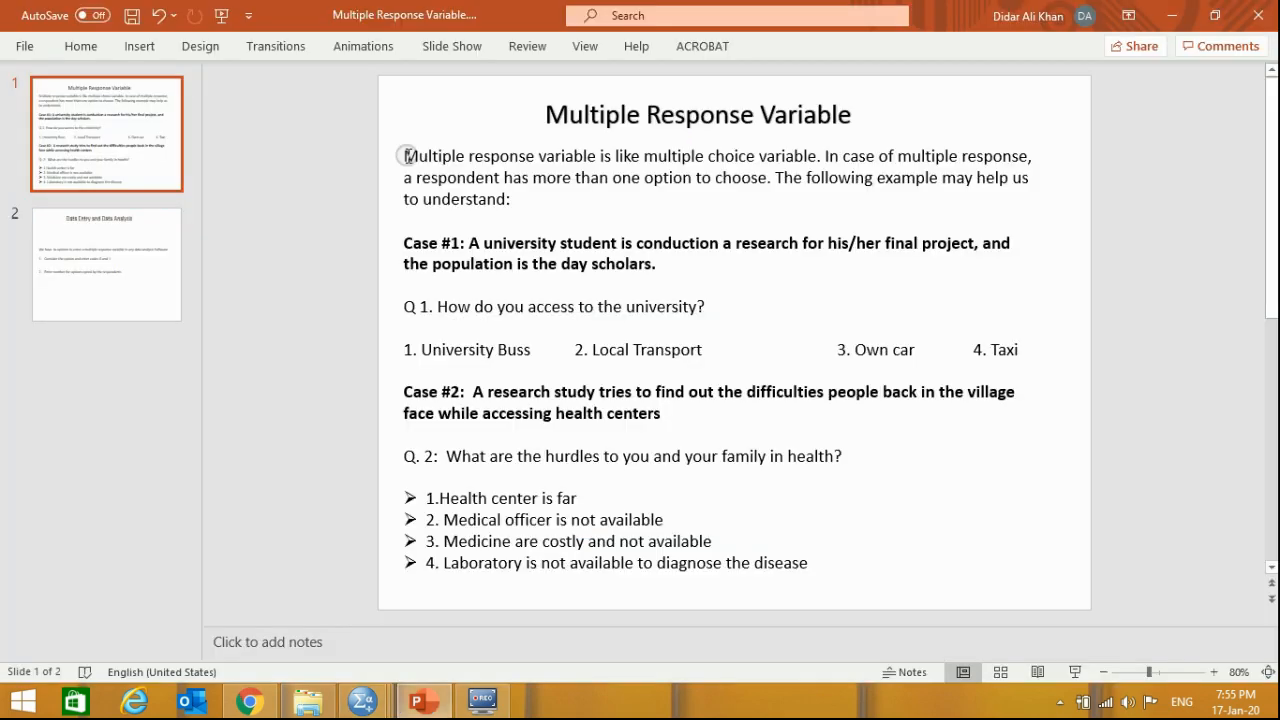
key("alt+Tab")
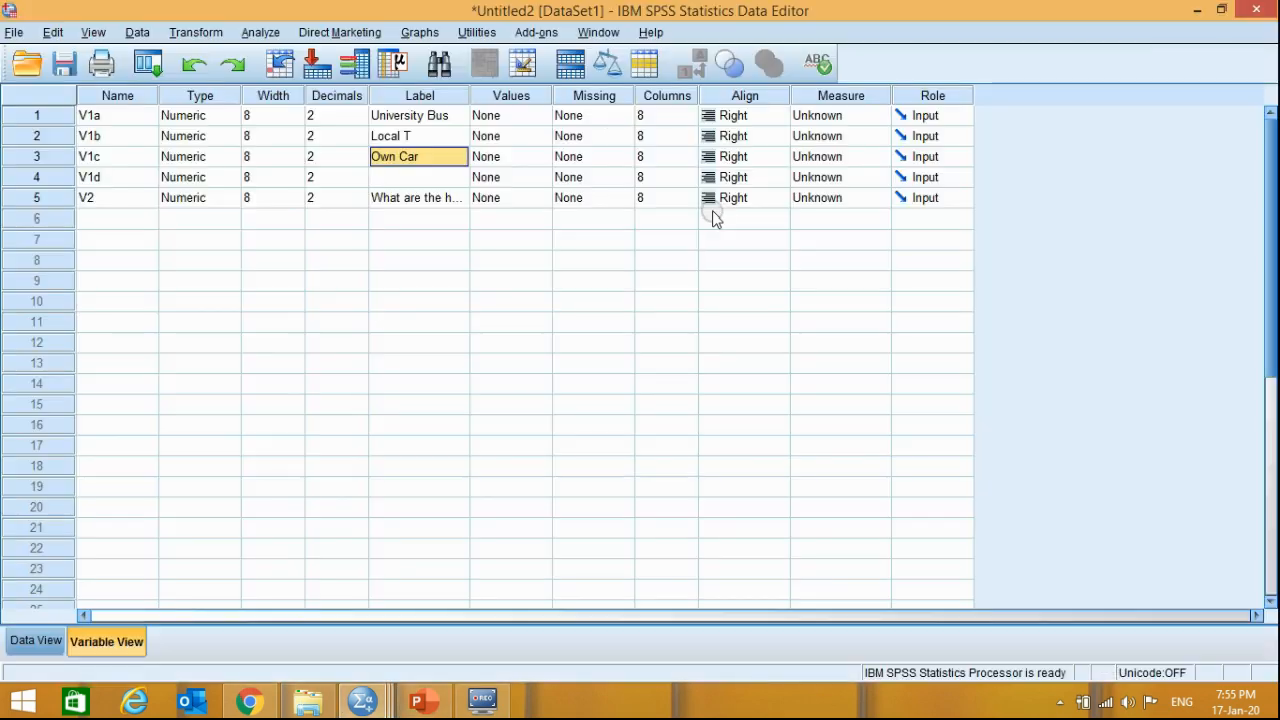
left_click(415, 178)
type("RT")
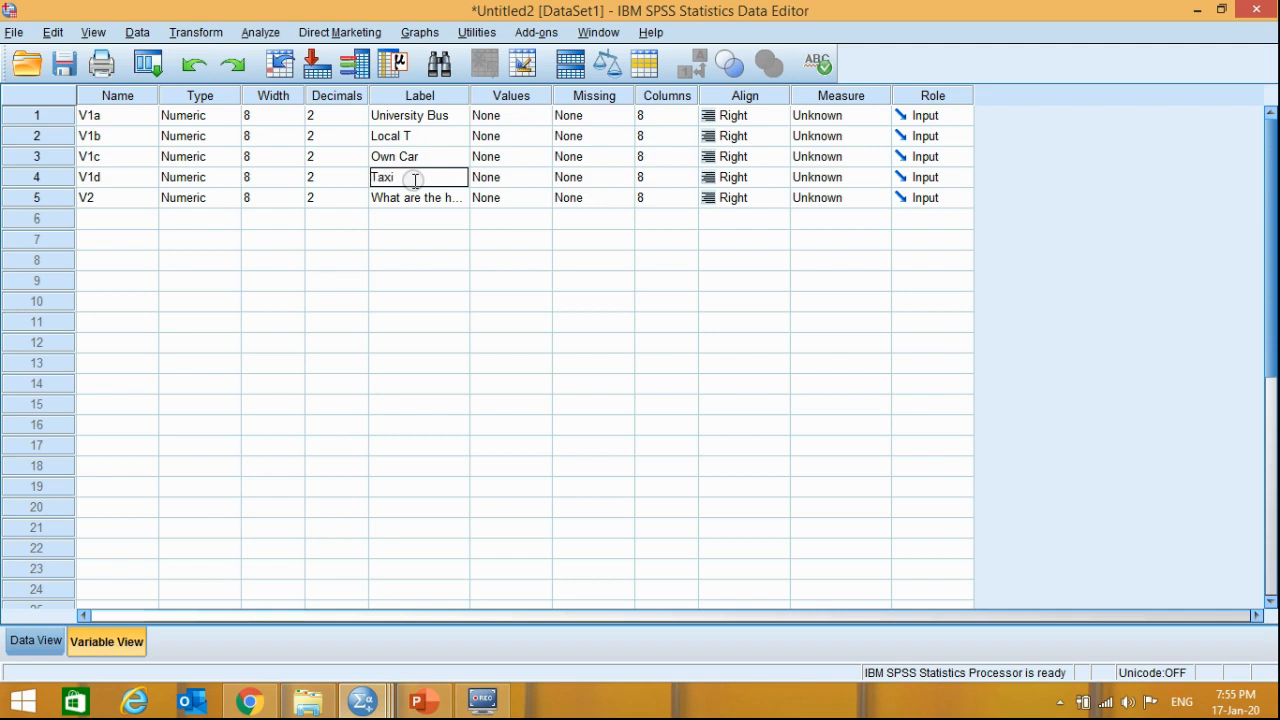
left_click(412, 240)
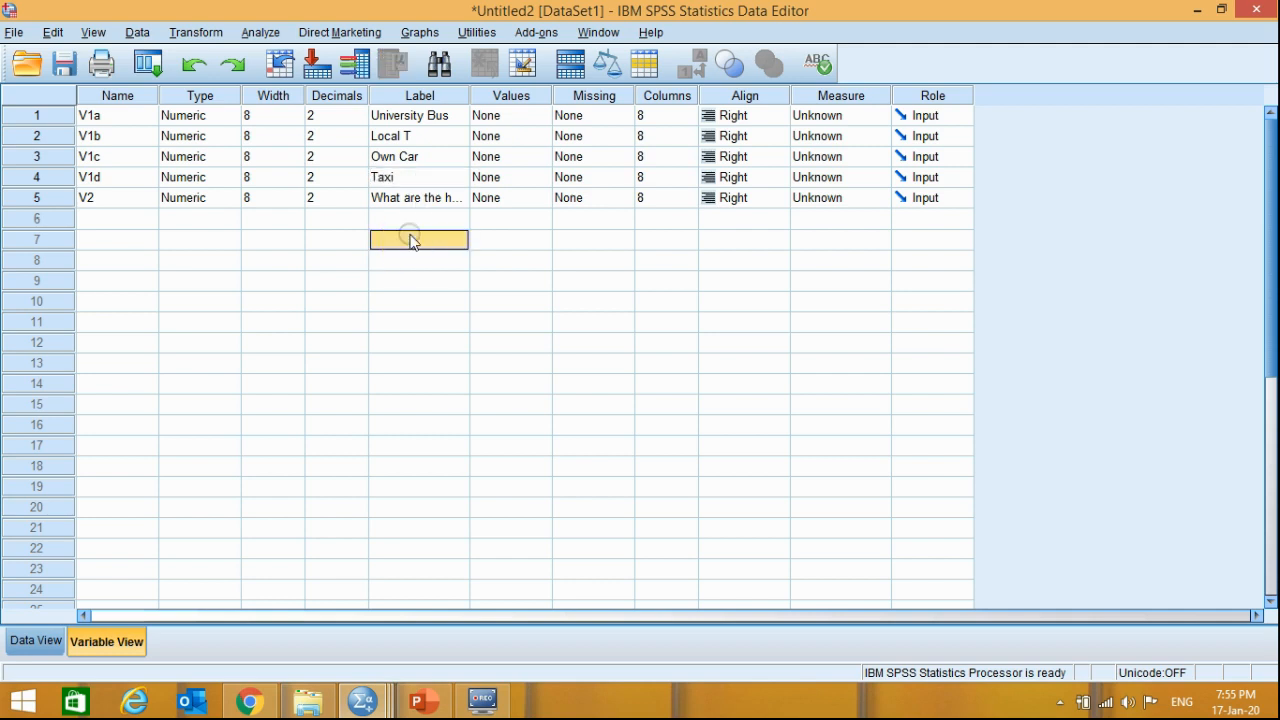
- Compare the labels in the variable definitions with the entered data, and select the first V2 cell in the data grid
left_click(413, 117)
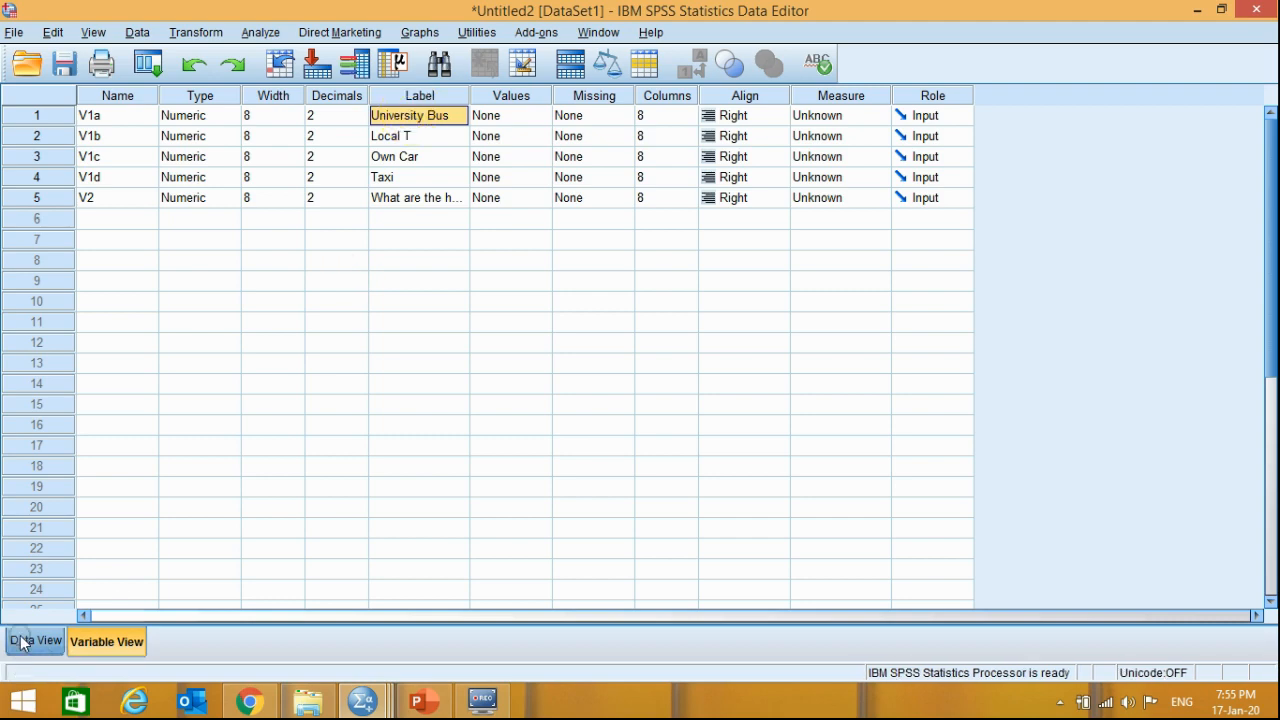
left_click(28, 641)
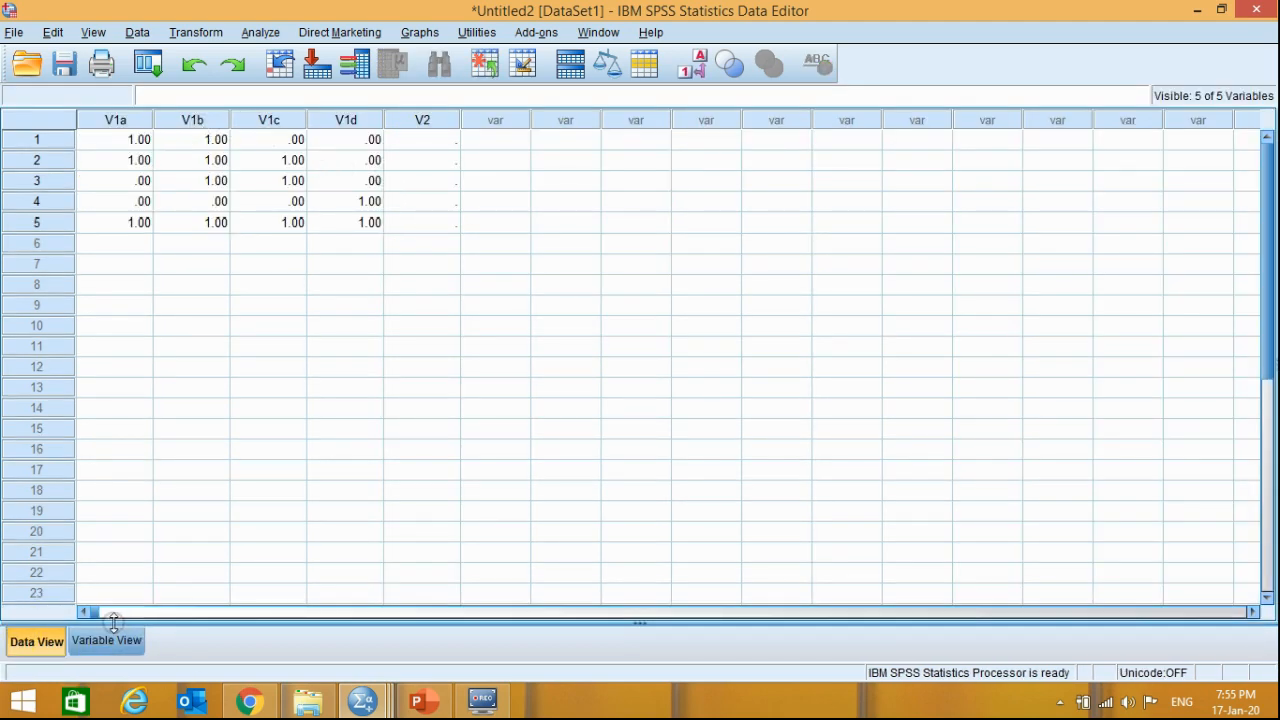
left_click(107, 640)
left_click(41, 638)
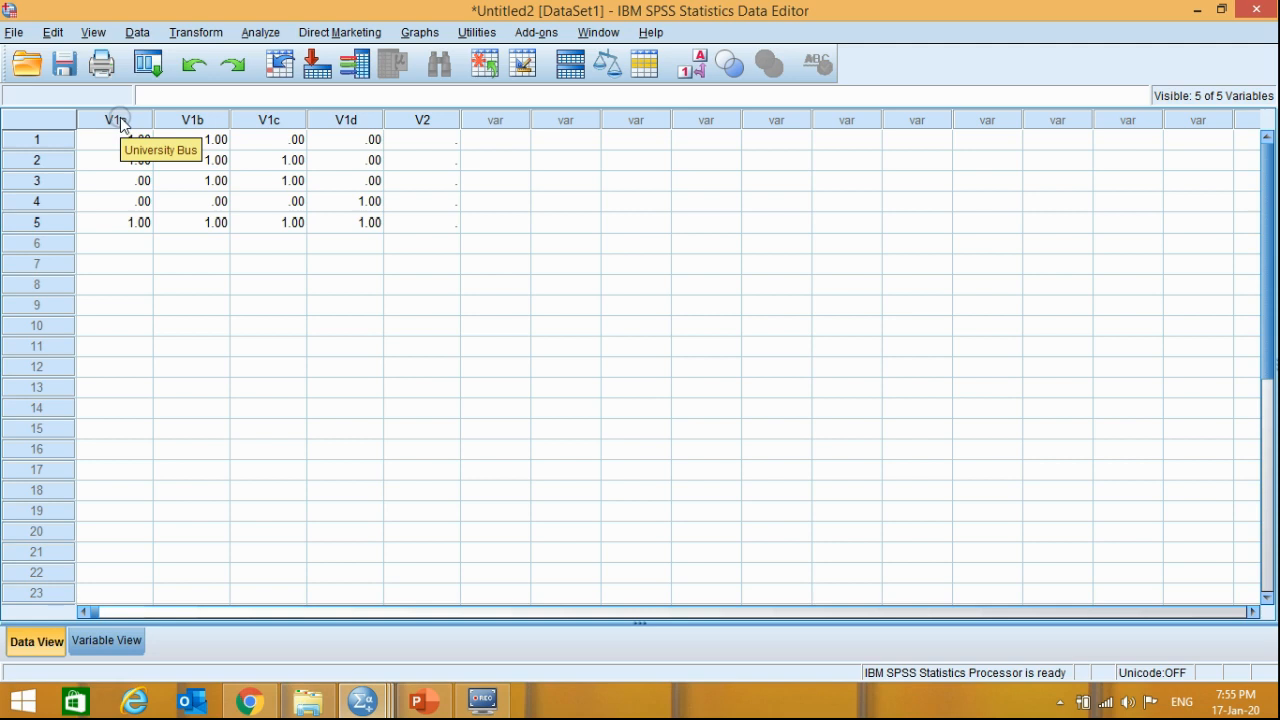
left_click(418, 142)
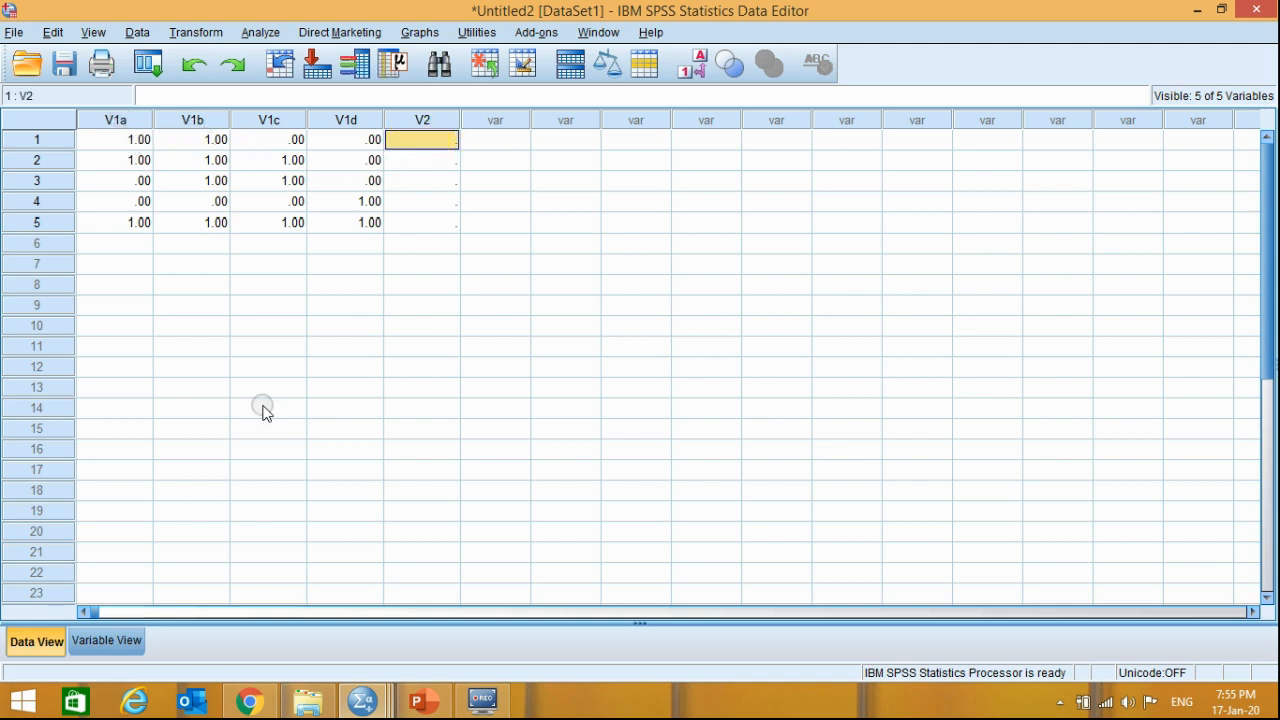
- Switch to PowerPoint and highlight "Enter number for options opted by the respondents" on the Data Entry and Data Analysis slide
left_click(420, 700)
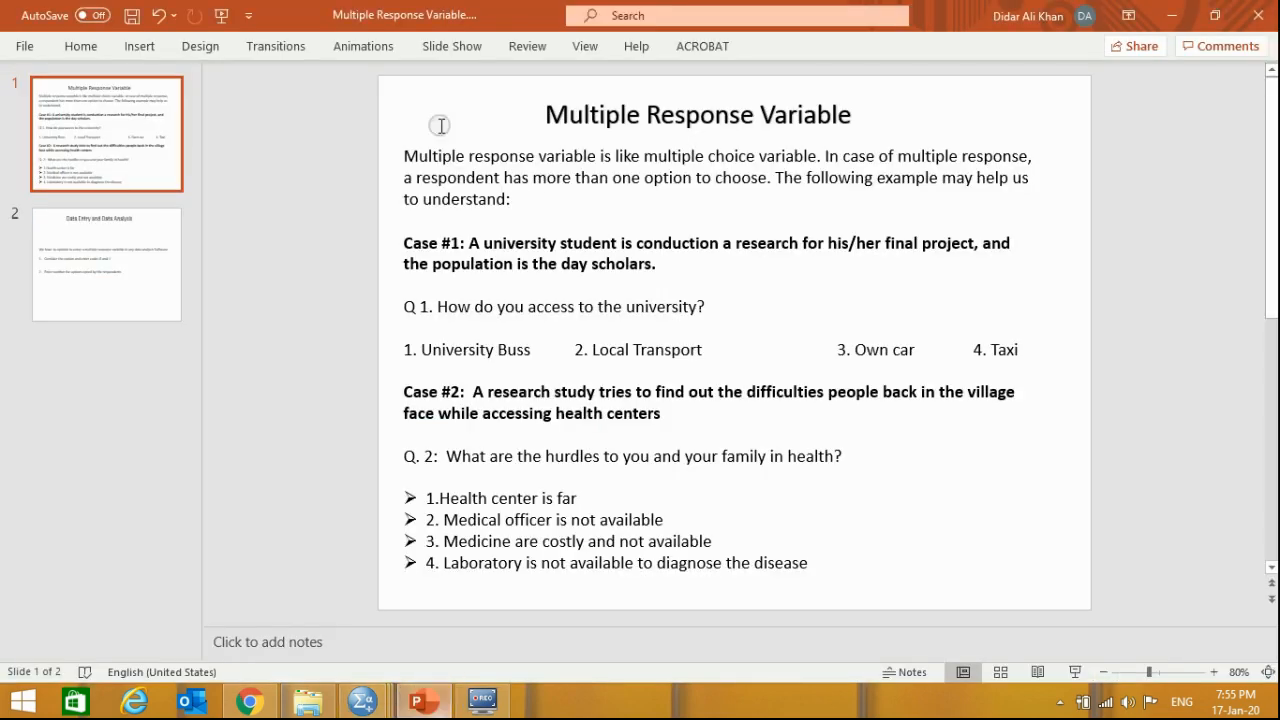
left_click(60, 277)
left_click_drag(828, 370, 435, 371)
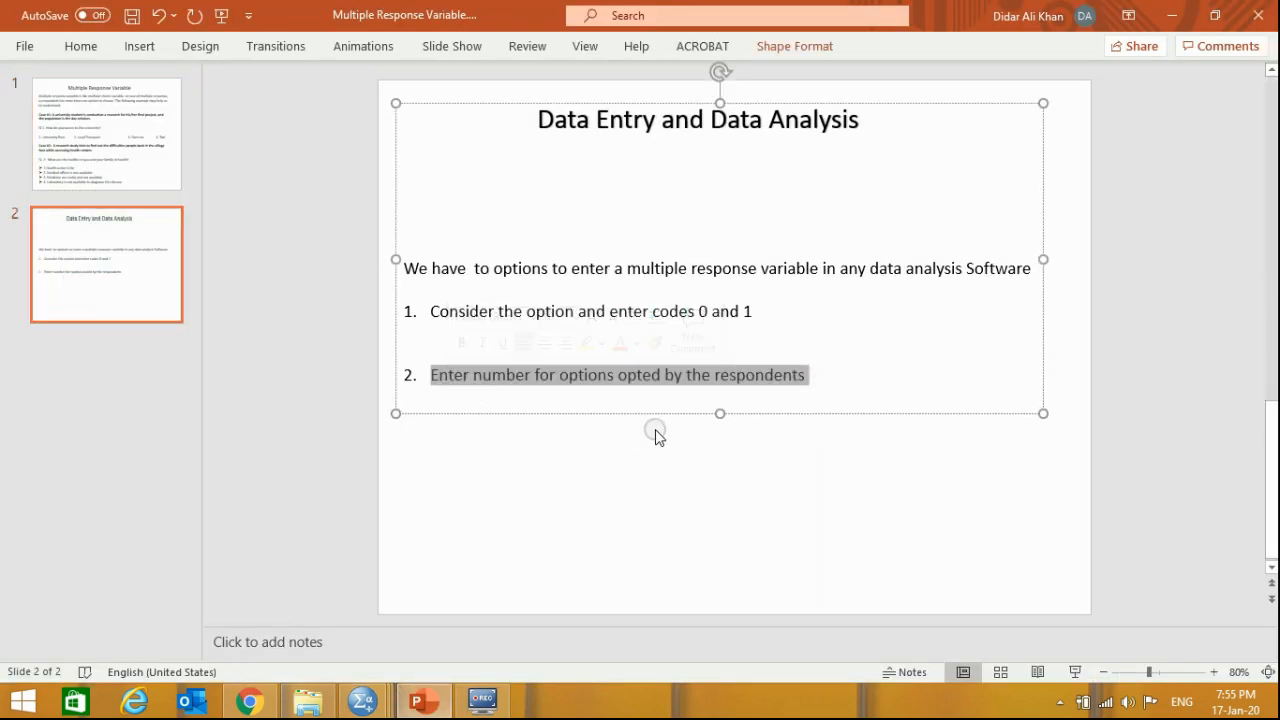
- Switch to SPSS and enter the option numbers 12, 123 and 23 for V2 in rows 1 to 3
key("alt+Tab")
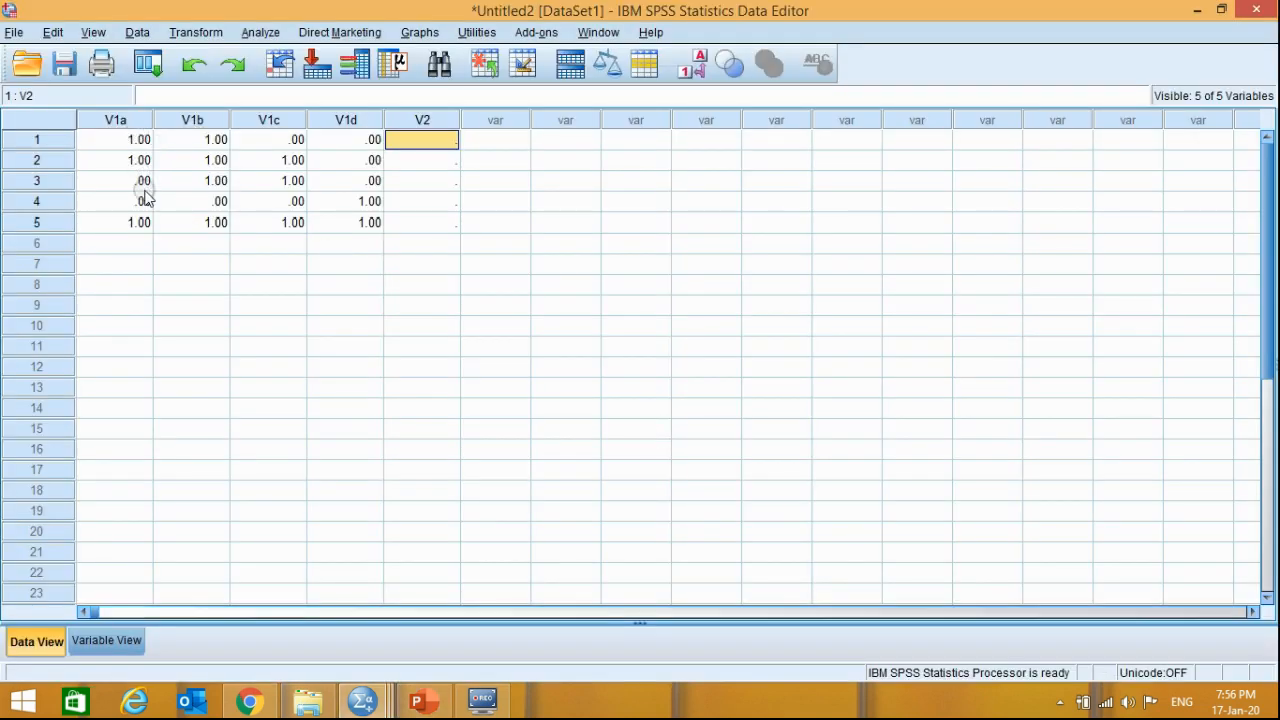
left_click(422, 119)
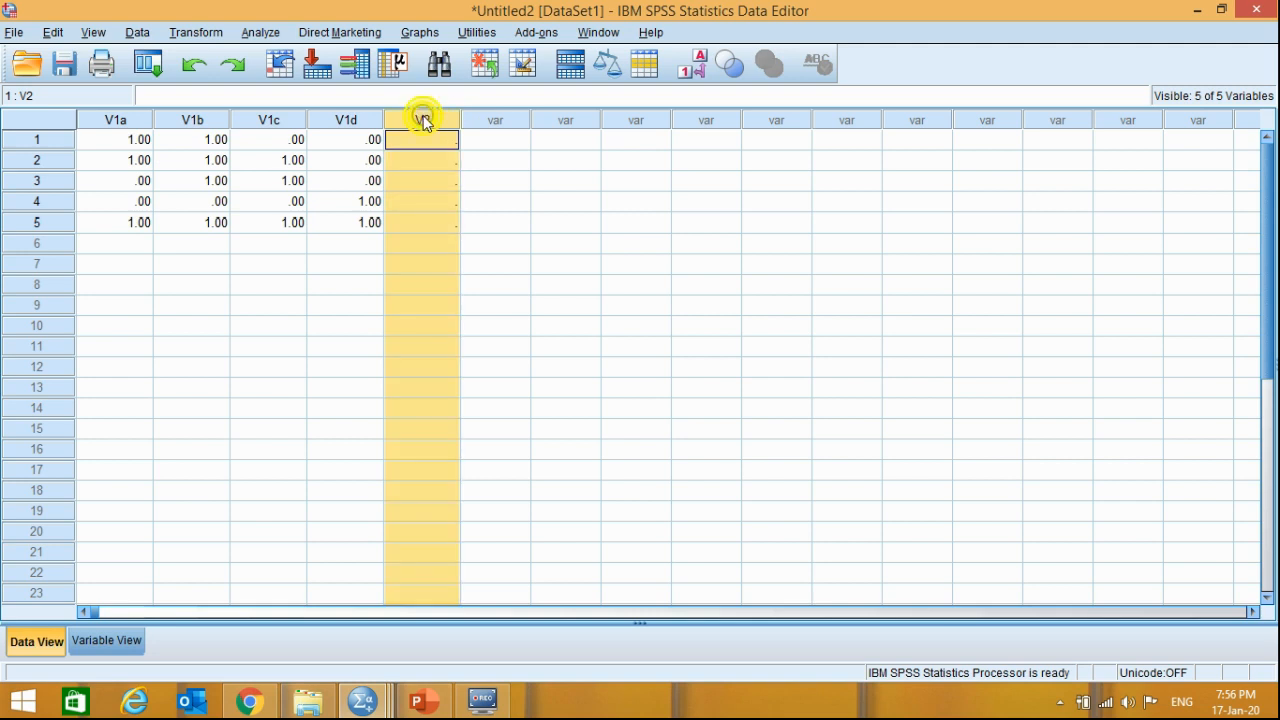
left_click(425, 141)
left_click(428, 159)
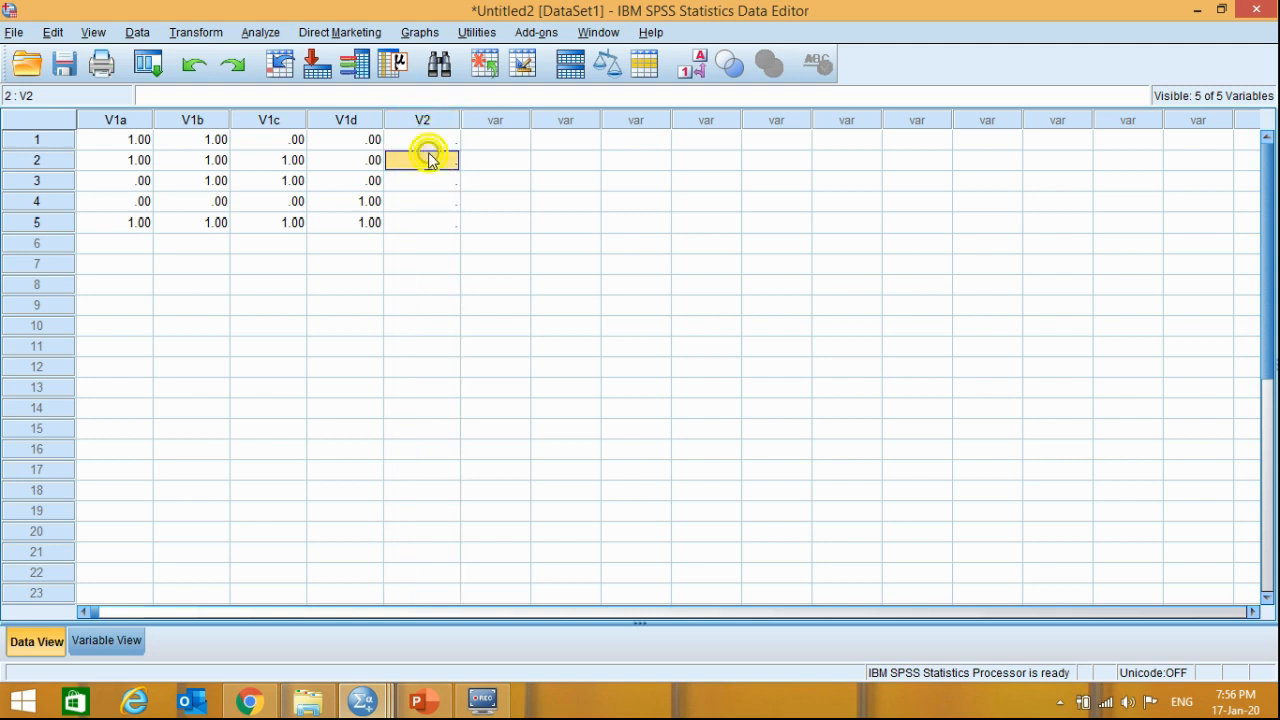
left_click(430, 178)
left_click(435, 201)
left_click(437, 222)
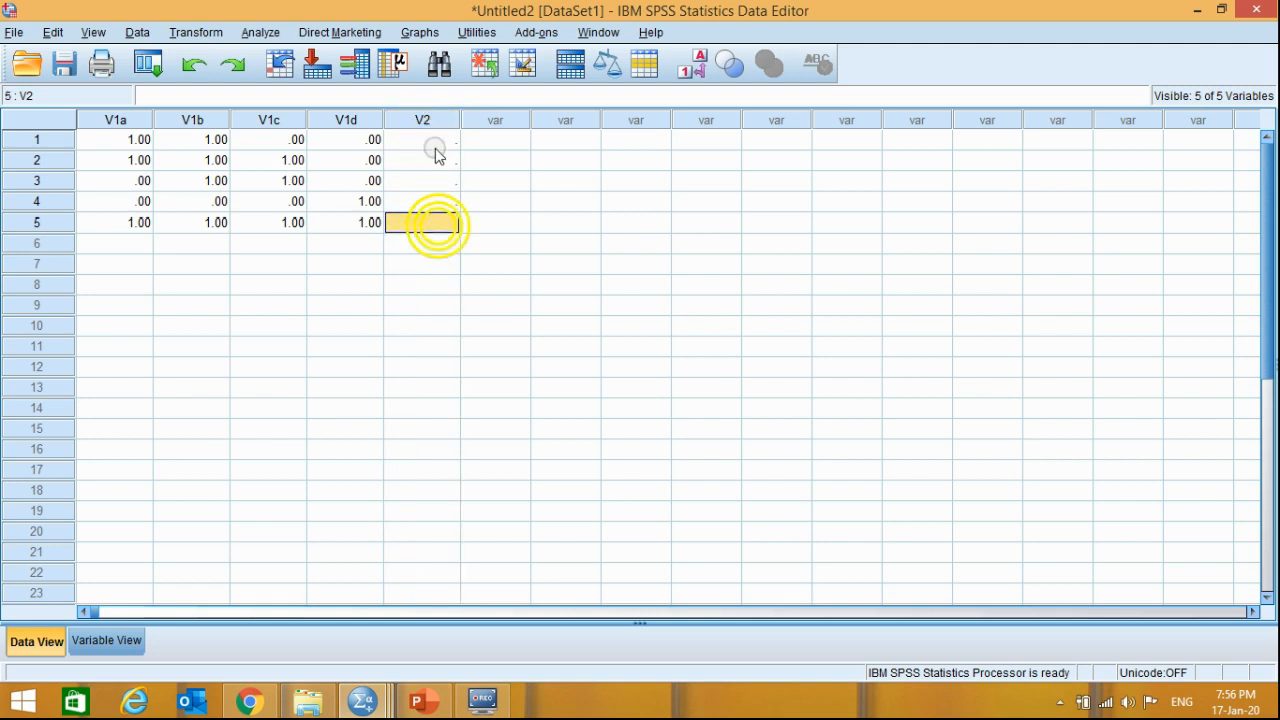
left_click(432, 142)
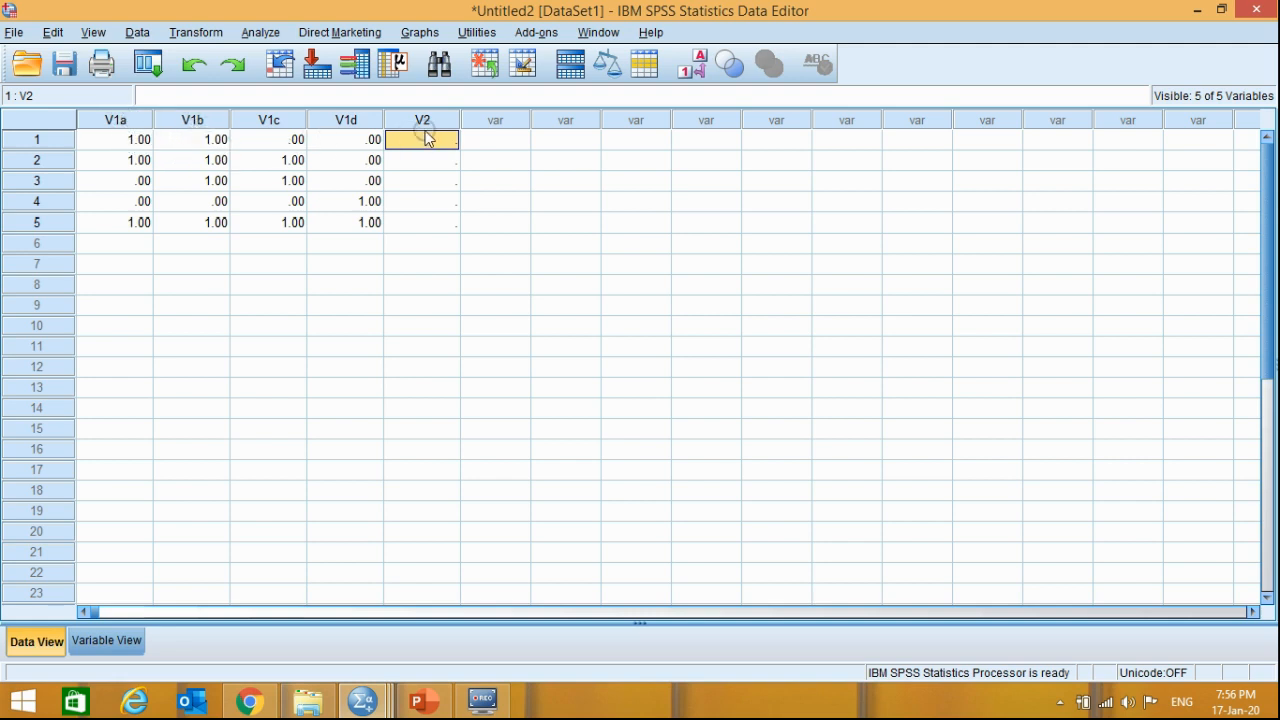
type("12")
left_click(429, 165)
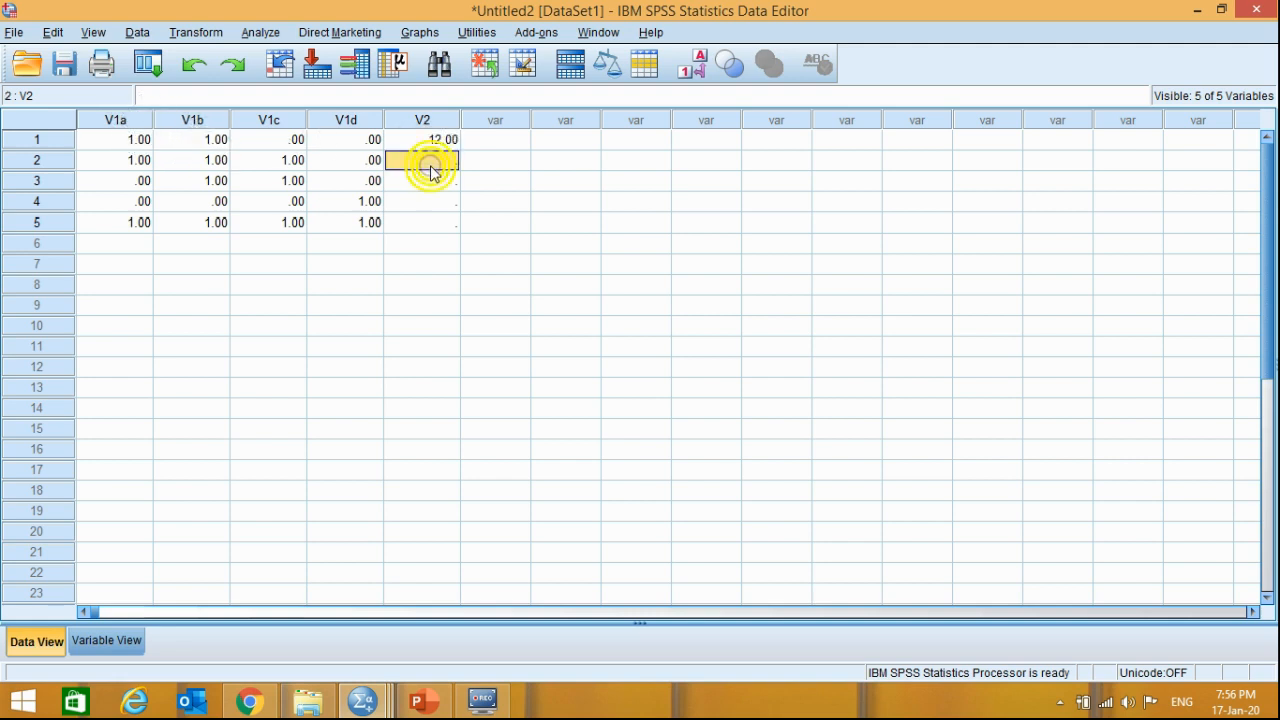
type("123")
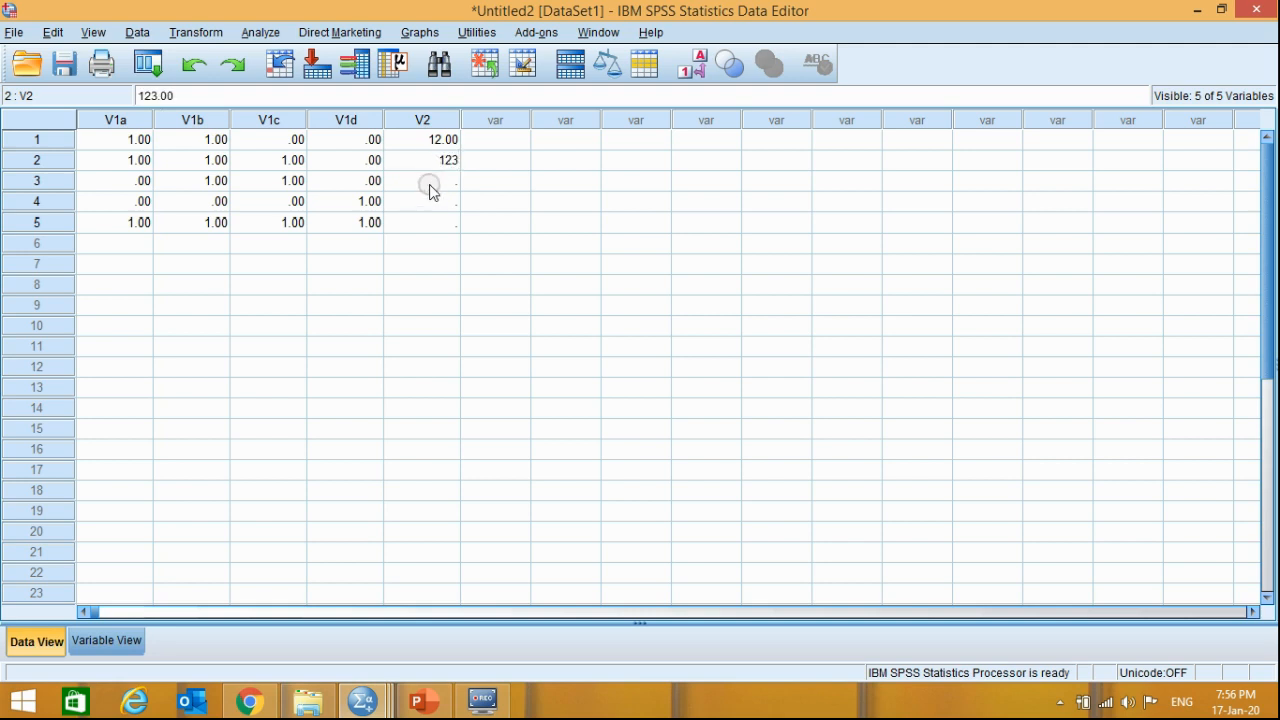
left_click(430, 183)
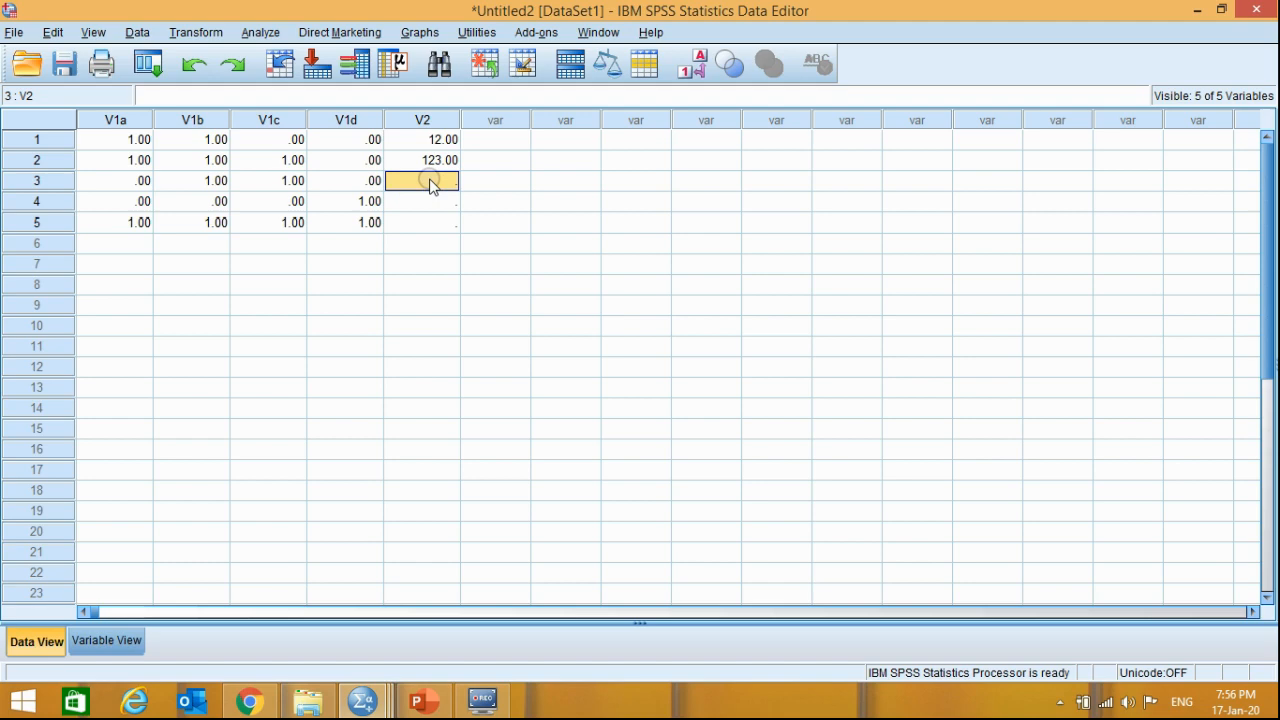
type("23")
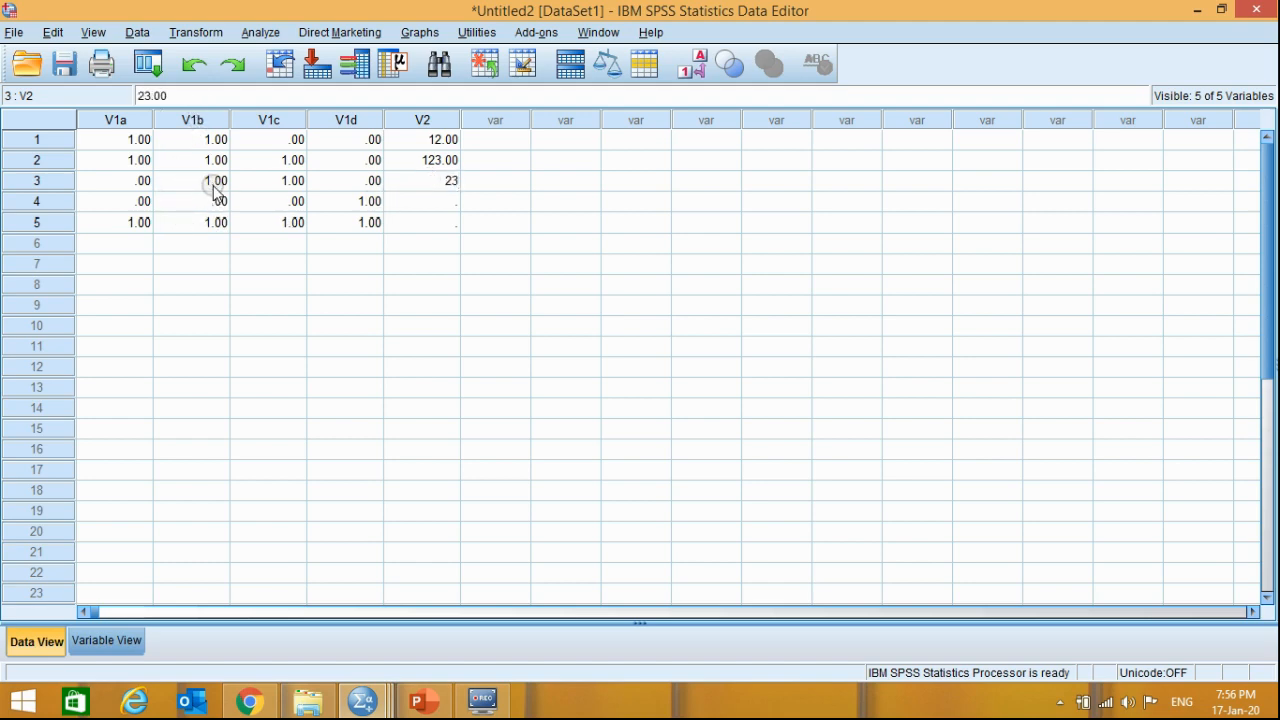
- Check the numbered answer options of Q 1 on the Multiple Response Variable slide in PowerPoint and return to SPSS
key("alt+Tab")
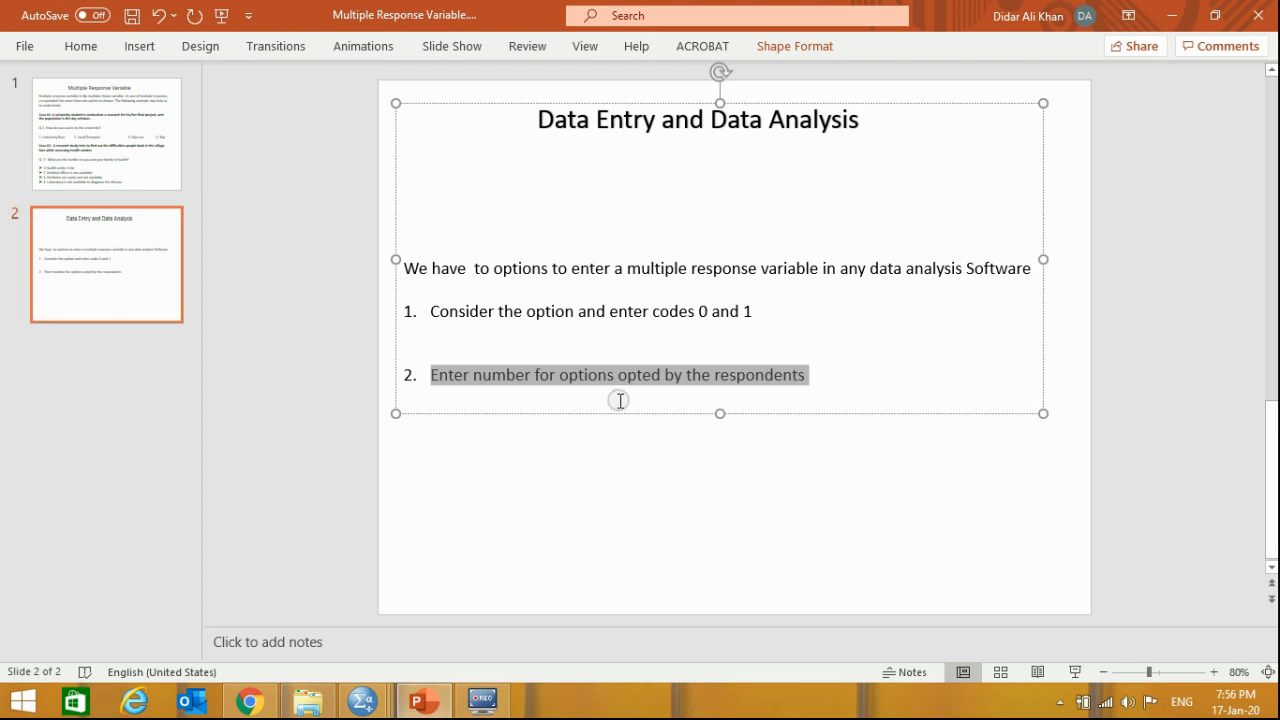
left_click(76, 157)
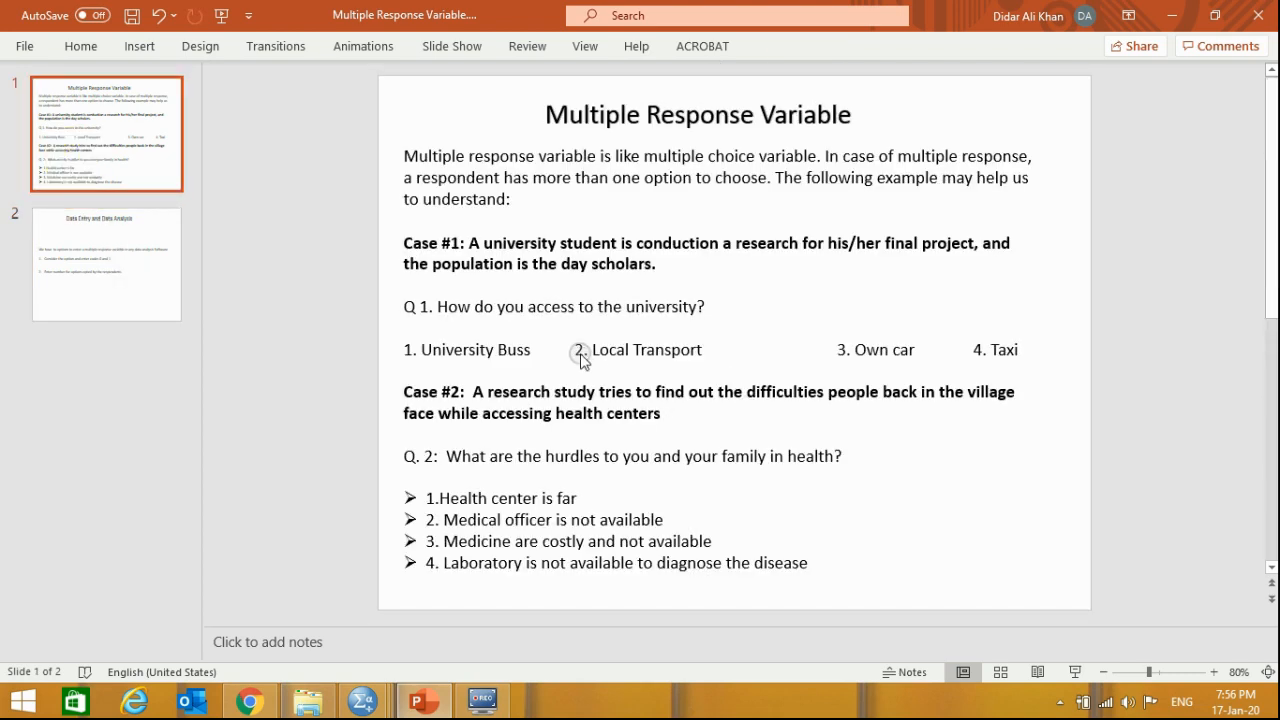
key("alt+Tab")
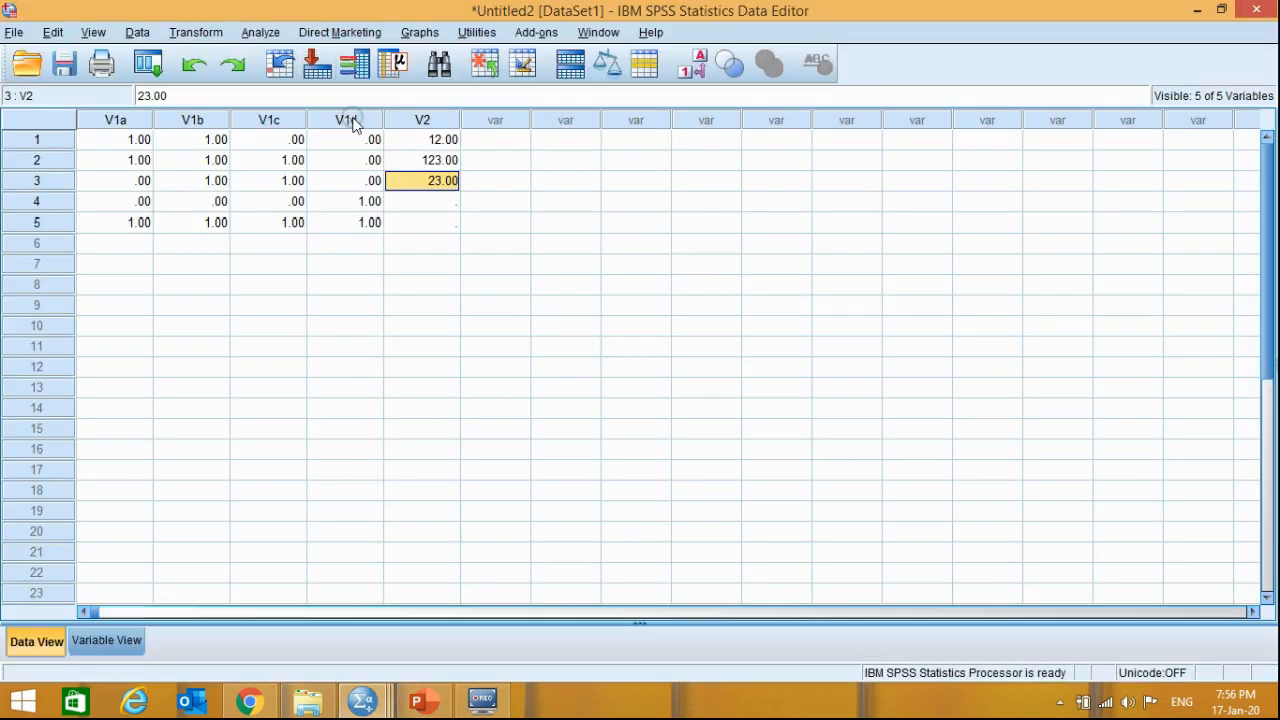
key("alt+Tab")
key("alt+Tab")
- Enter 1 for V2 in row 4 and 1234 in row 5
left_click(437, 202)
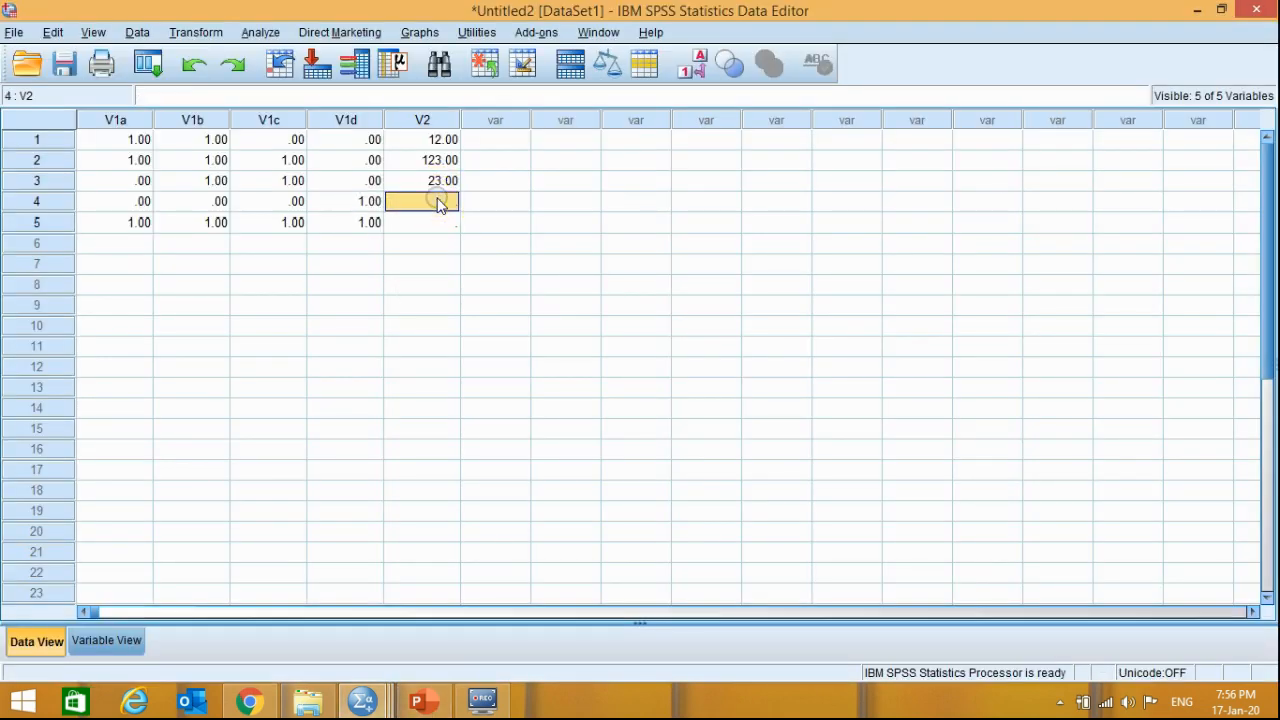
type("1")
left_click(428, 226)
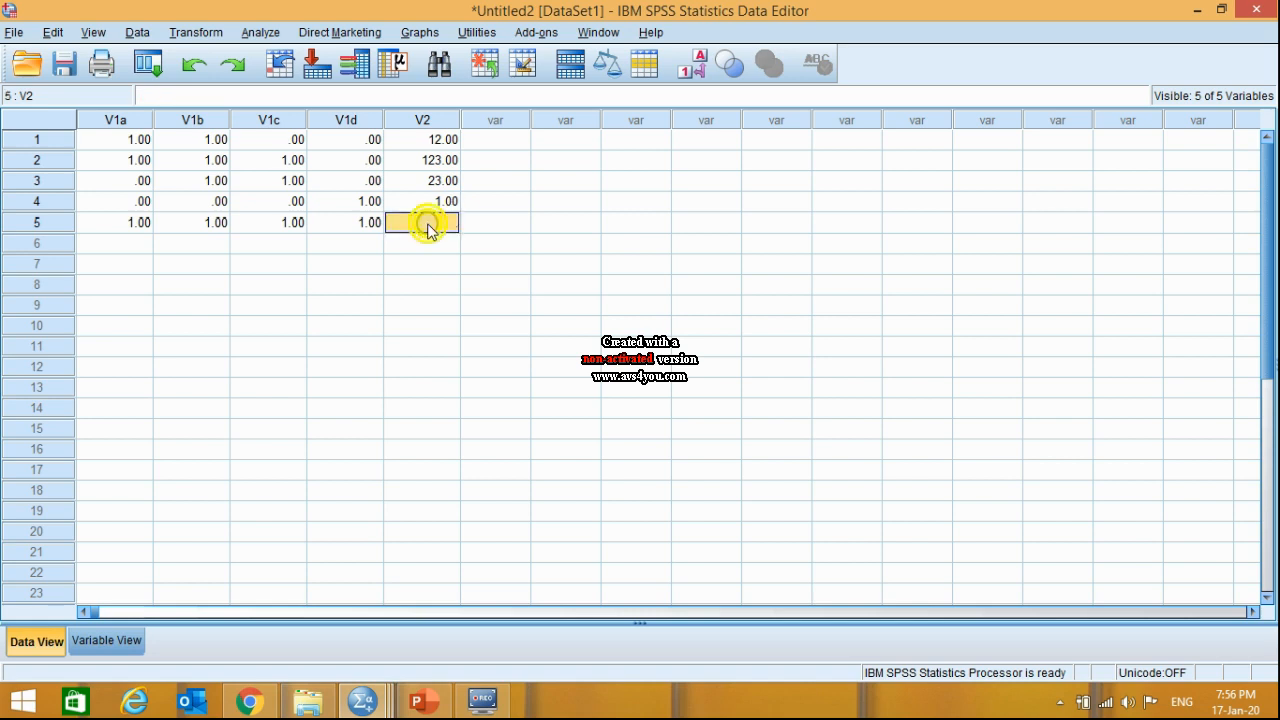
type("1234")
left_click(566, 280)
- Compare the option numbers entered for V2 with the 0/1 entries of V1a to V1d in rows 1 to 5
left_click_drag(437, 140, 440, 232)
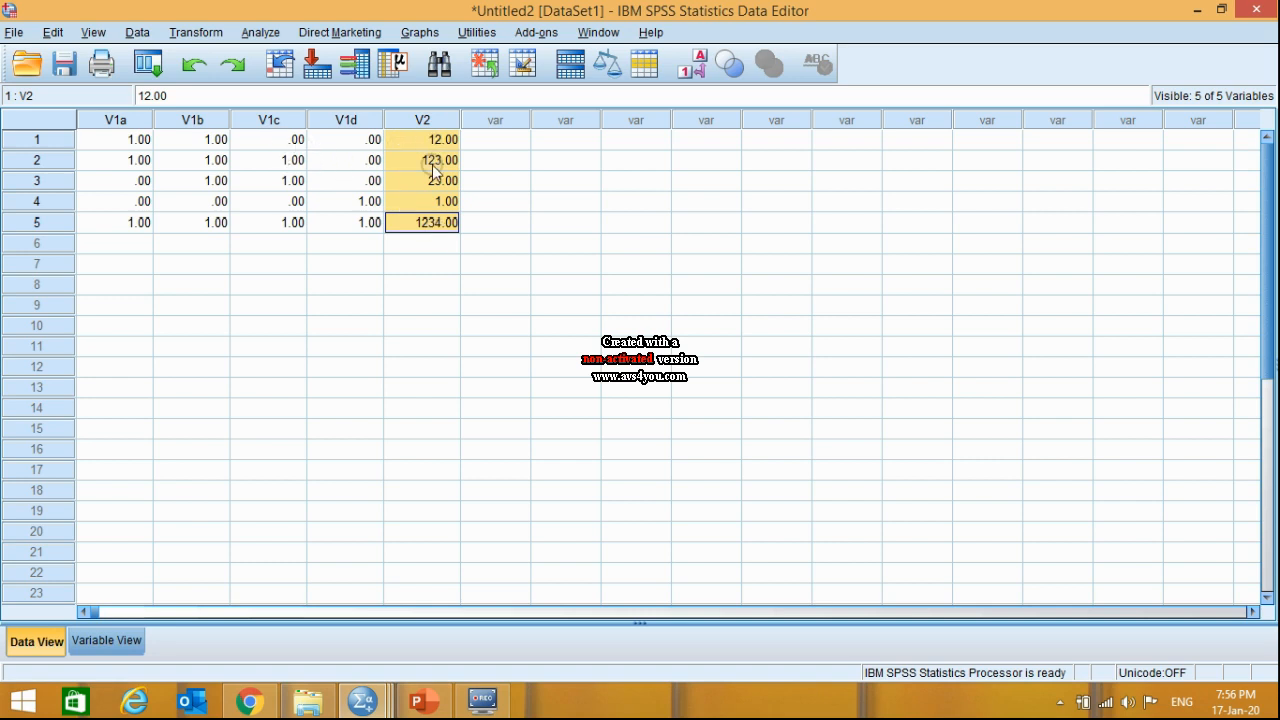
left_click_drag(120, 140, 357, 223)
left_click(470, 285)
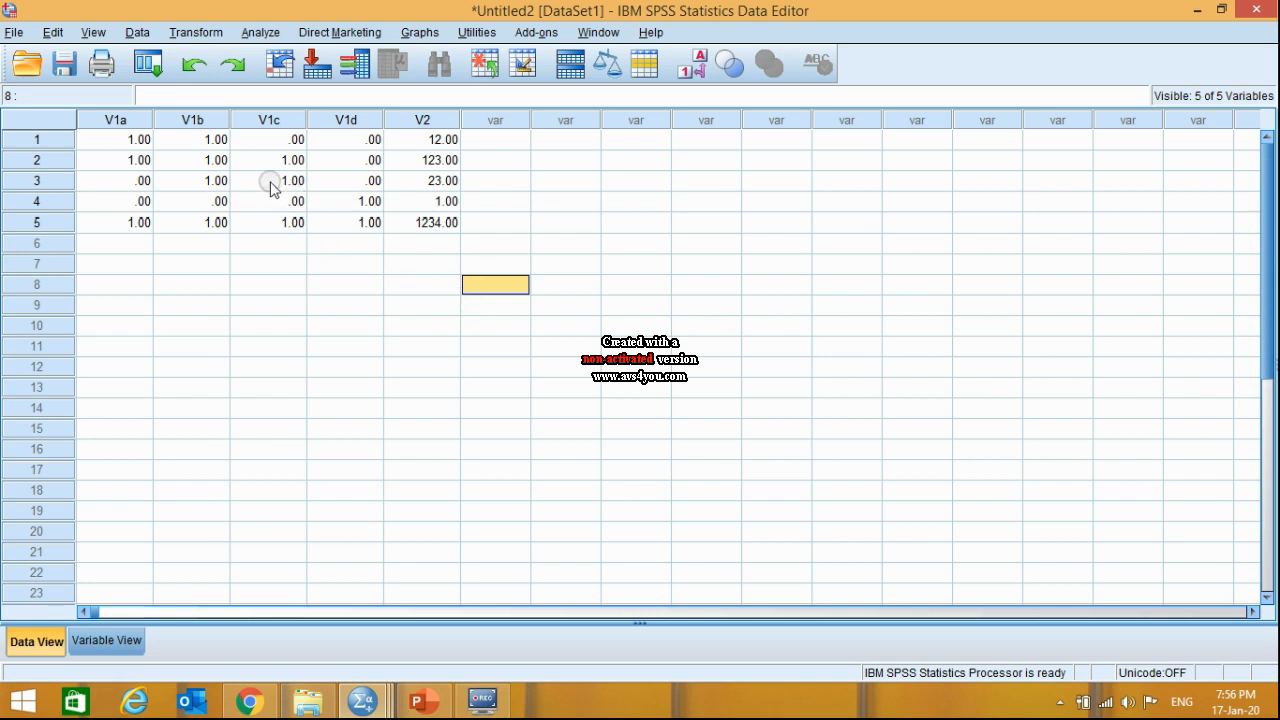
left_click(112, 122)
left_click(208, 264)
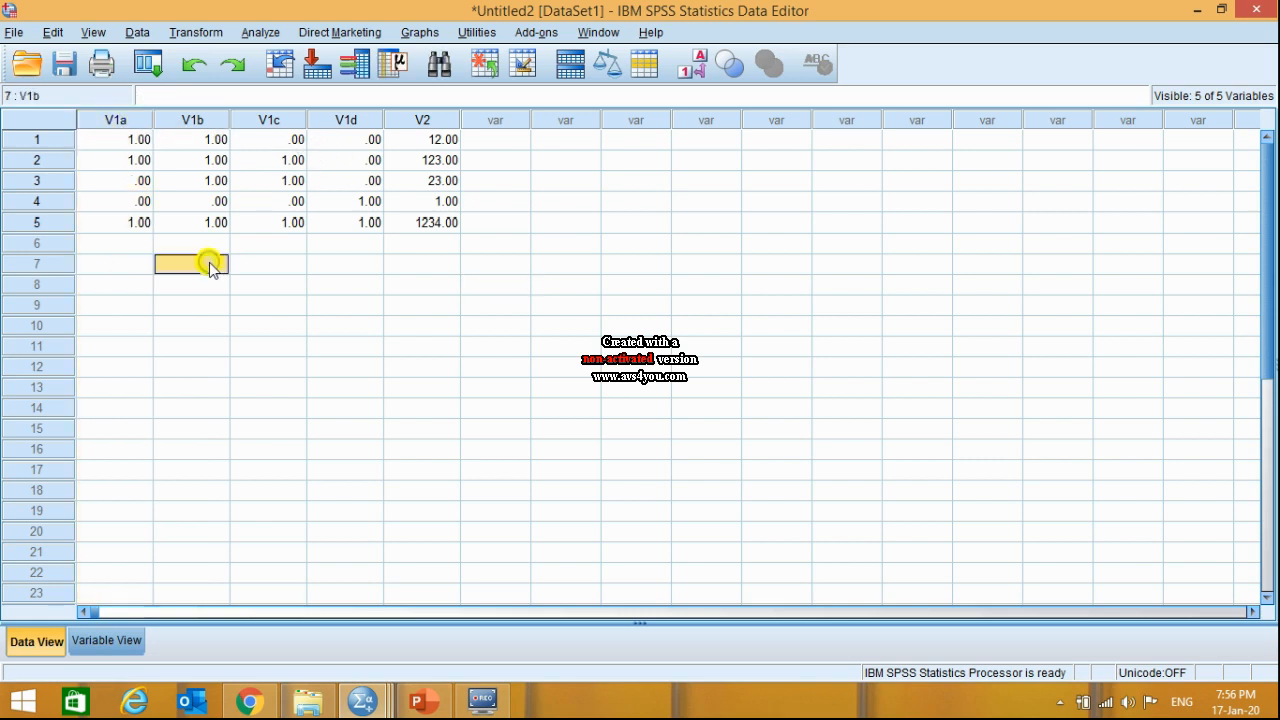
- Go through the V2 entries of all five respondents row by row to review the option-number coding
left_click(442, 140)
left_click(442, 180)
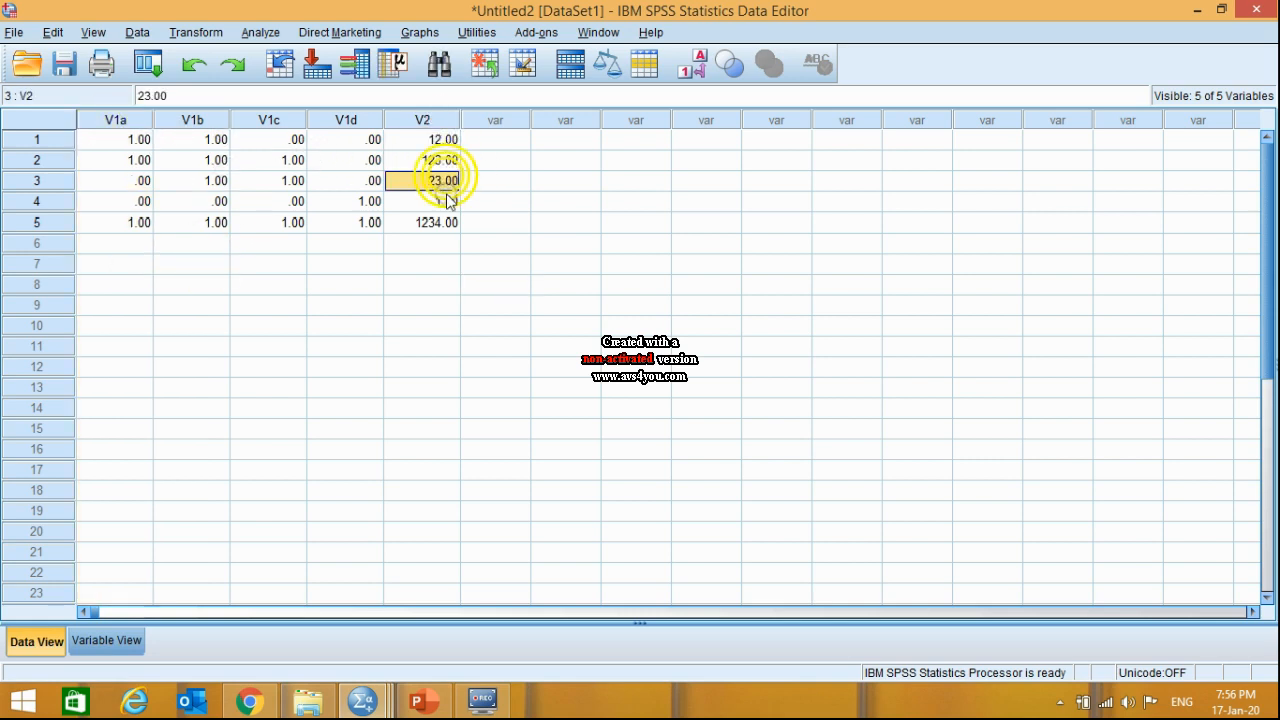
left_click(447, 221)
left_click(440, 201)
left_click(435, 180)
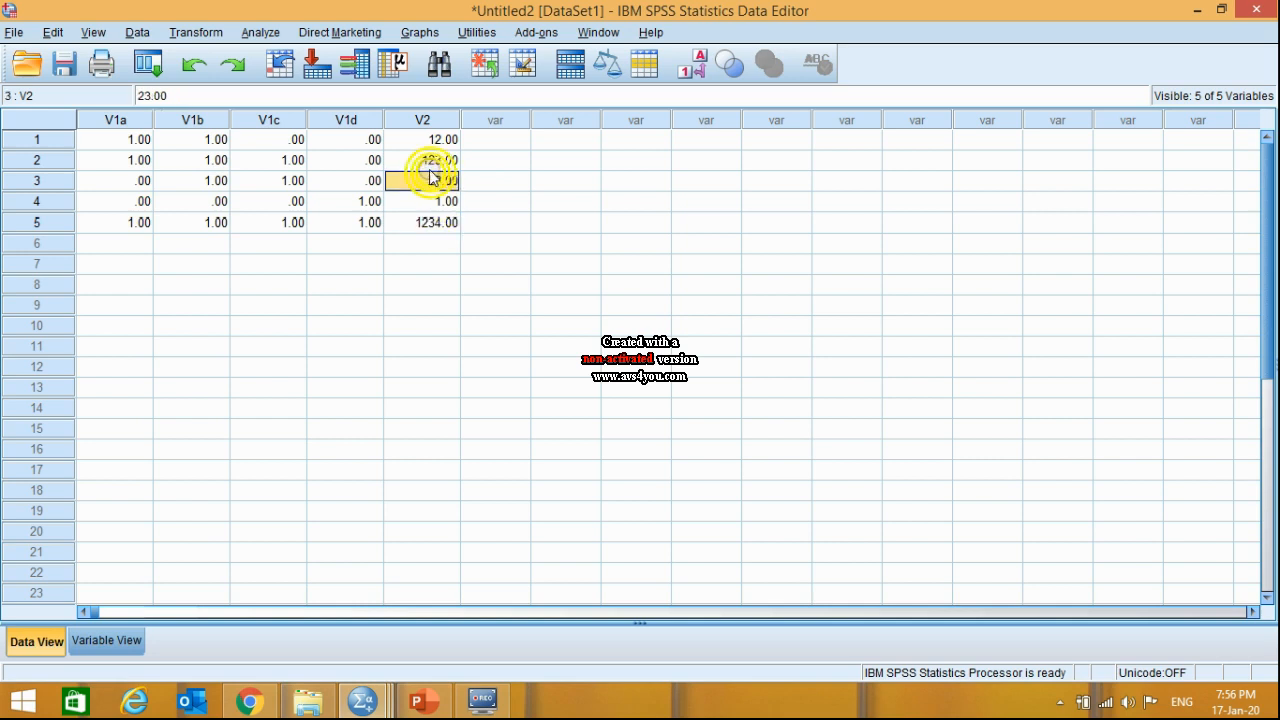
left_click(430, 158)
left_click(438, 140)
left_click(430, 158)
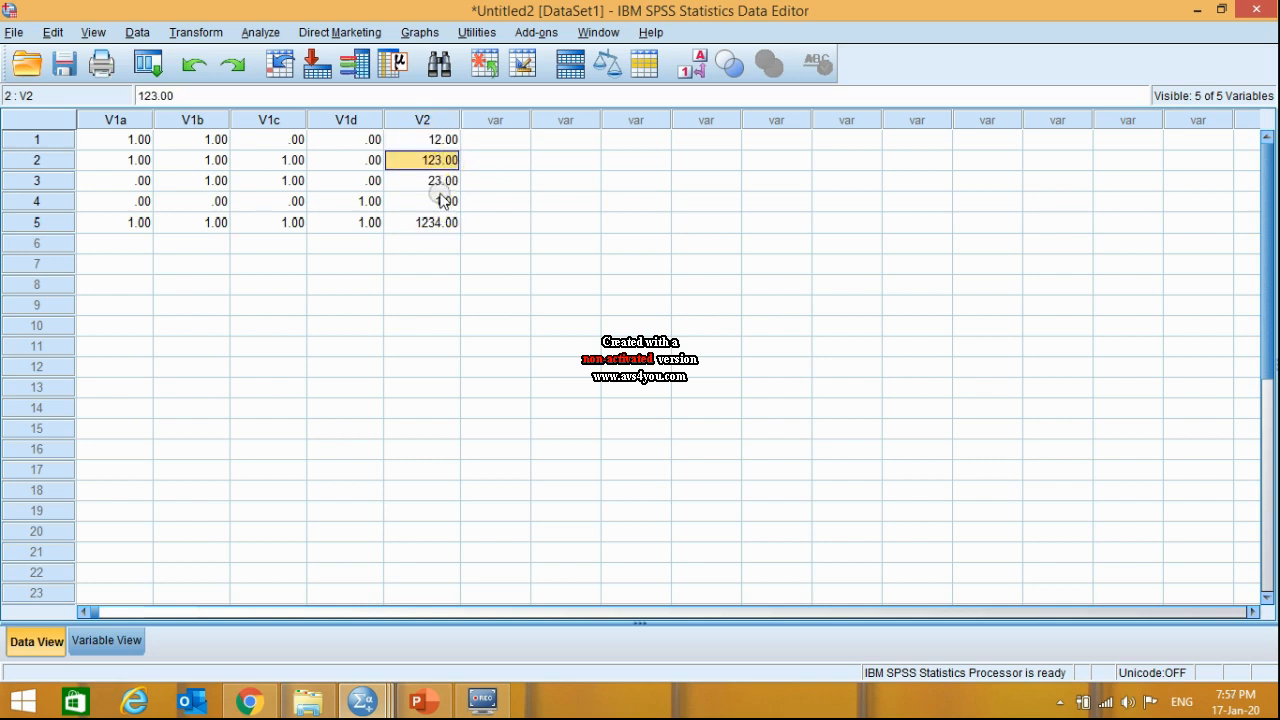
left_click(440, 184)
left_click(436, 201)
left_click(440, 222)
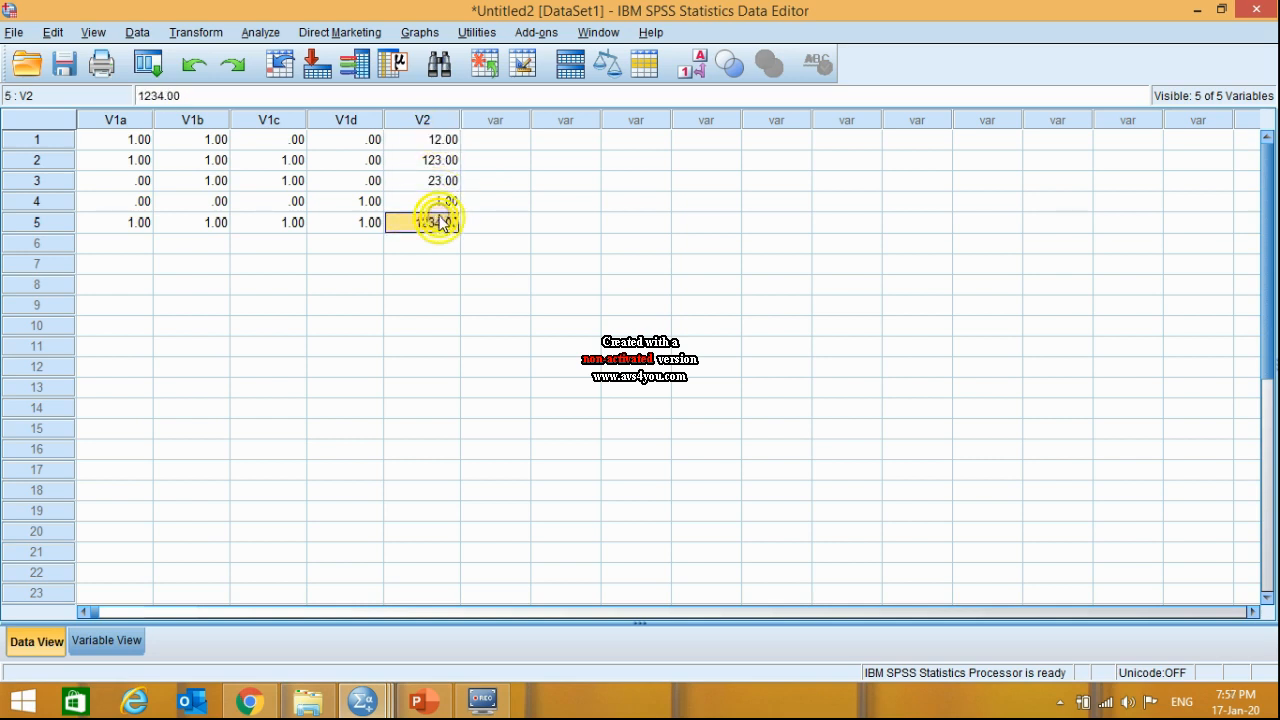
left_click(432, 140)
left_click(430, 158)
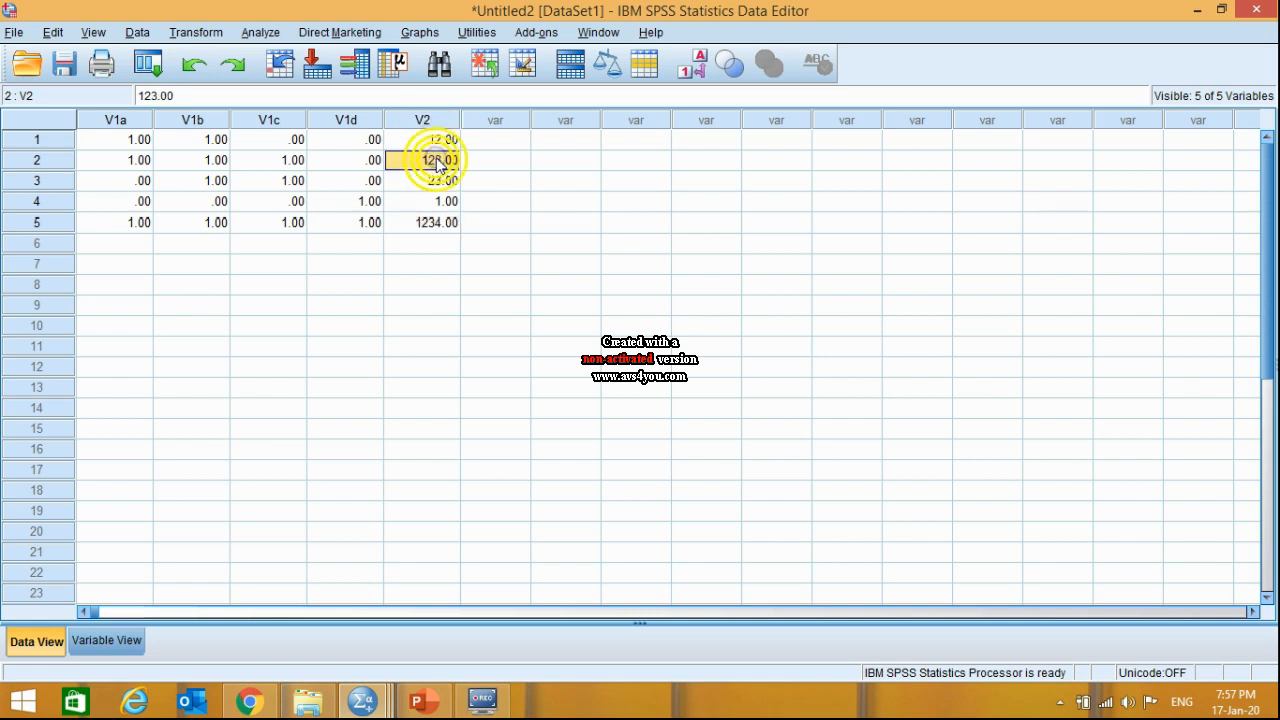
left_click(442, 180)
left_click(445, 201)
left_click(438, 222)
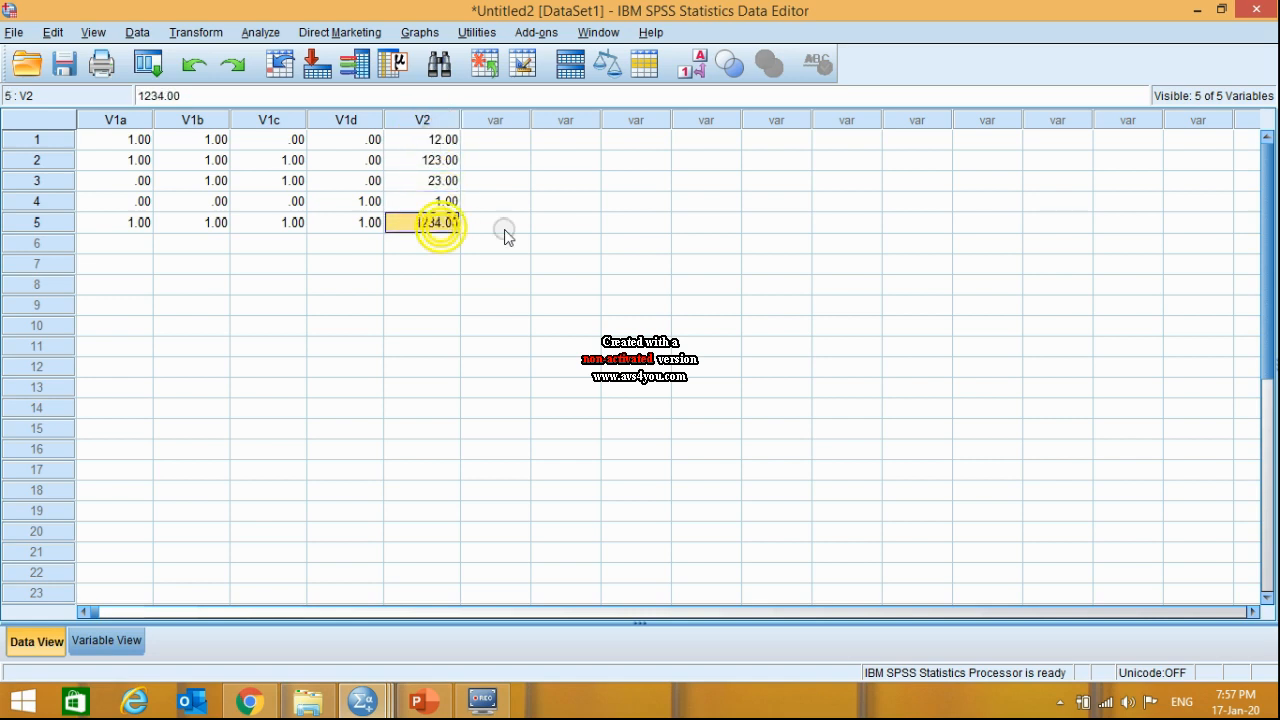
left_click(506, 228)
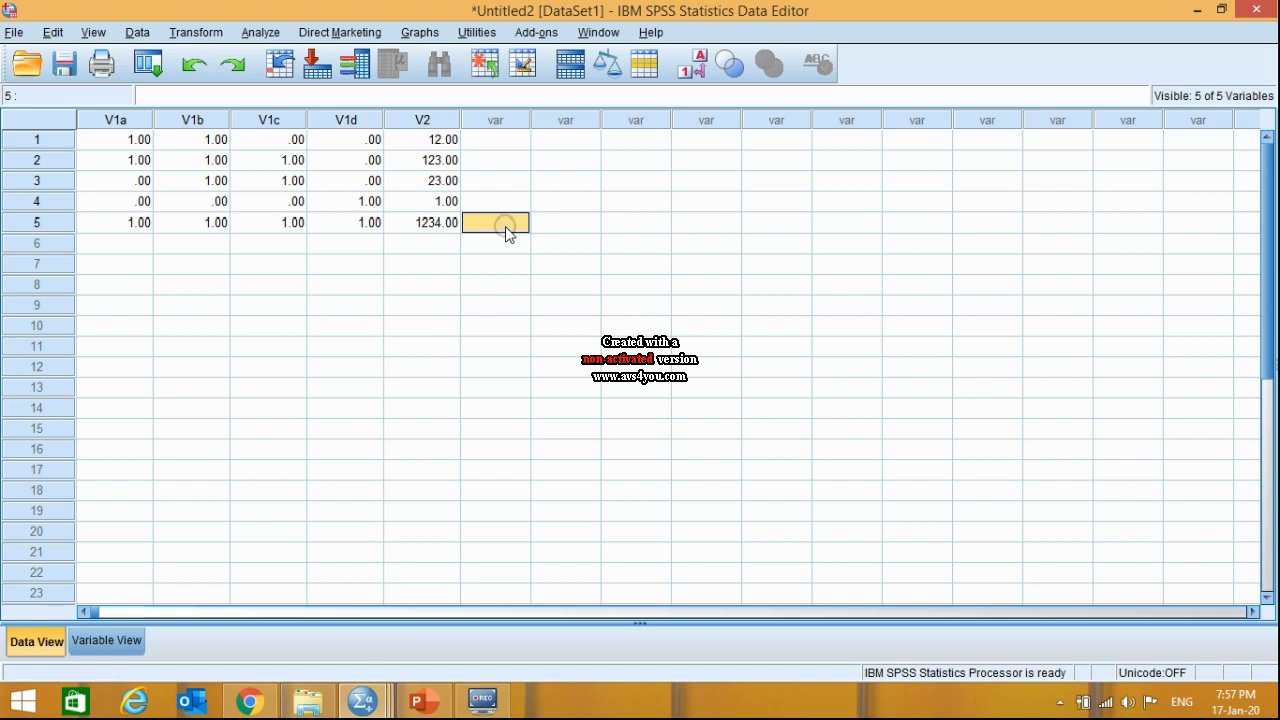
left_click(280, 162)
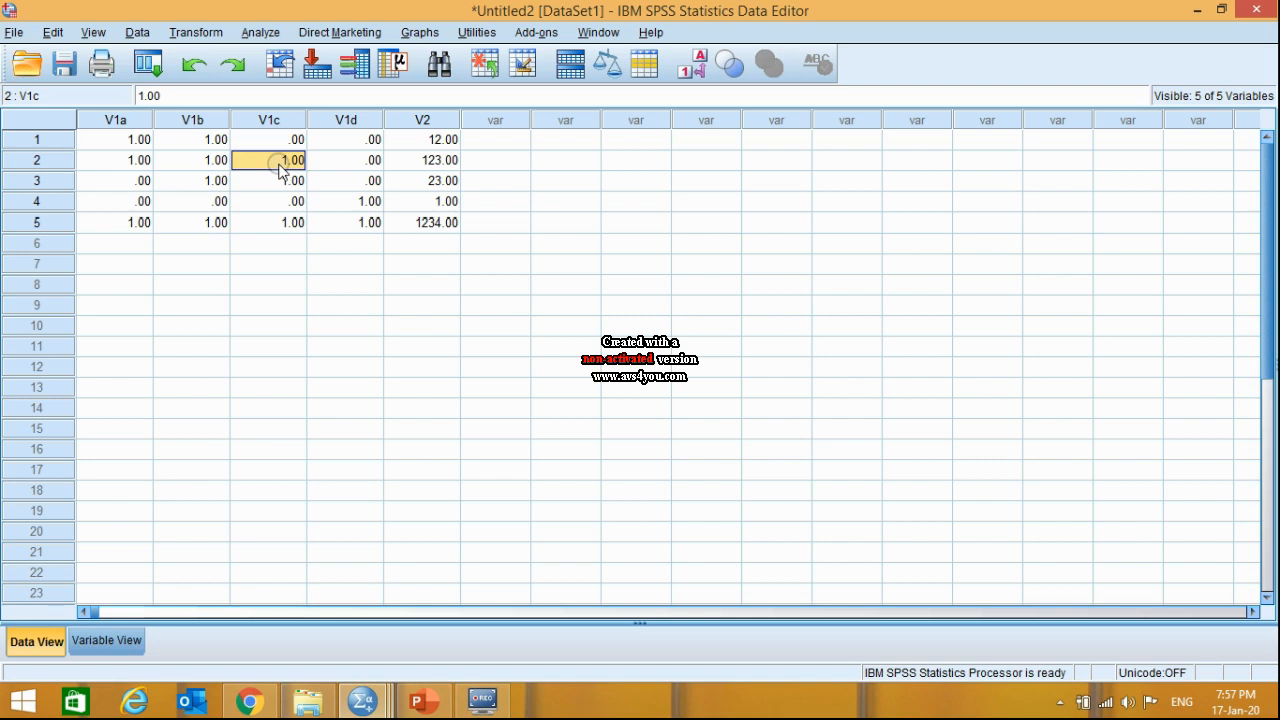
- Start defining a multiple response set and include University Bus, Local T, Own Car and Taxi (V1a to V1d) in it
left_click(255, 34)
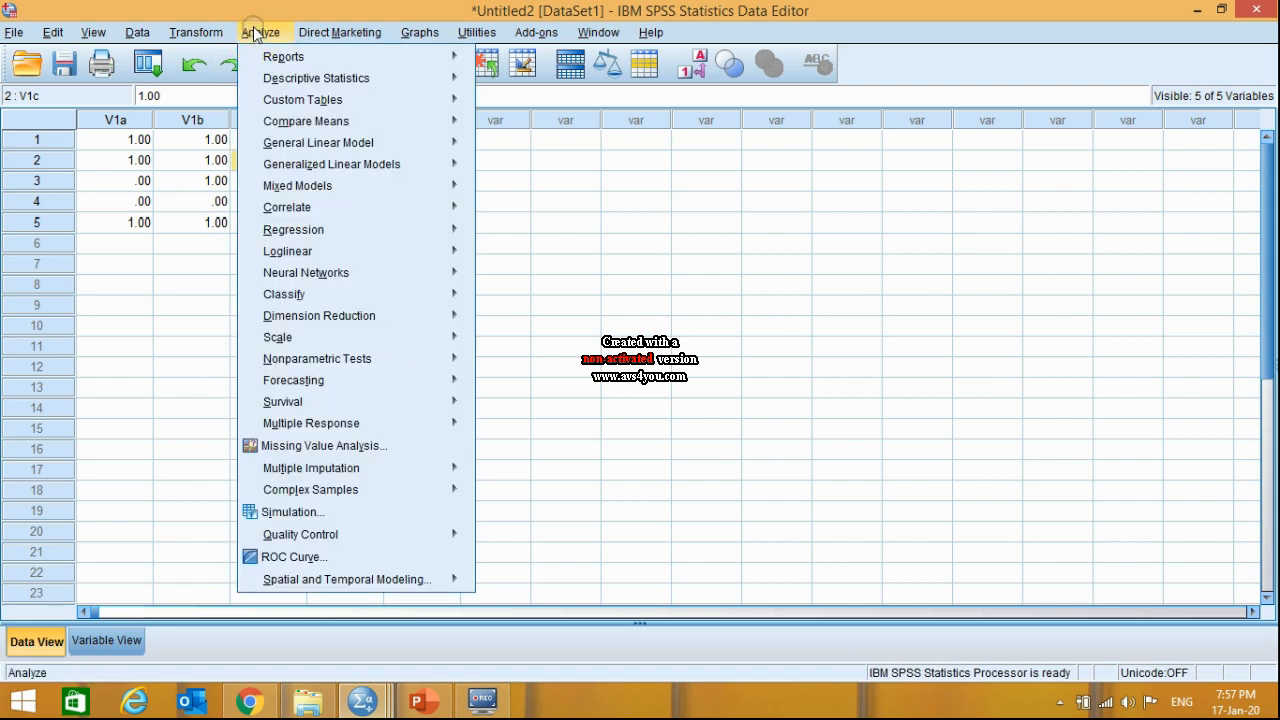
left_click(190, 287)
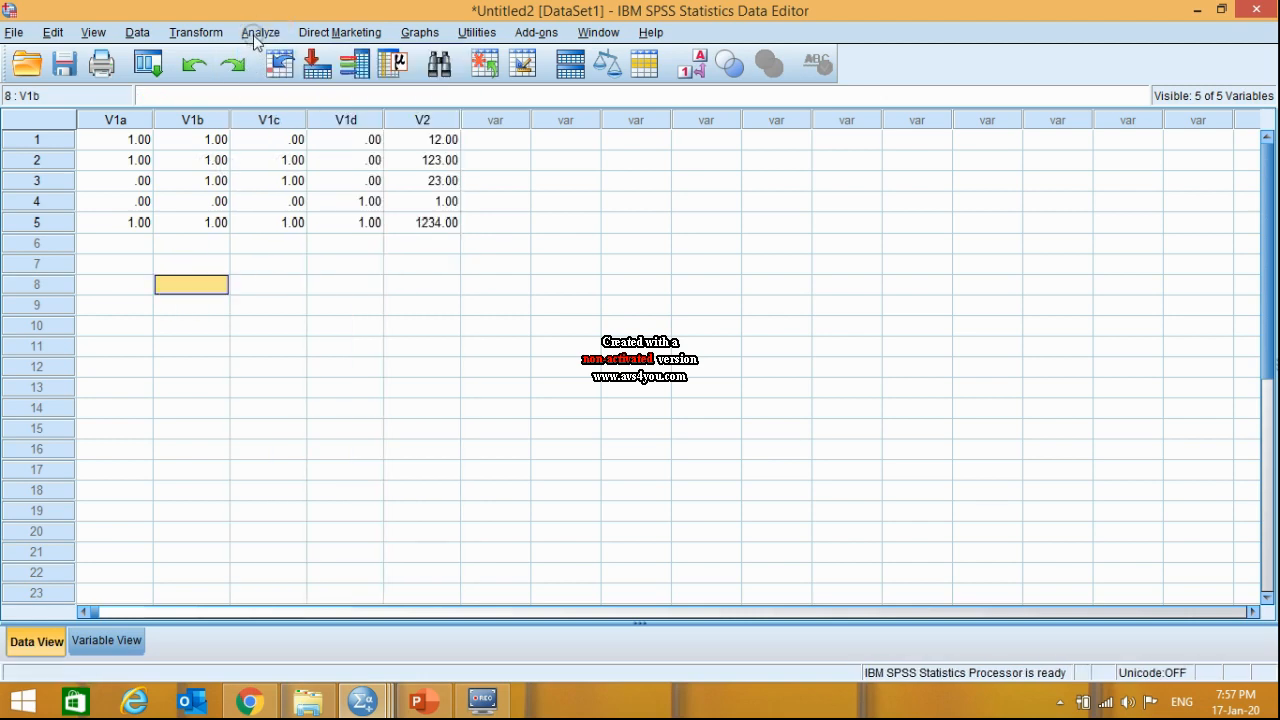
left_click(257, 36)
mouse_move(303, 292)
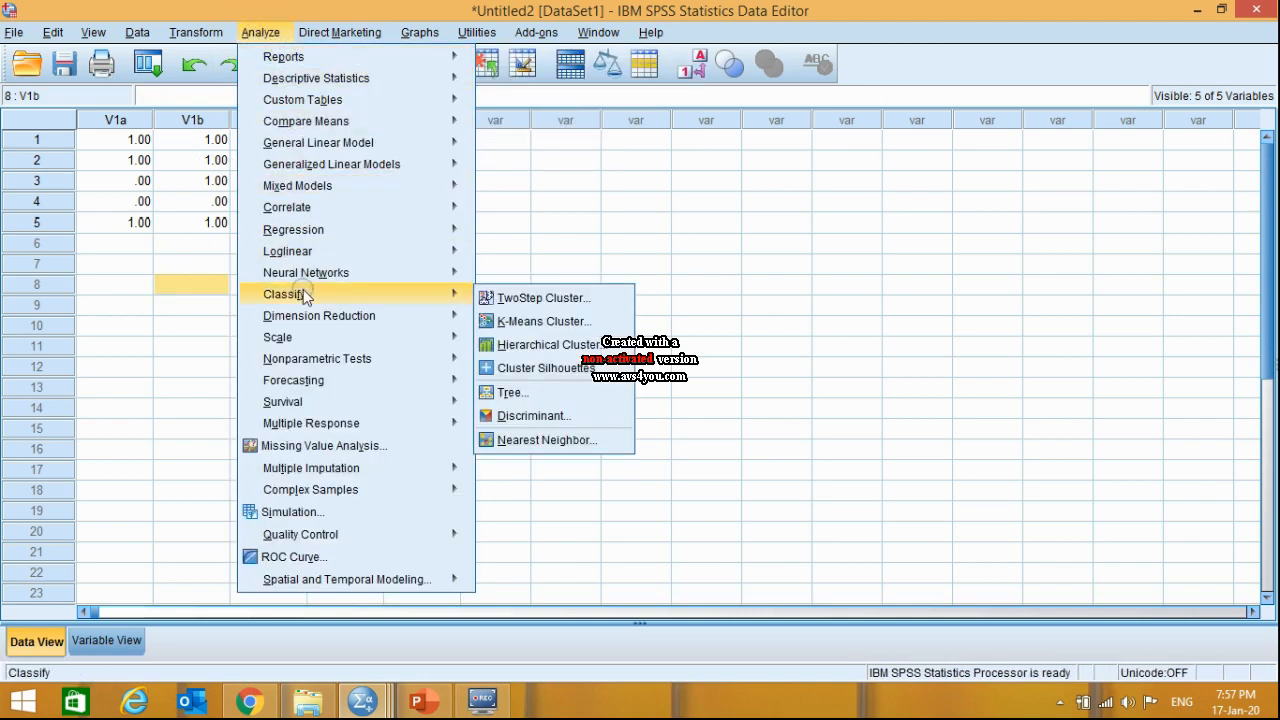
mouse_move(450, 401)
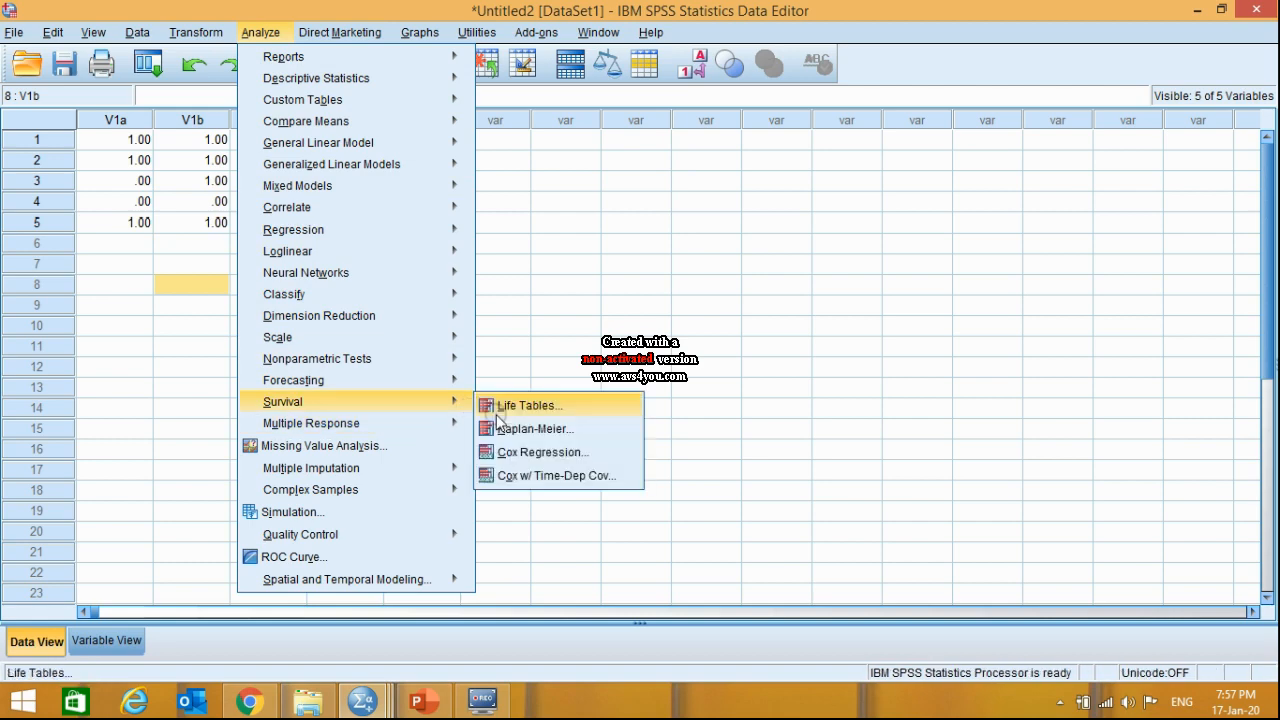
mouse_move(443, 423)
left_click(510, 428)
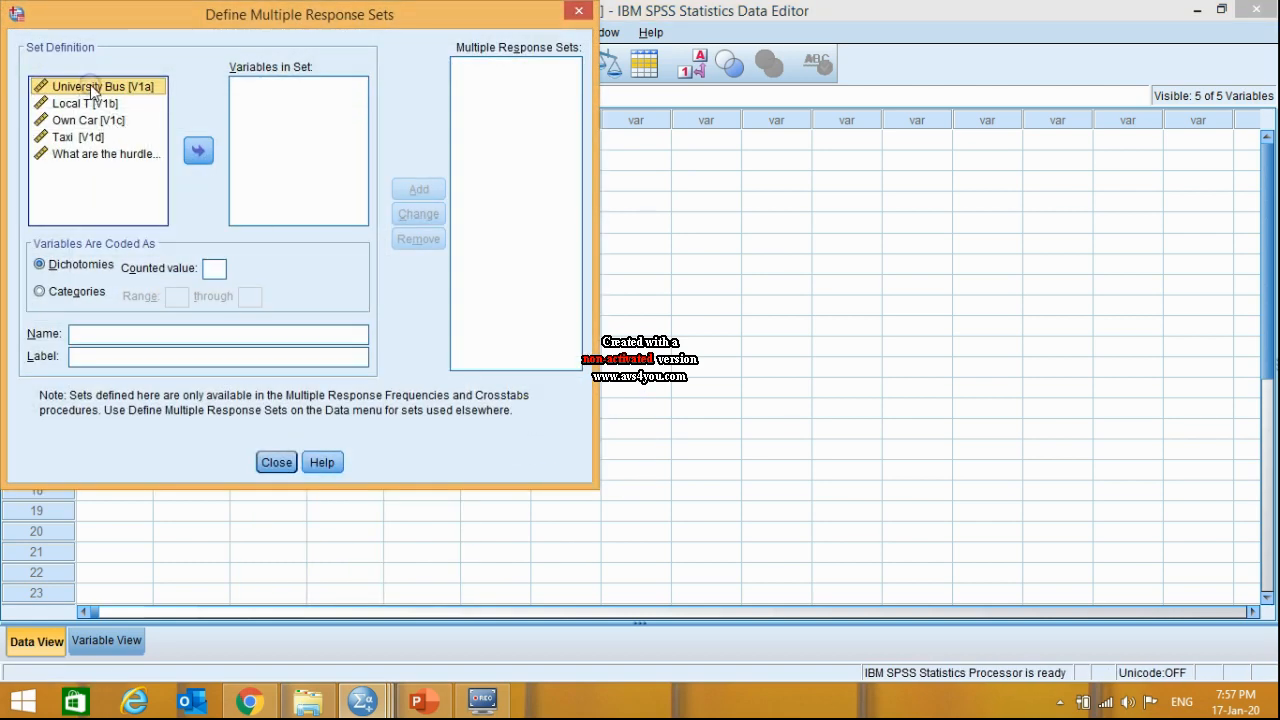
left_click(88, 140, "shift")
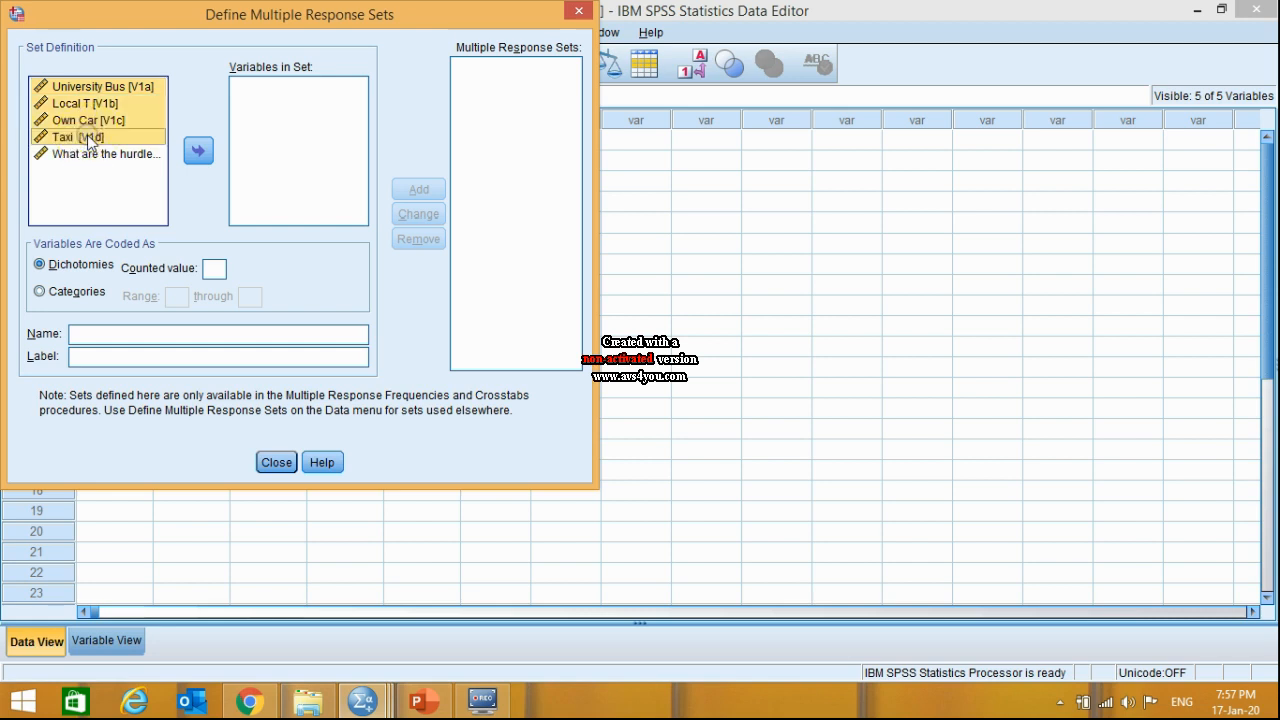
left_click(198, 150)
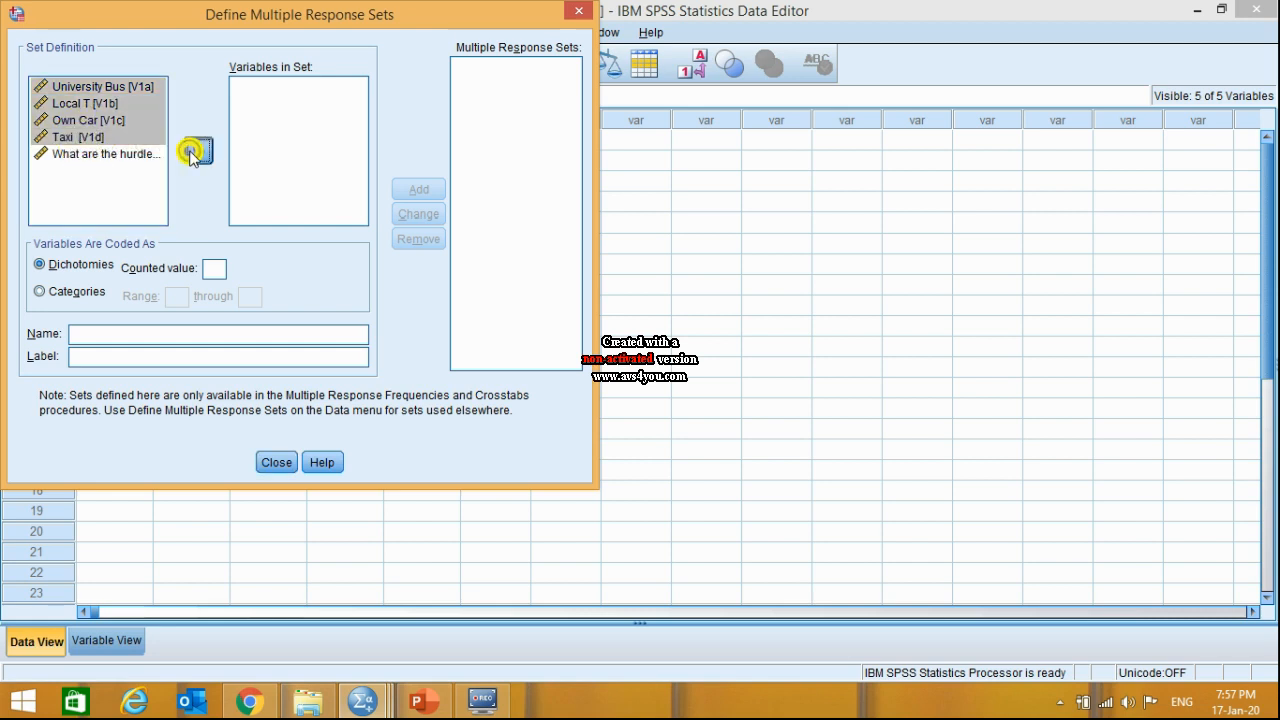
- Set the counted value of the dichotomies to 1, name the set Mv1 and add it to the multiple response sets
left_click(214, 269)
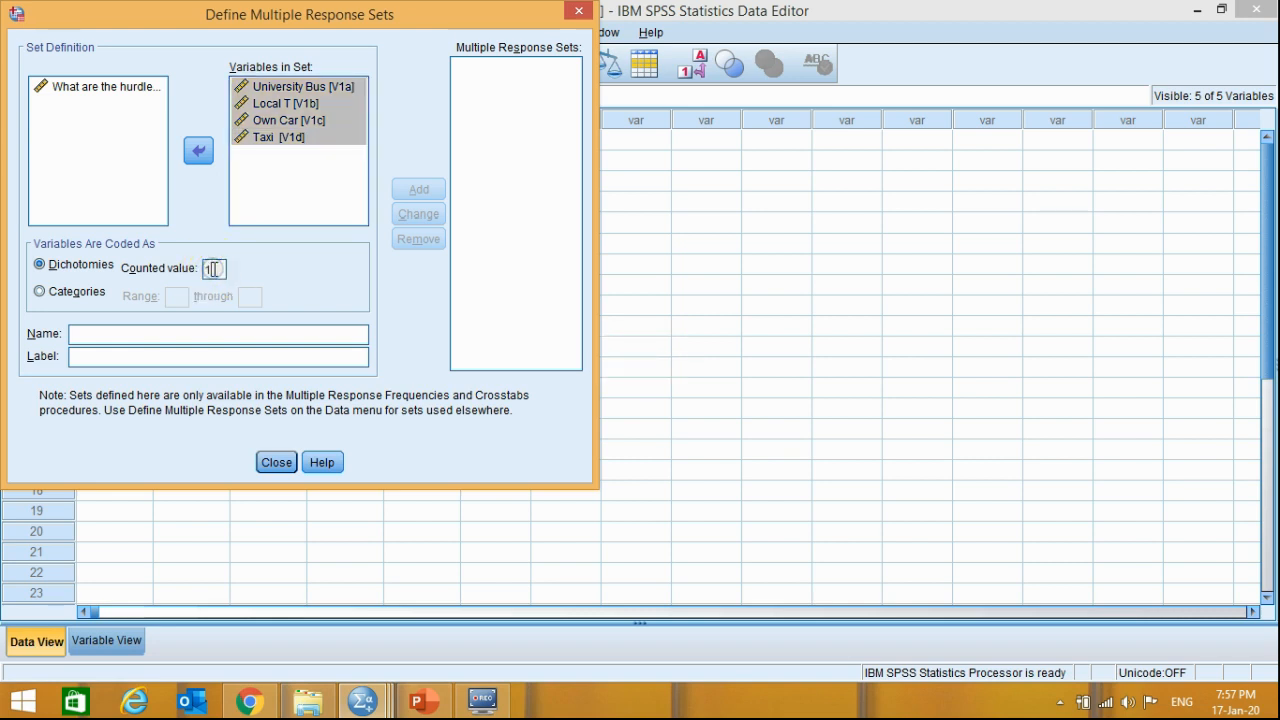
left_click(135, 333)
type("Mv1")
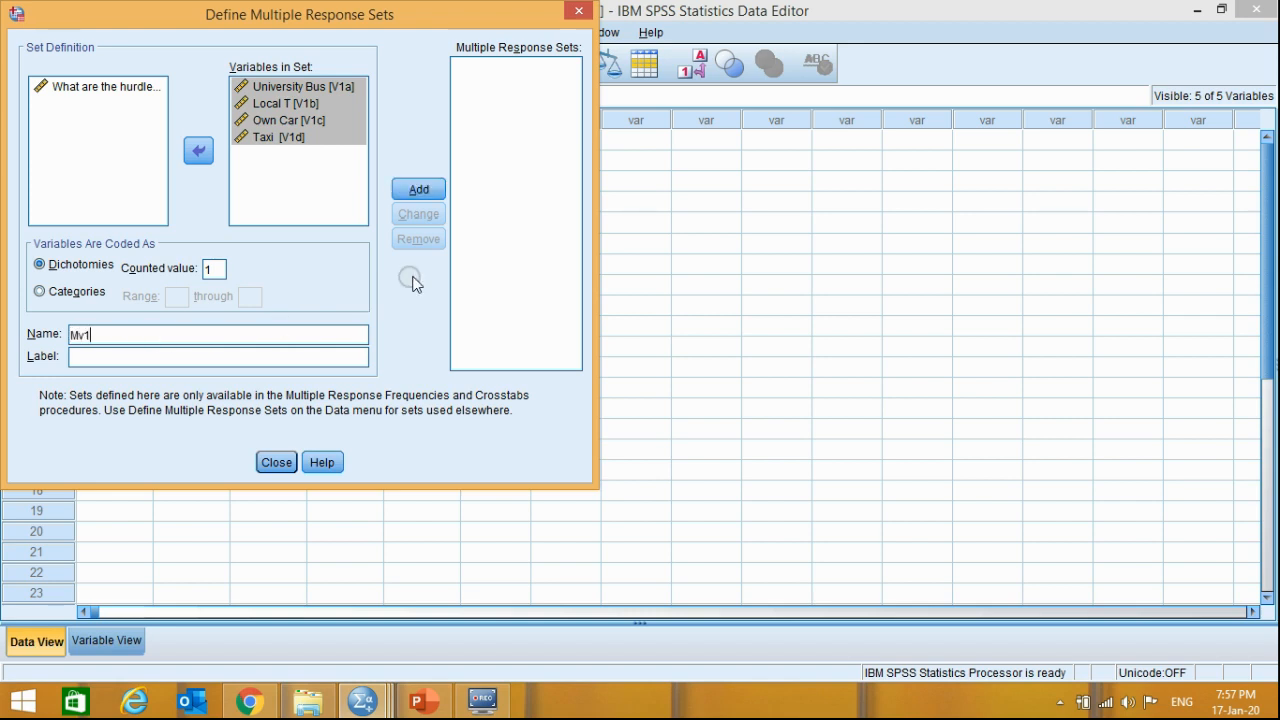
left_click(418, 190)
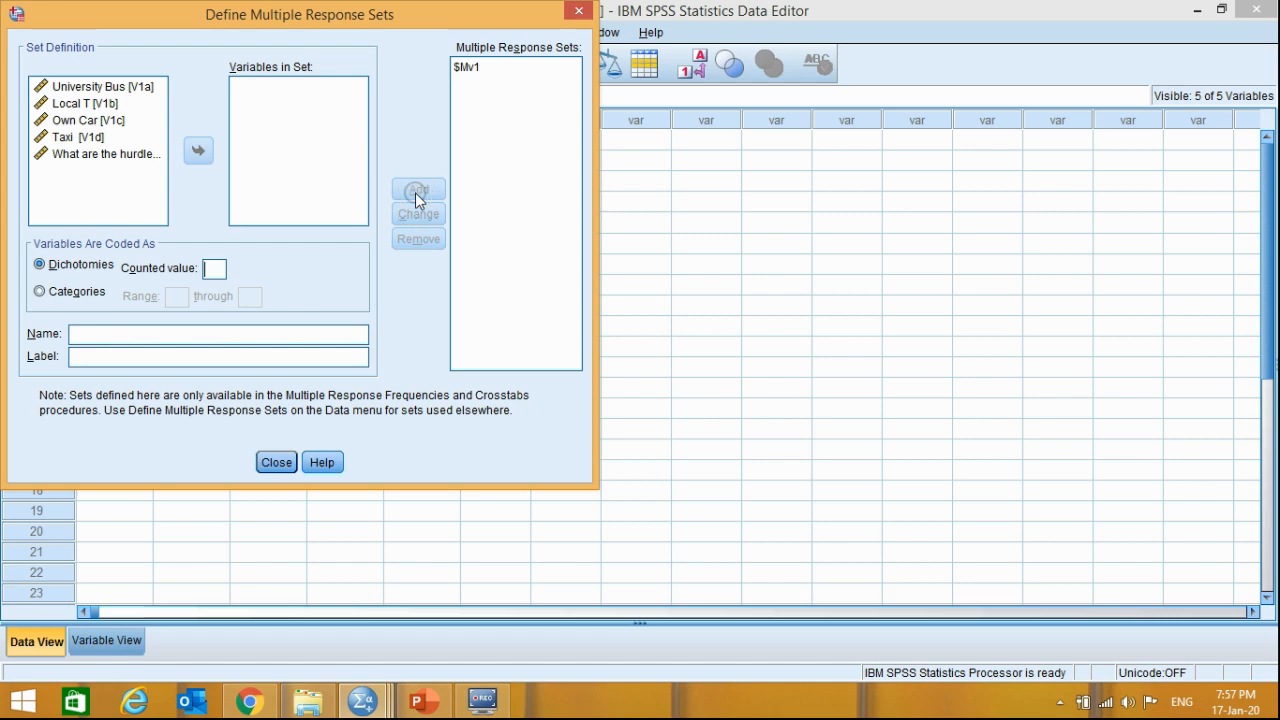
- Set up a Multiple Response Frequencies analysis with a table for the $Mv1 set and paste its command syntax
left_click(276, 462)
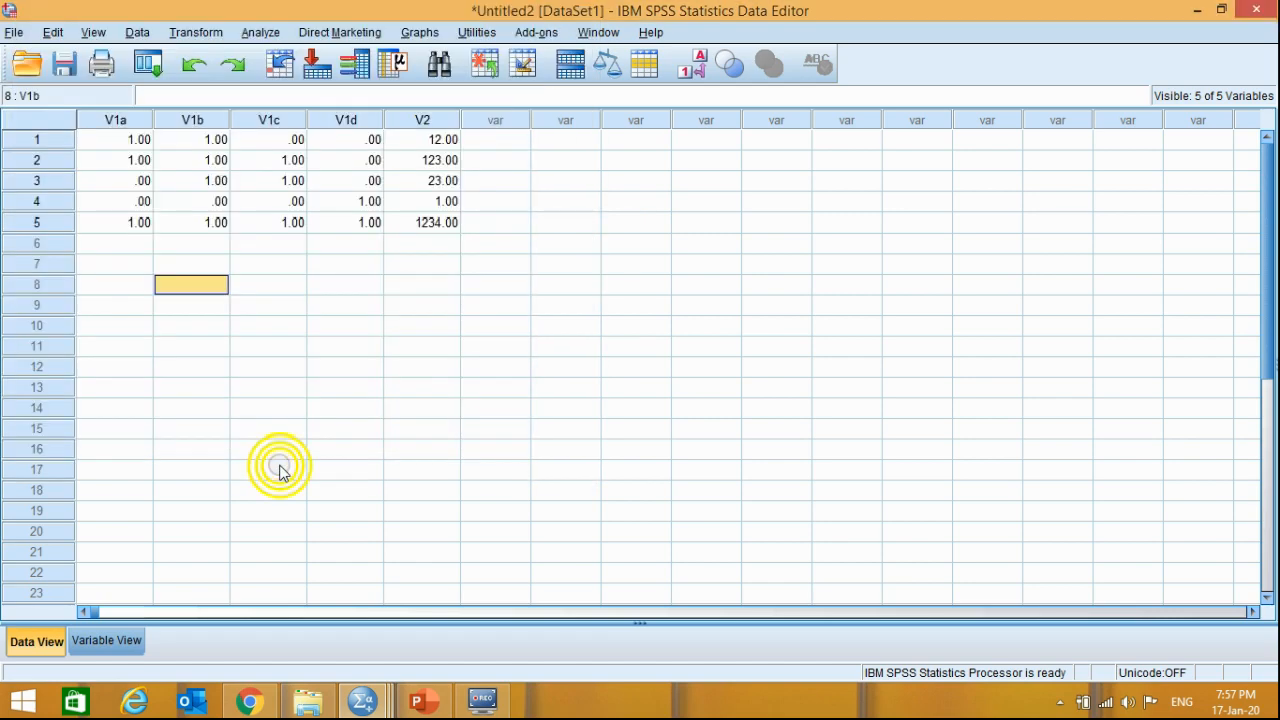
left_click(260, 33)
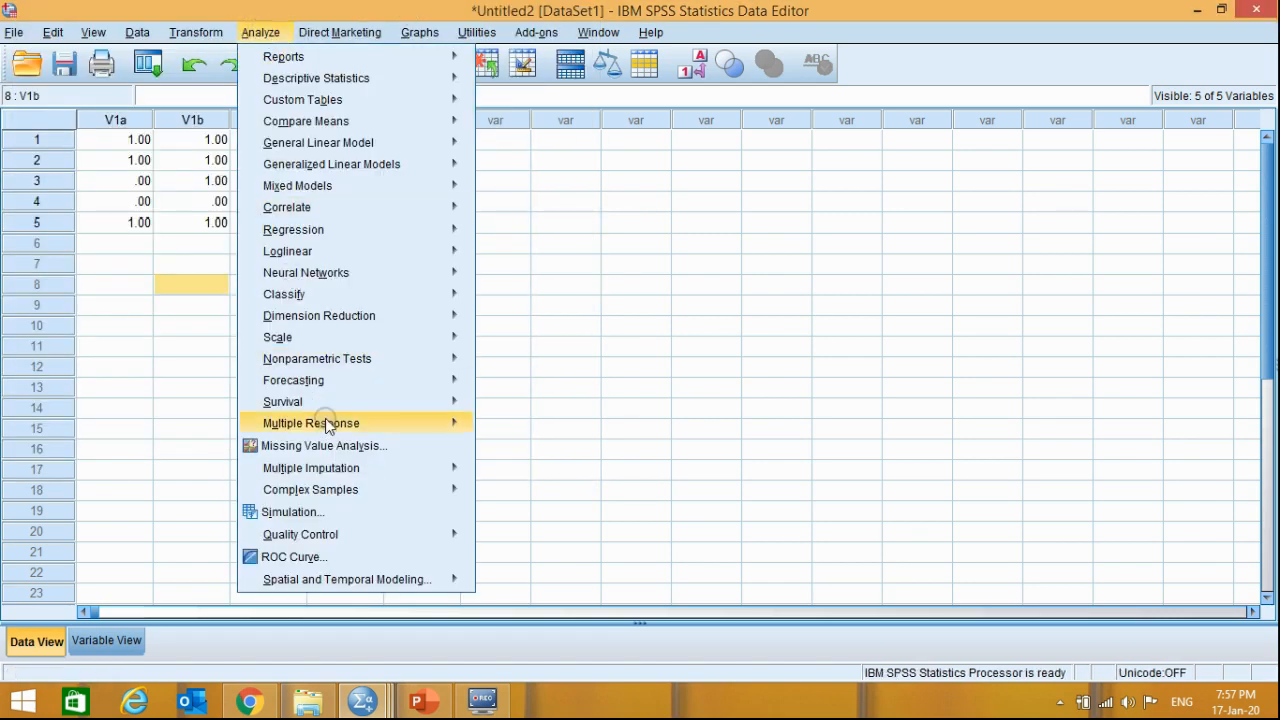
mouse_move(327, 421)
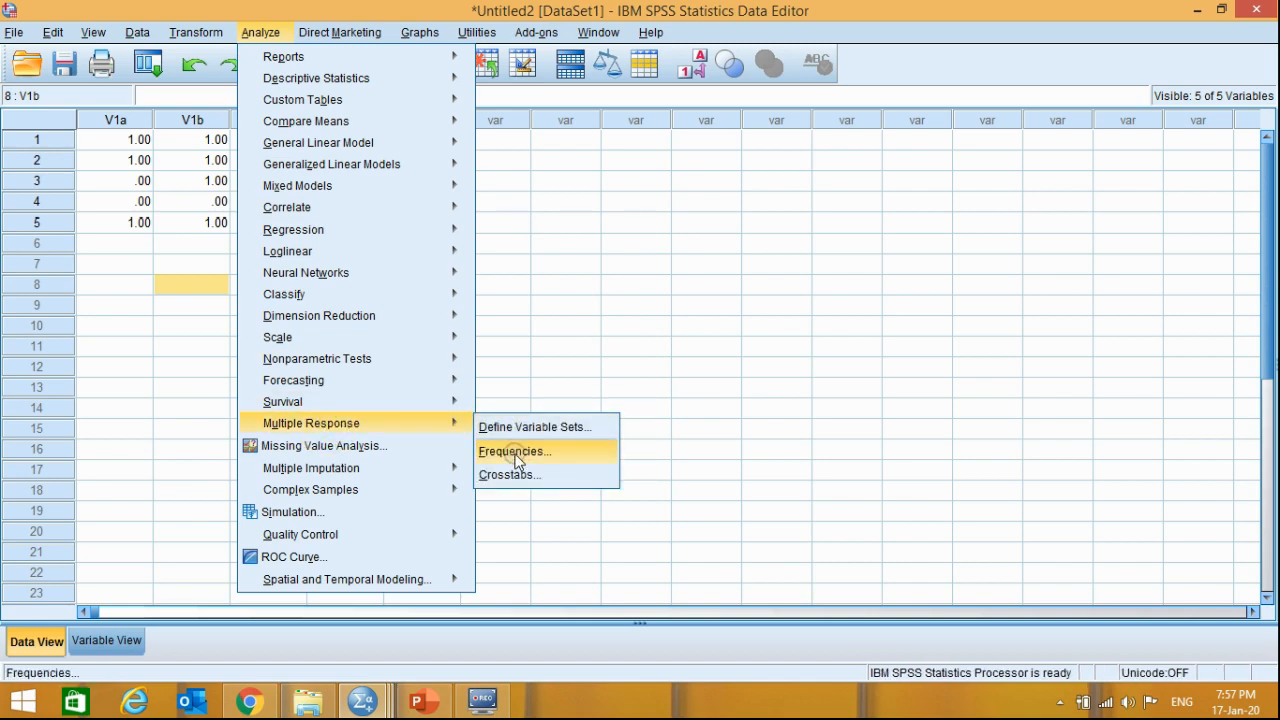
left_click(515, 455)
left_click(394, 248)
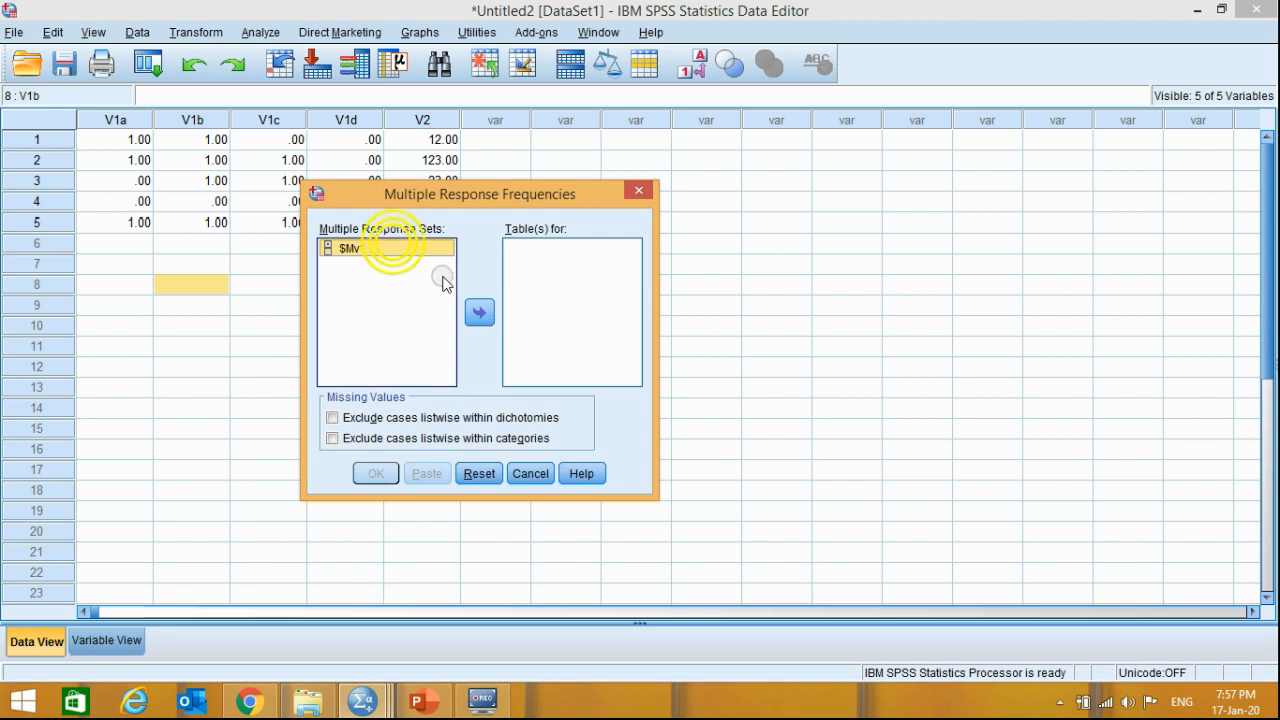
left_click(478, 314)
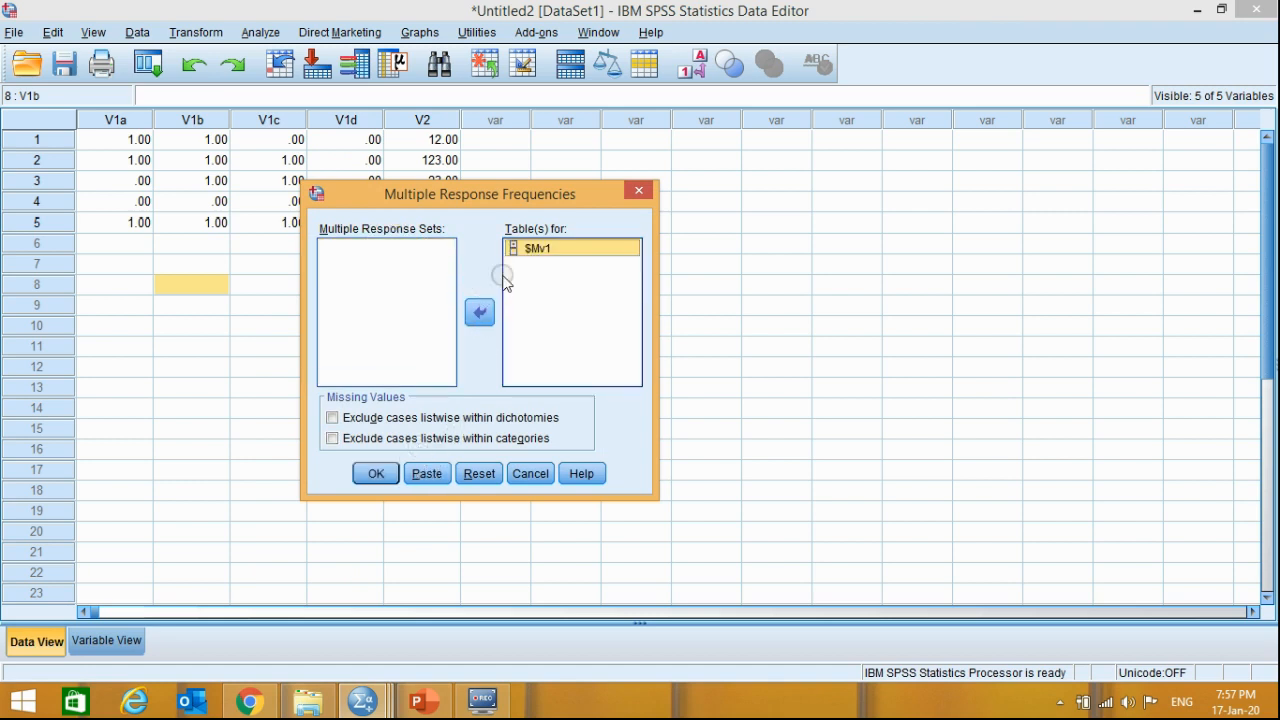
left_click(479, 312)
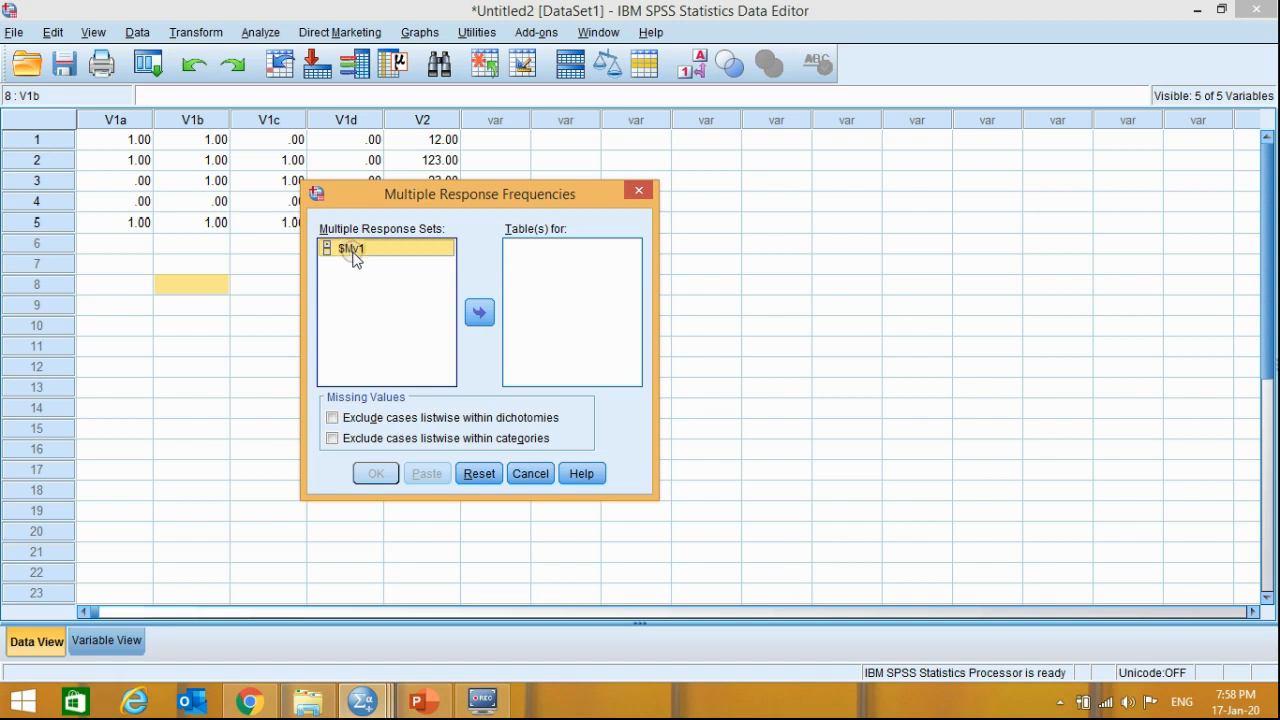
left_click(479, 315)
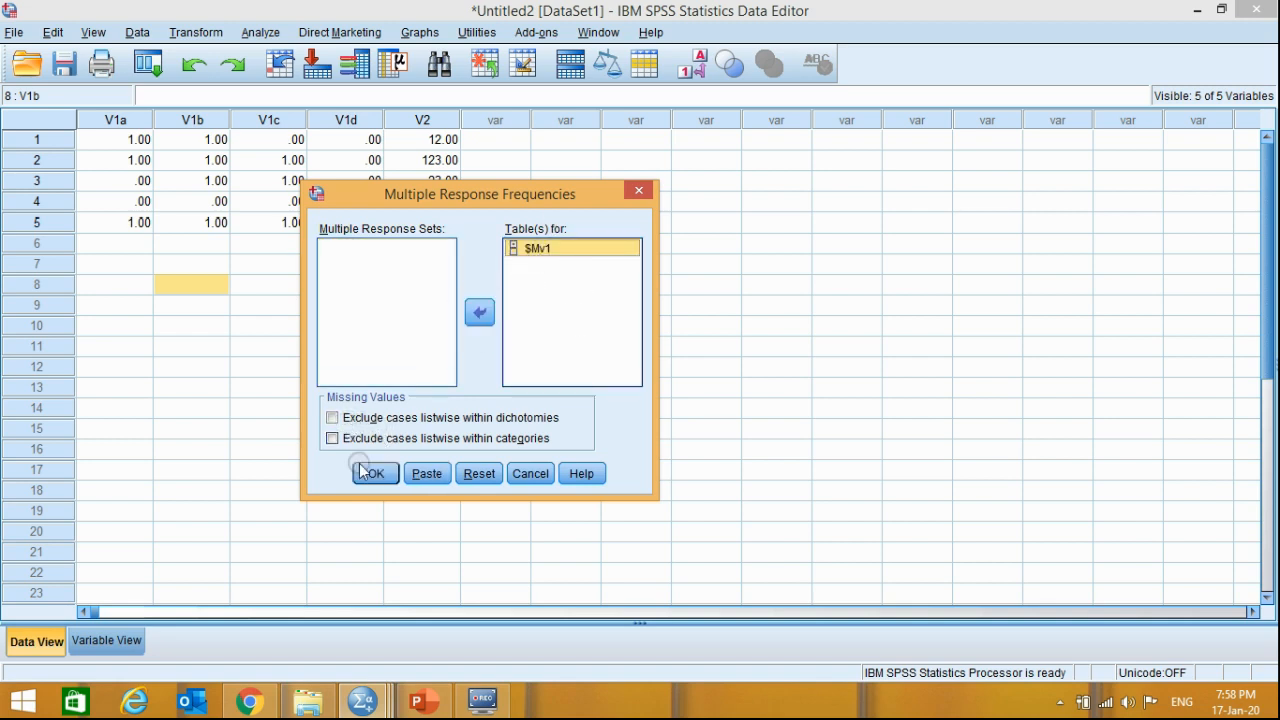
left_click(428, 476)
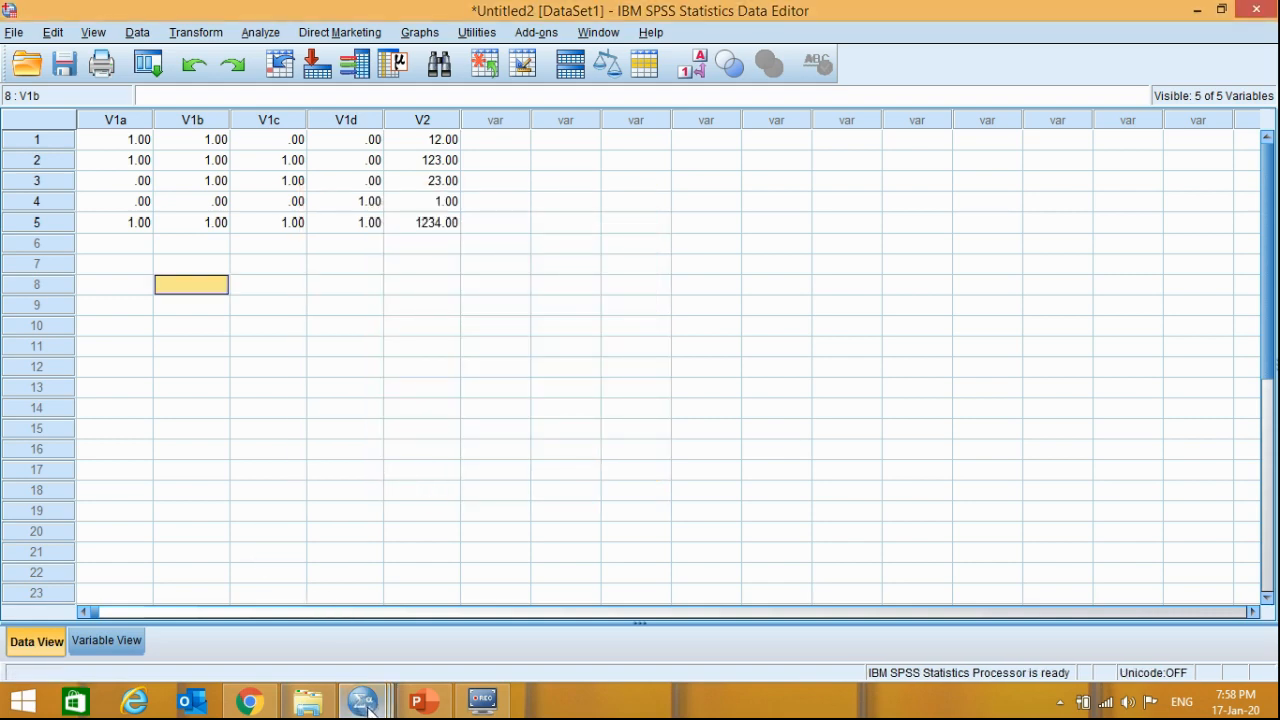
- Select the pasted DATASET ACTIVATE and MULT RESPONSE commands in the Syntax Editor and run them
mouse_move(363, 700)
left_click(535, 623)
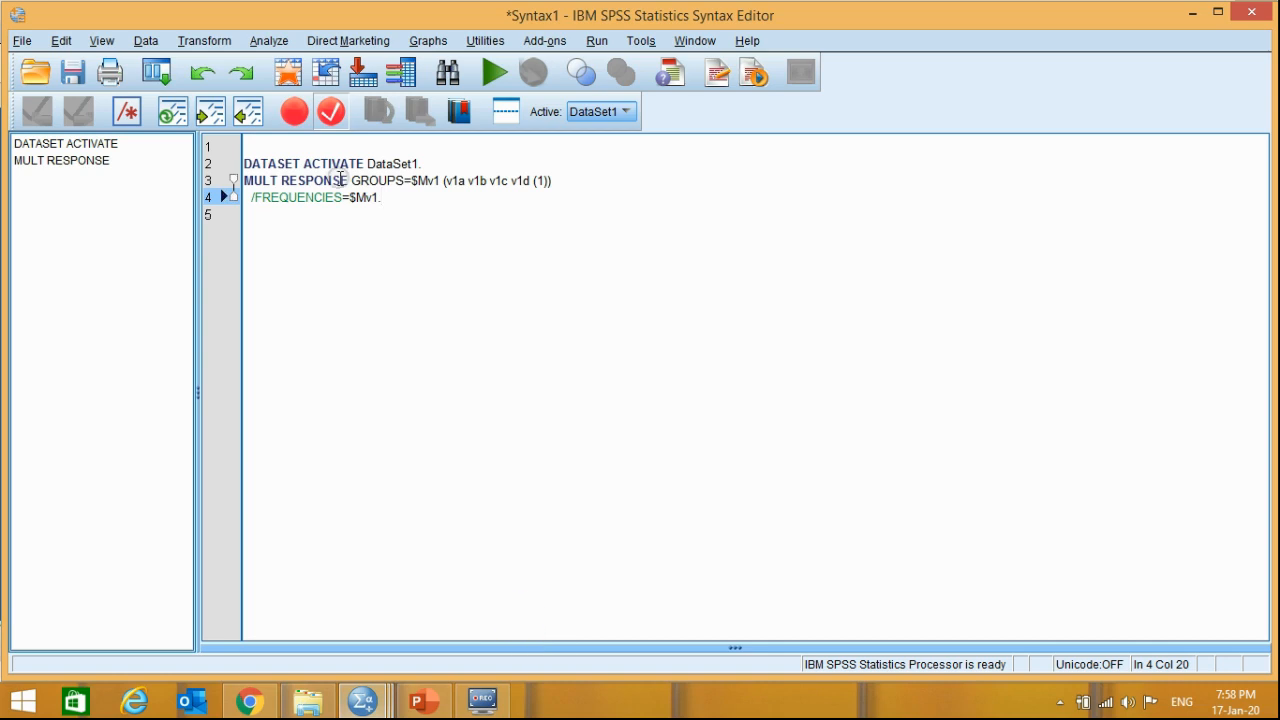
left_click_drag(383, 197, 243, 163)
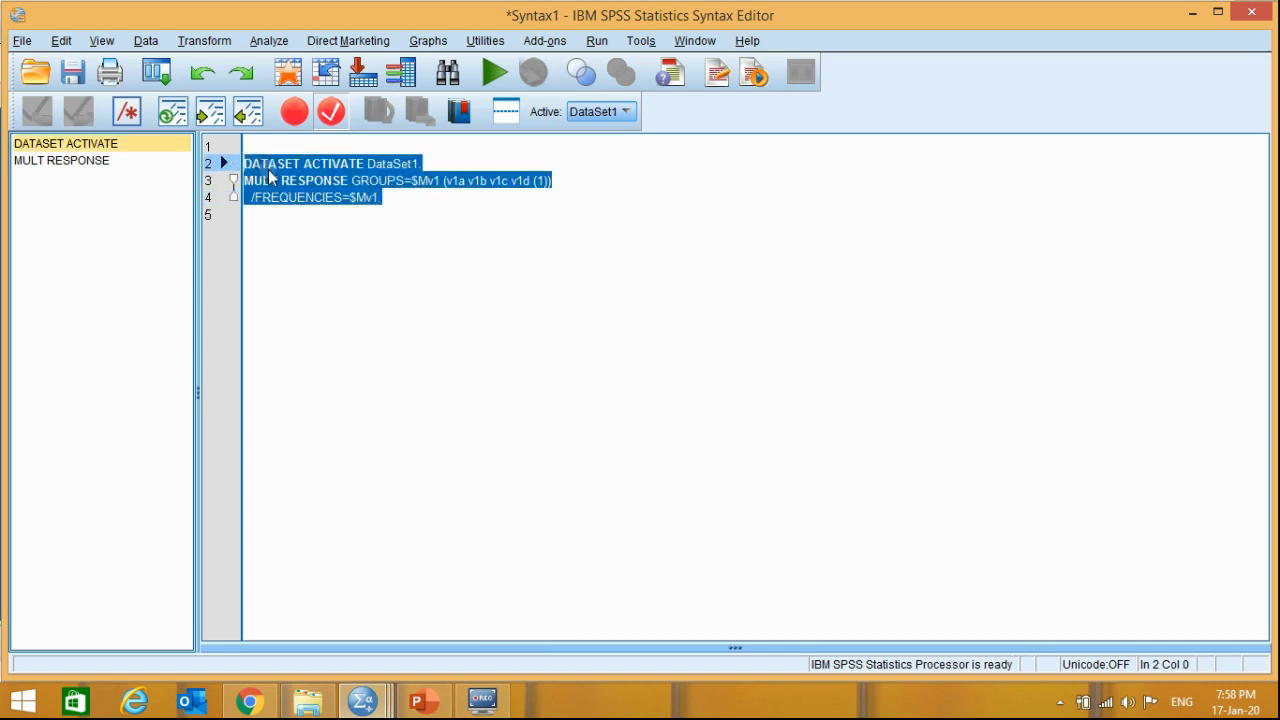
left_click(423, 209)
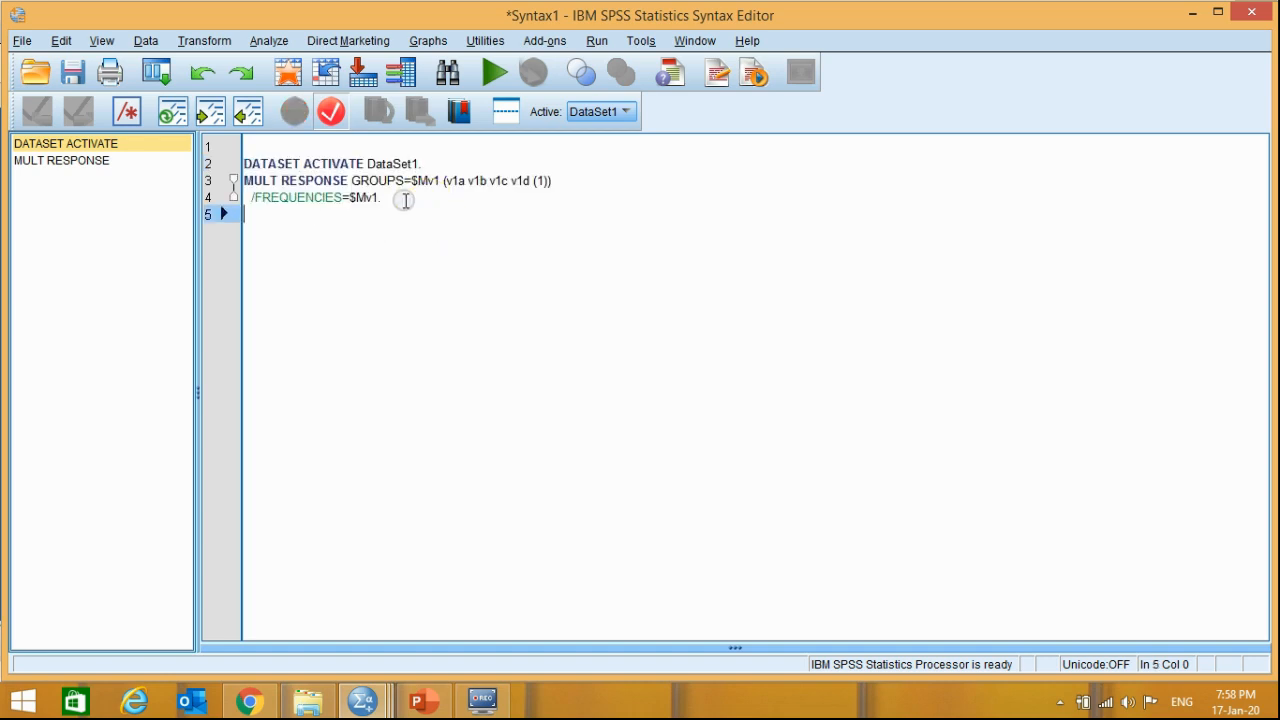
left_click_drag(387, 197, 244, 163)
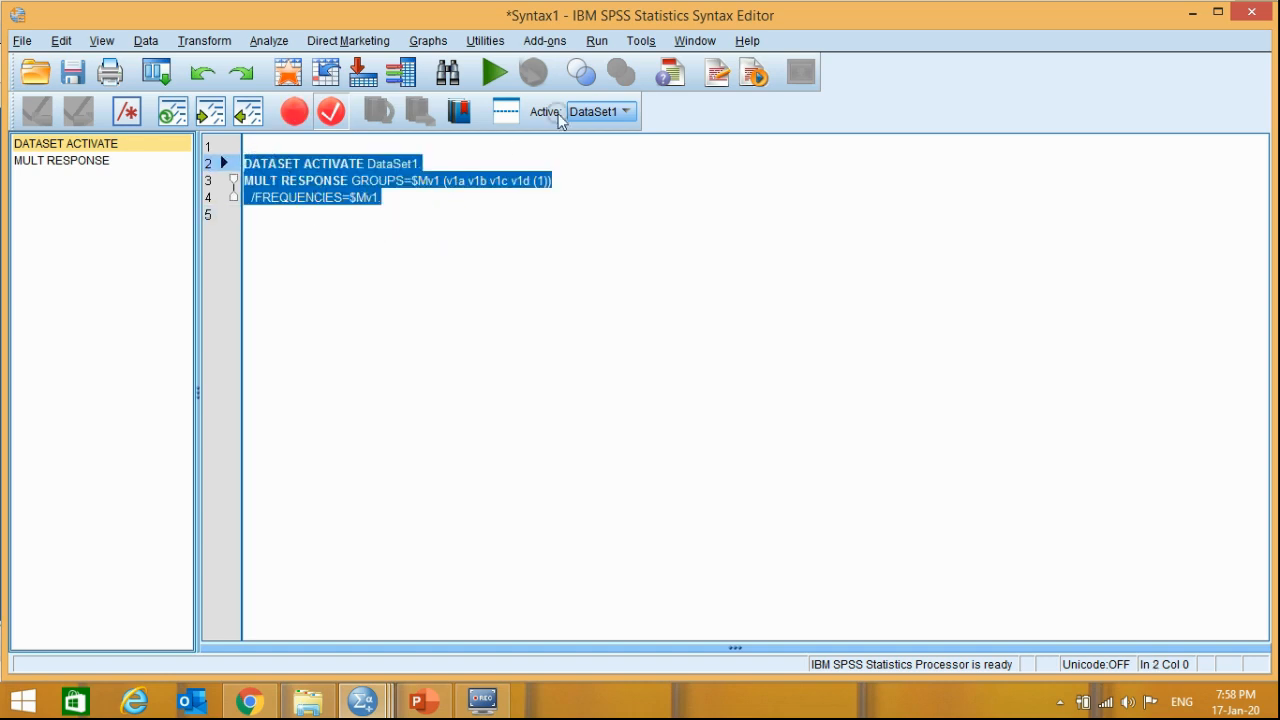
left_click(494, 72)
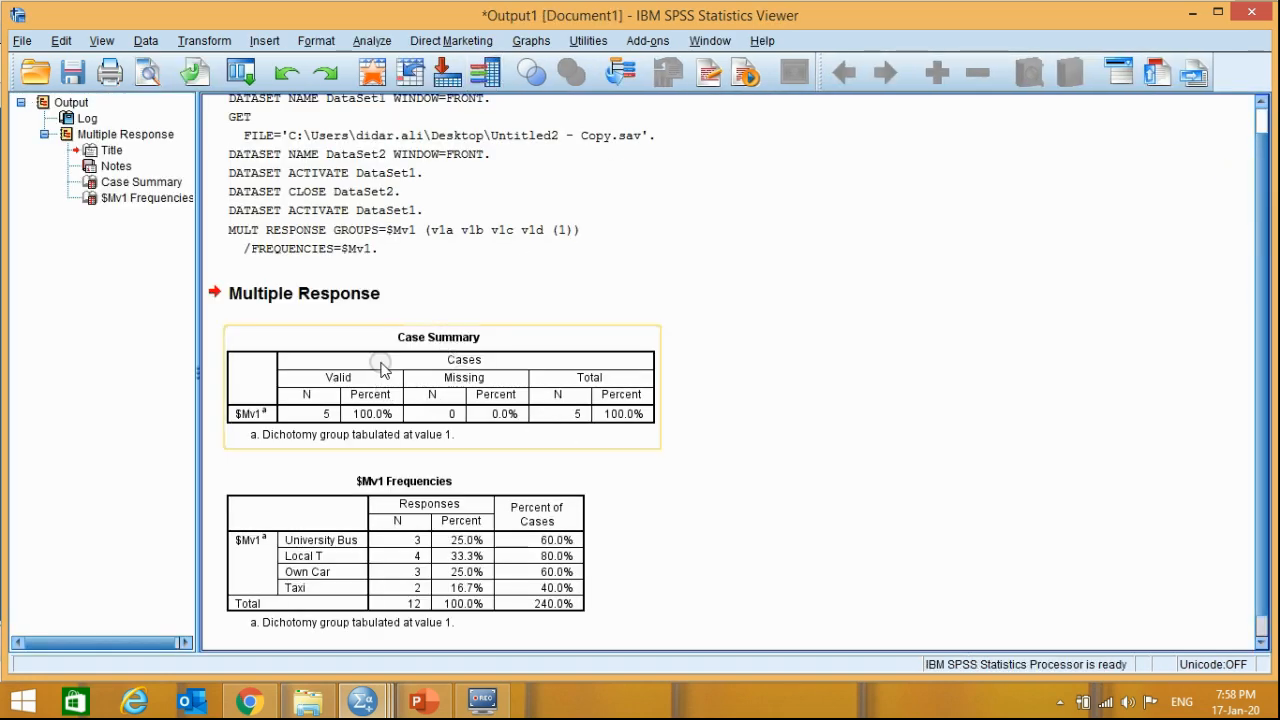
- Examine the Case Summary and $Mv1 Frequencies tables, including the responses and percent of cases for each transport option
left_click(376, 368)
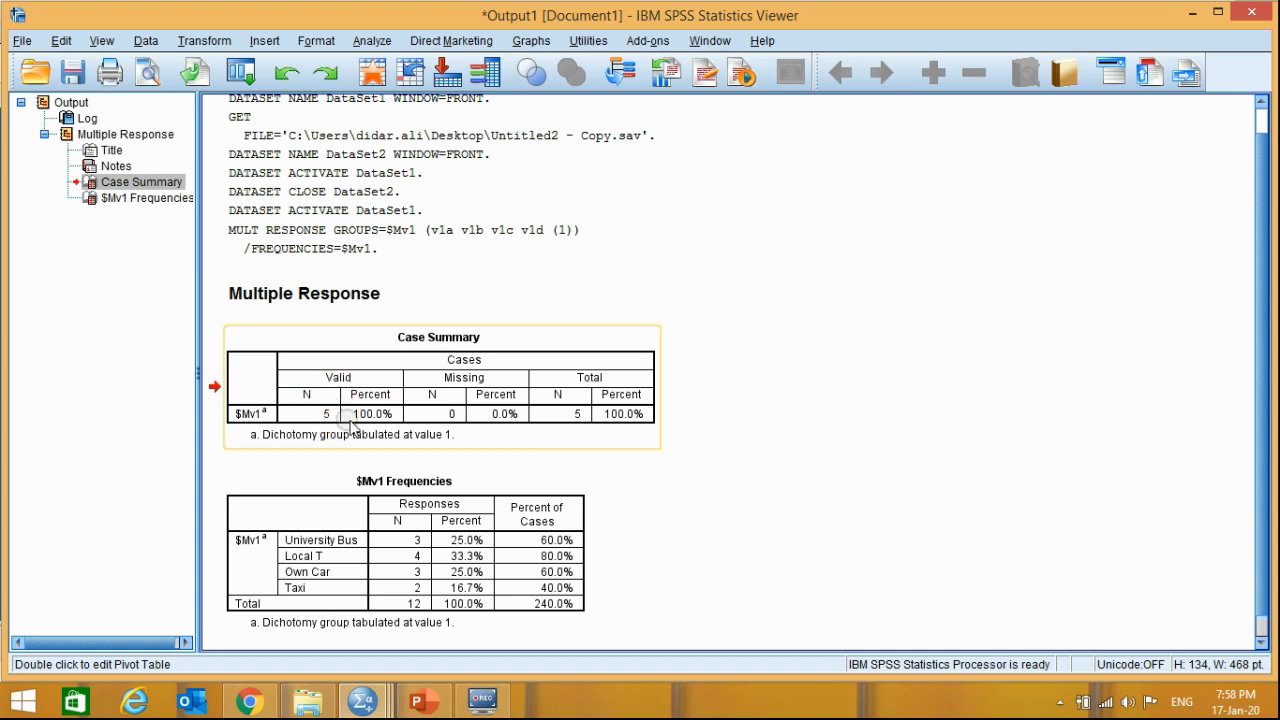
left_click(550, 570)
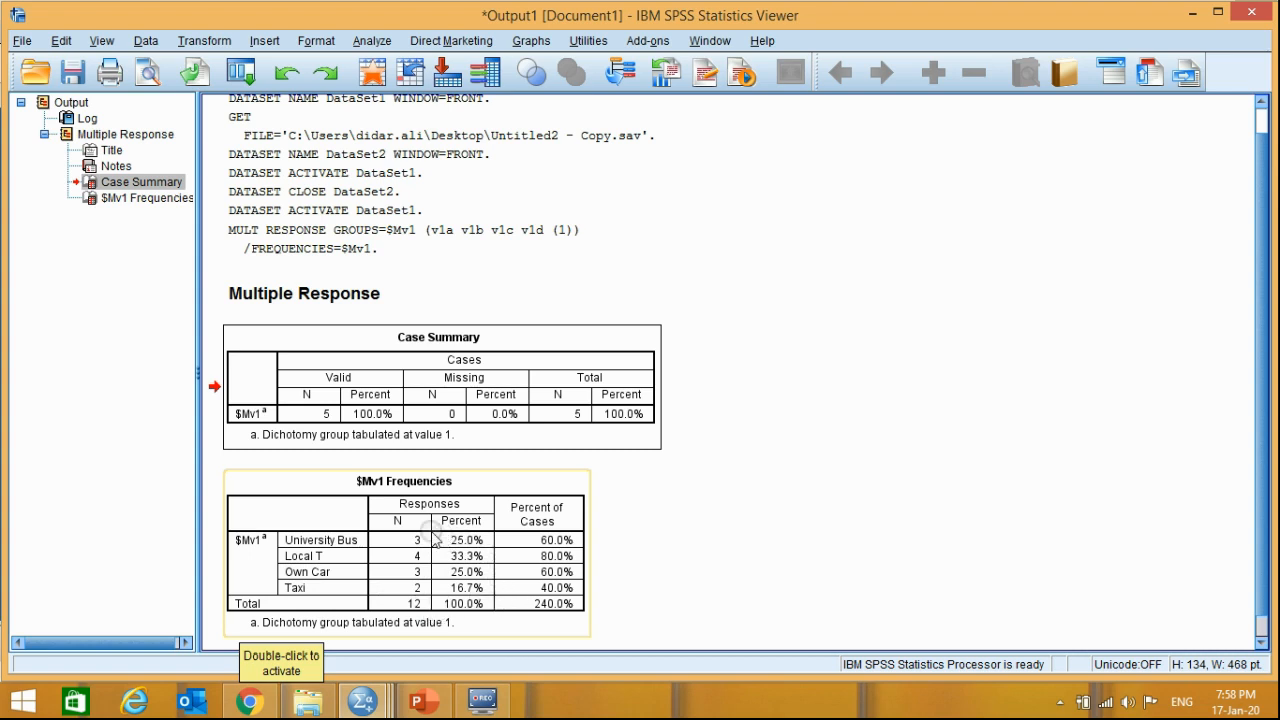
left_click(361, 512)
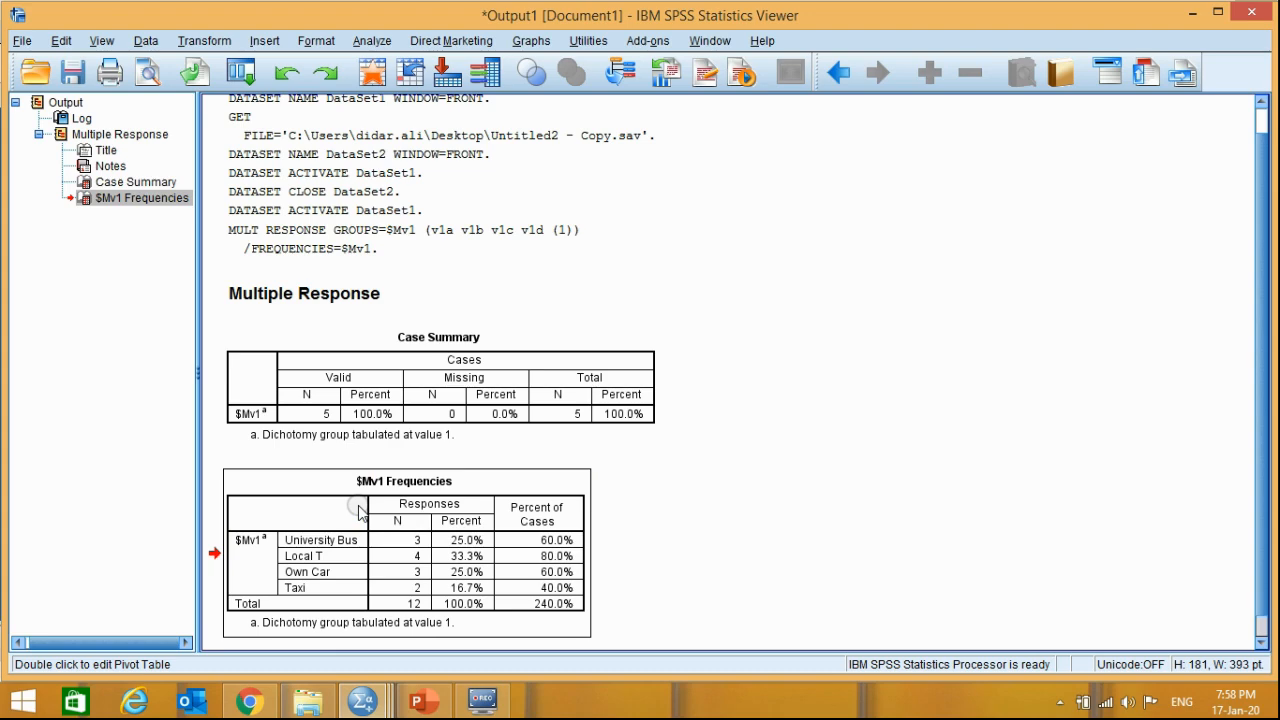
- Return to the dataset and review the option-number entries of V2 in rows 1 to 5
left_click(377, 703)
left_click(343, 609)
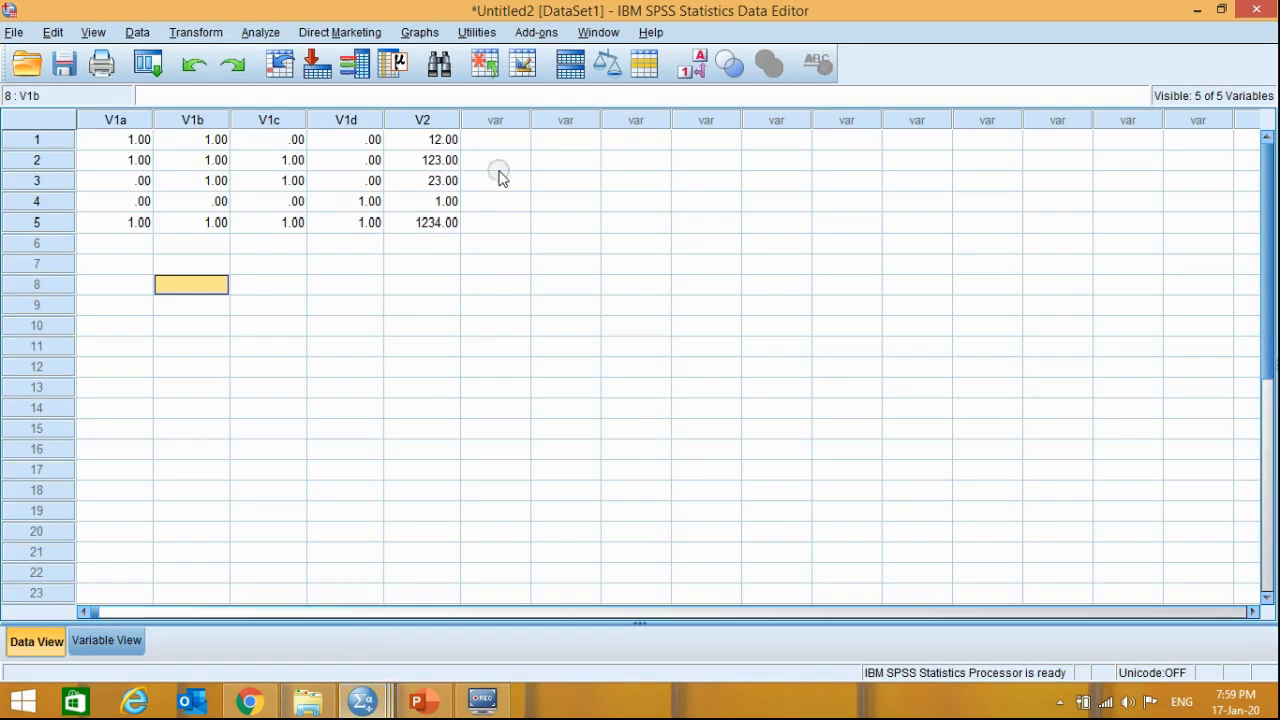
left_click_drag(427, 139, 433, 224)
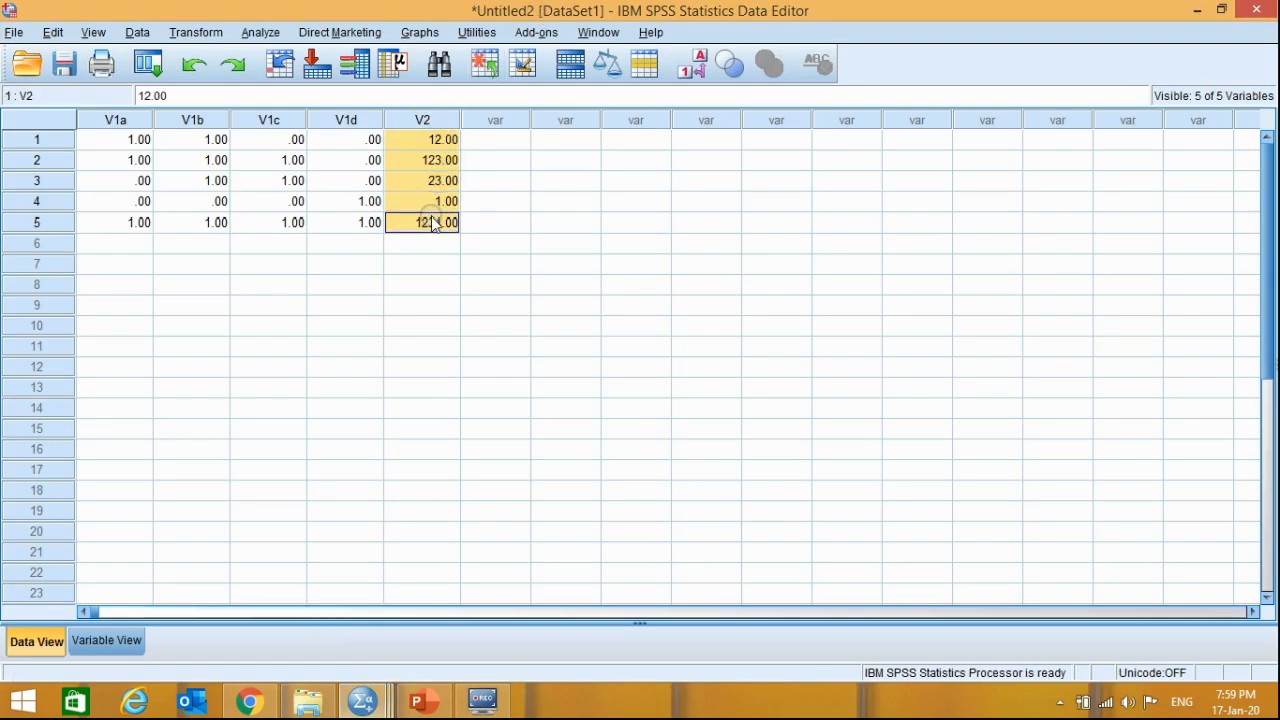
left_click(438, 142)
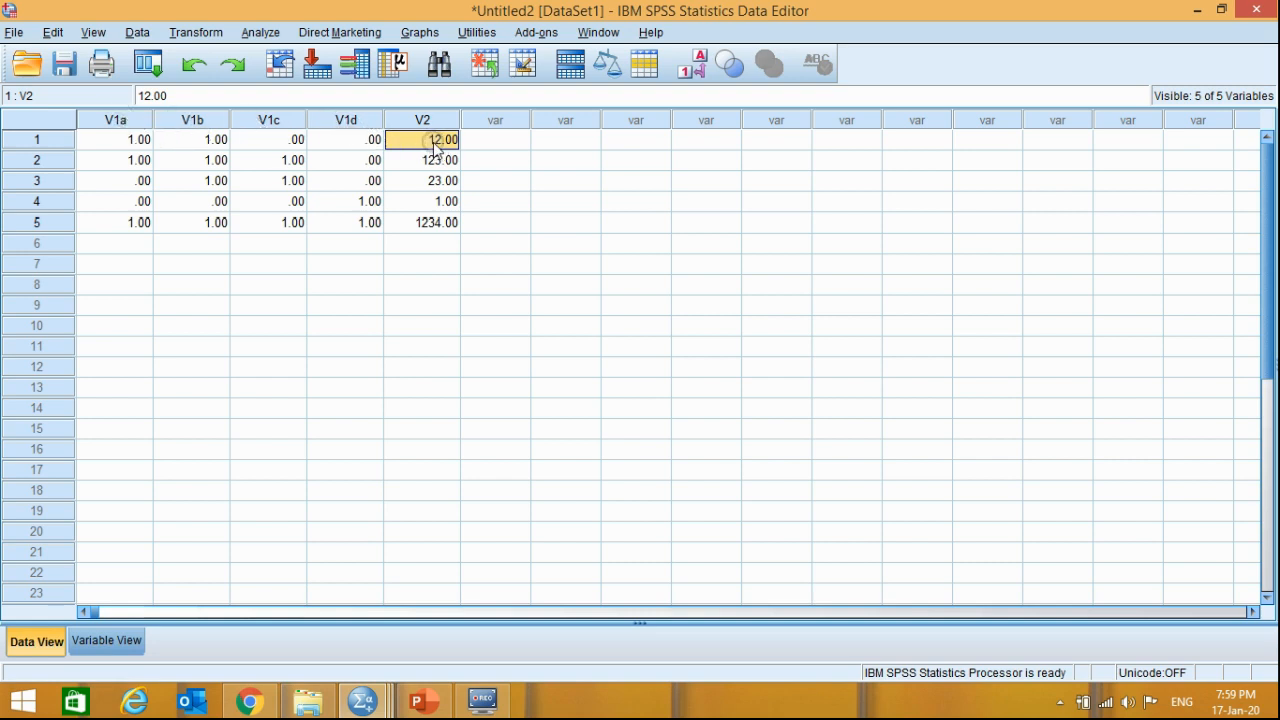
left_click_drag(434, 146, 437, 230)
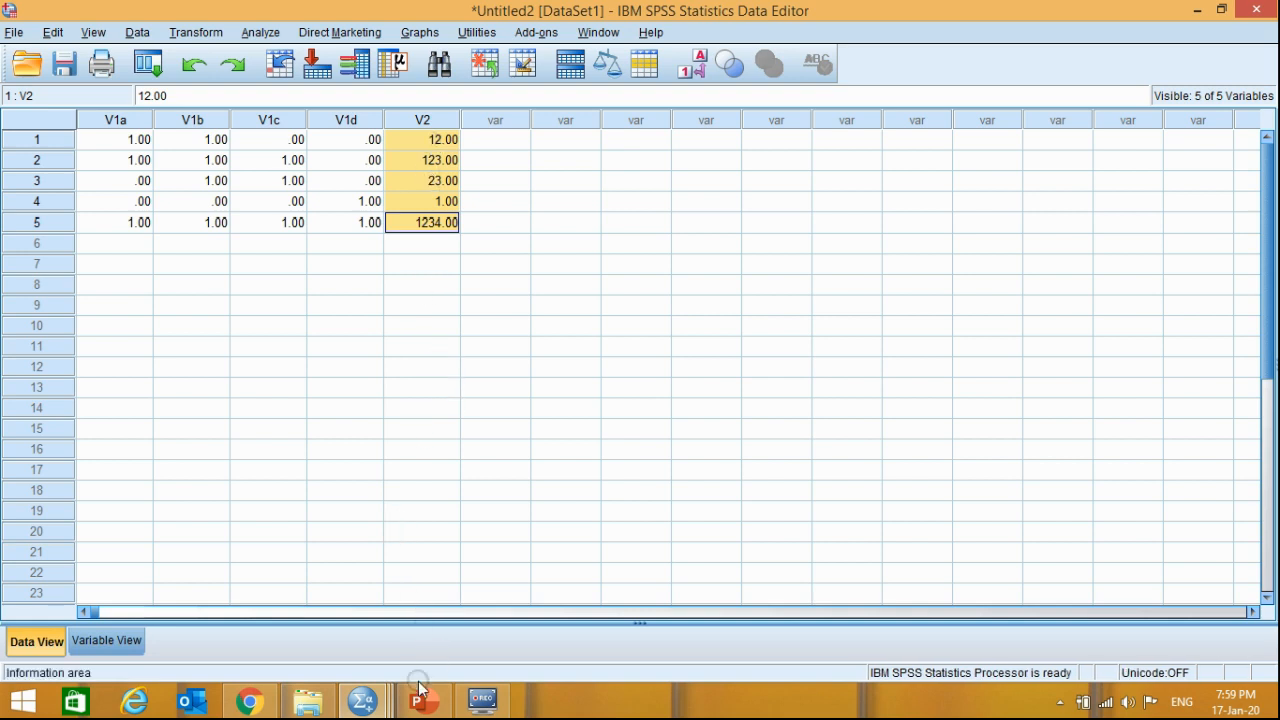
mouse_move(363, 697)
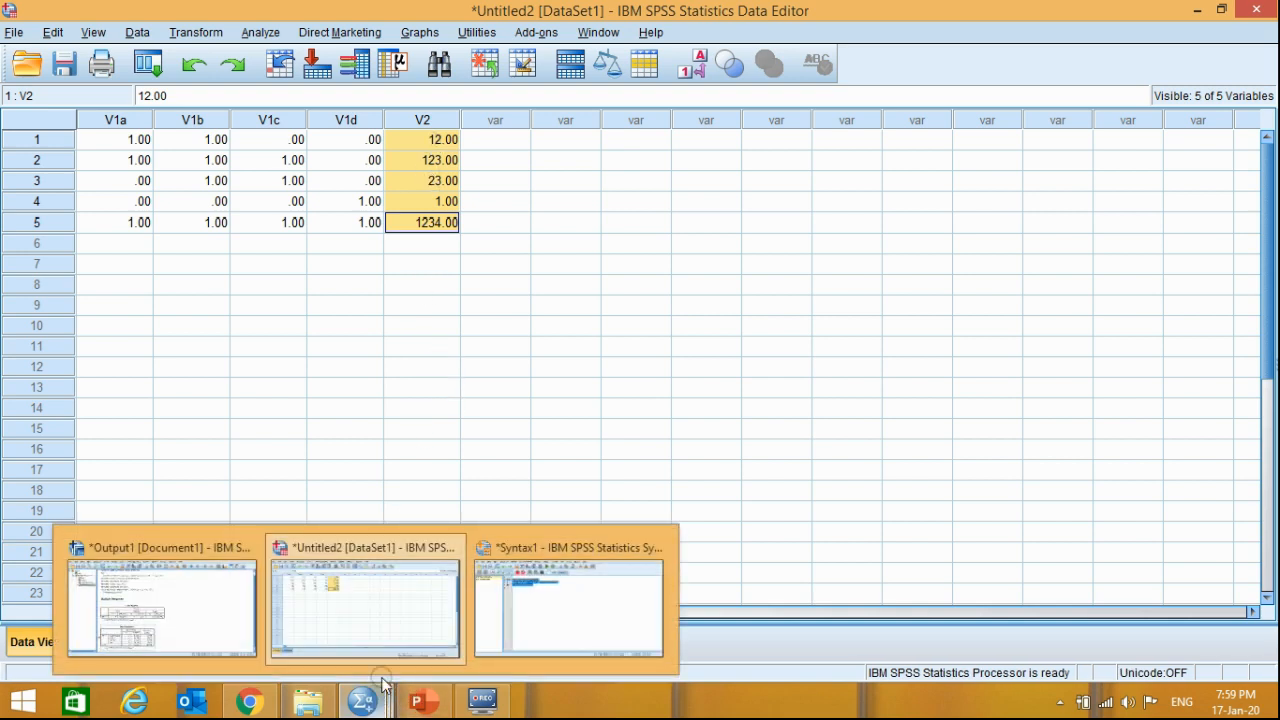
left_click(357, 609)
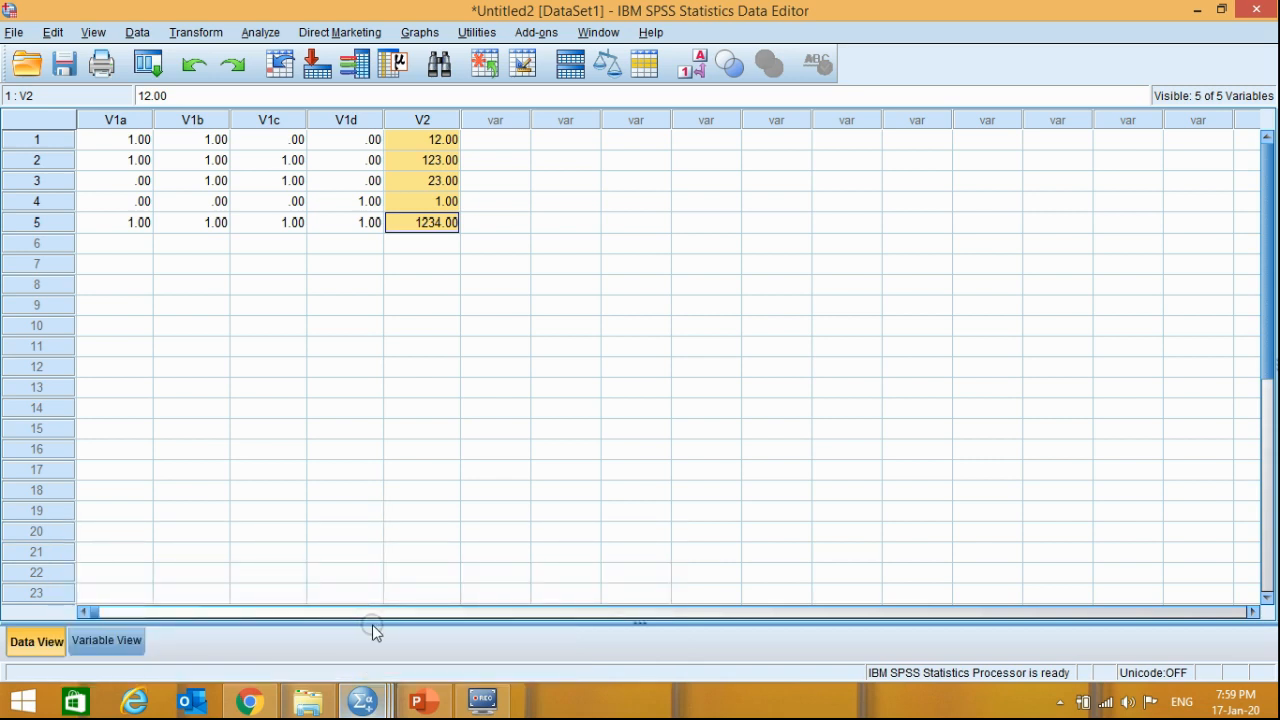
mouse_move(473, 707)
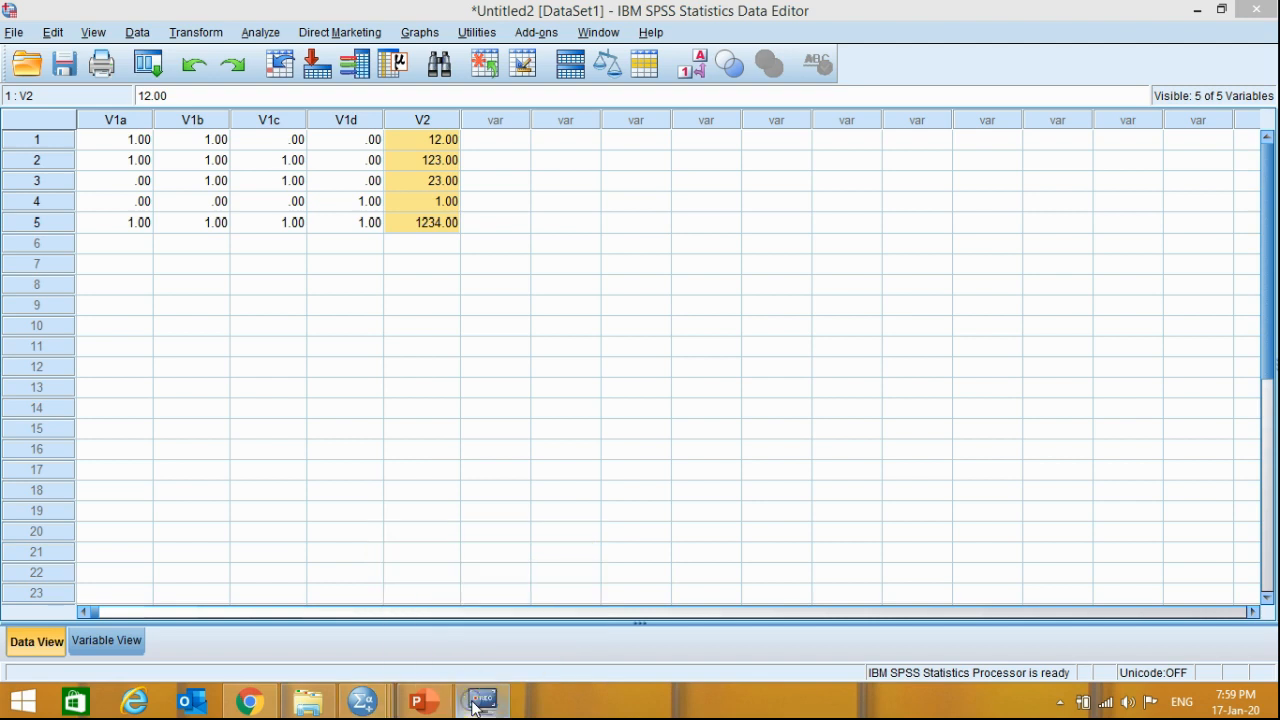